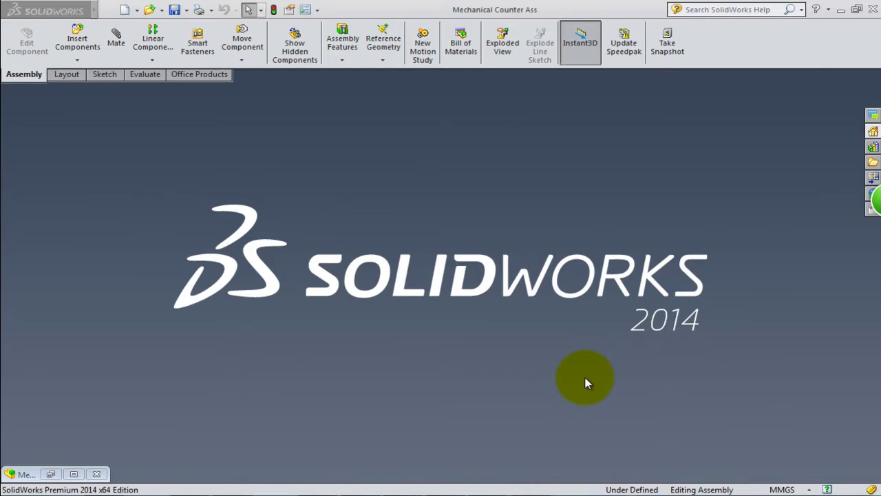
- Create a new assembly and place the Frame part in it
left_click(122, 12)
left_click(255, 238)
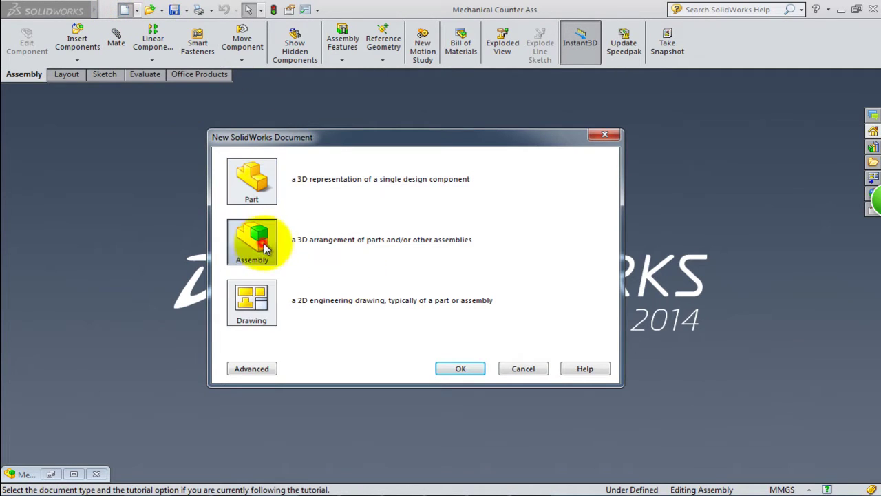
left_click(462, 365)
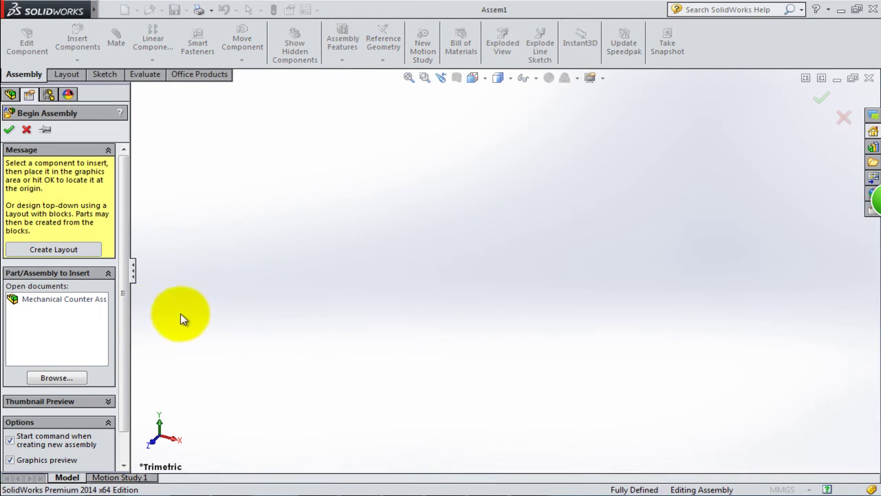
left_click(75, 380)
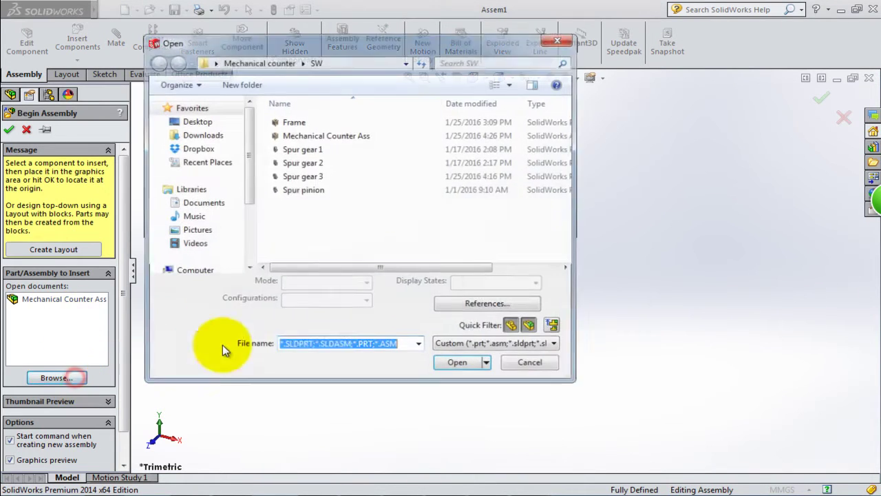
left_click(293, 122)
left_click(449, 367)
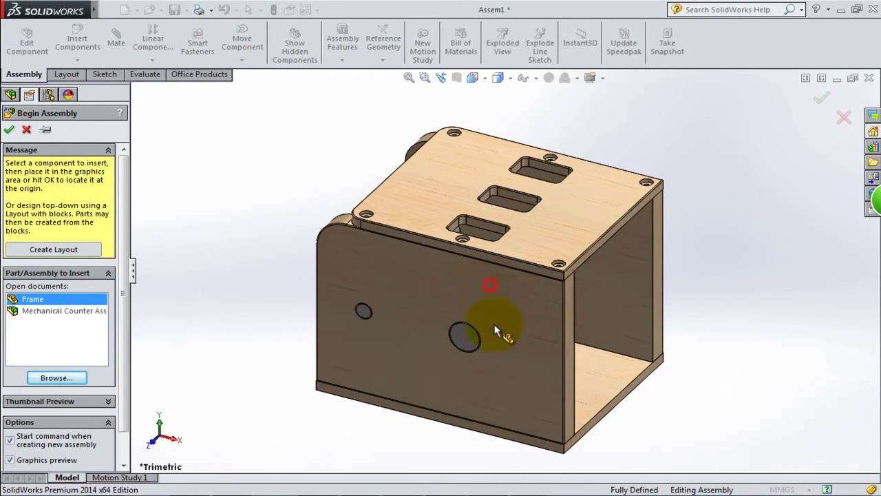
left_click(498, 347)
- Set the Frame component to Float and switch to the Top view
left_click(85, 215)
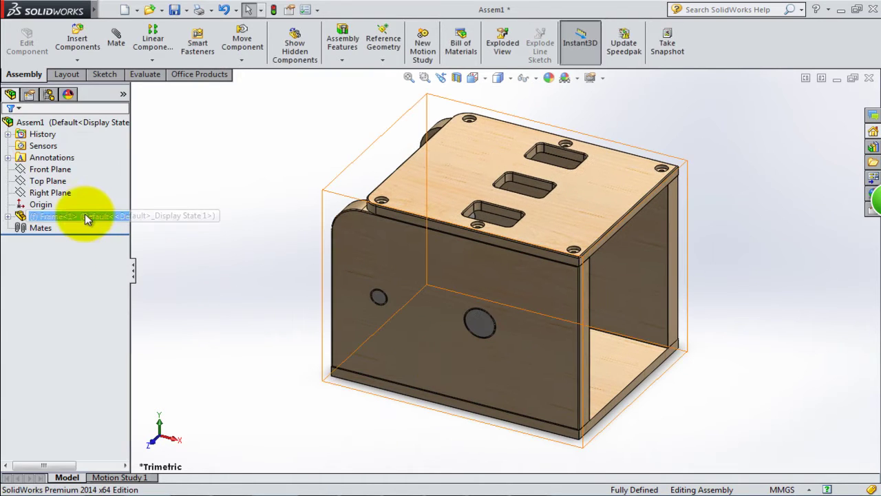
right_click(81, 216)
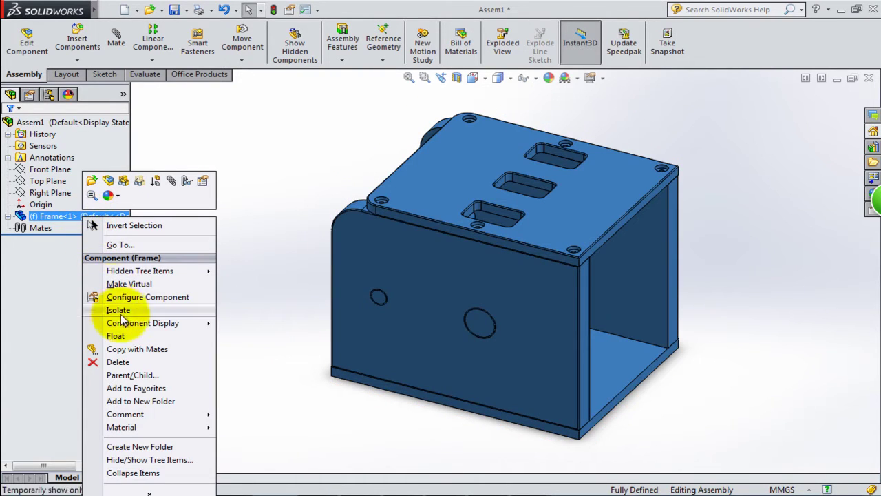
left_click(115, 336)
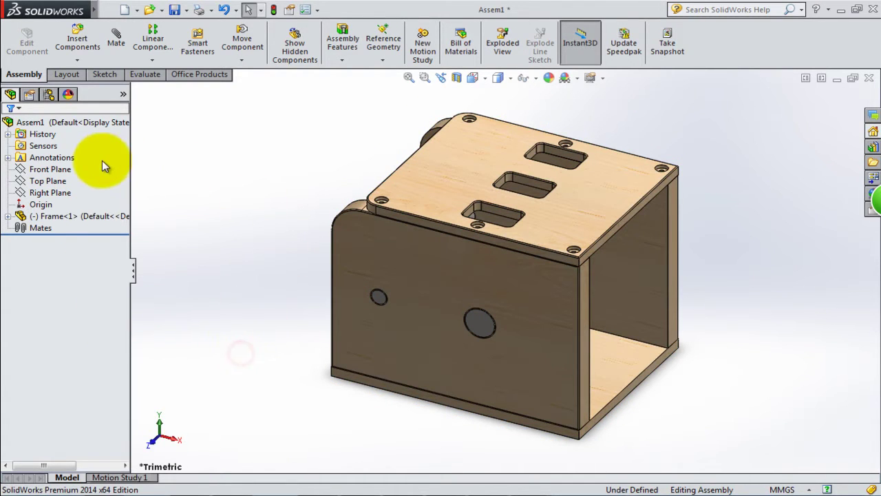
left_click(472, 81)
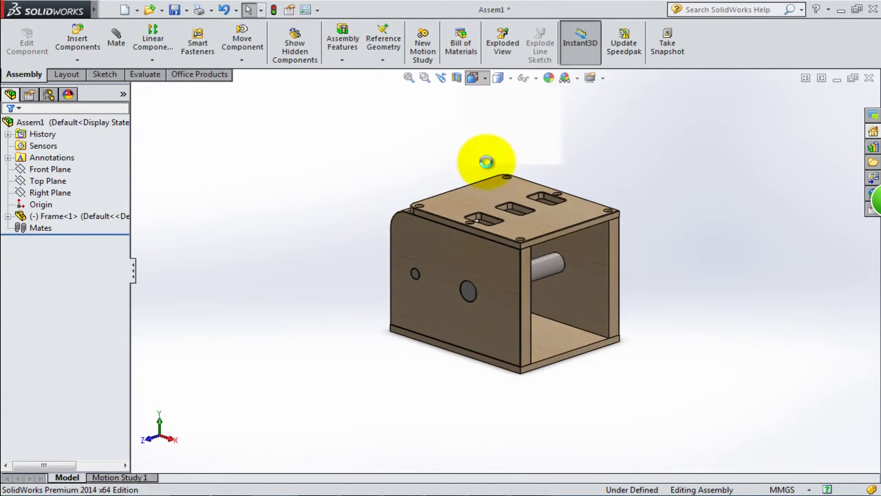
left_click(460, 173)
key("ctrl+5")
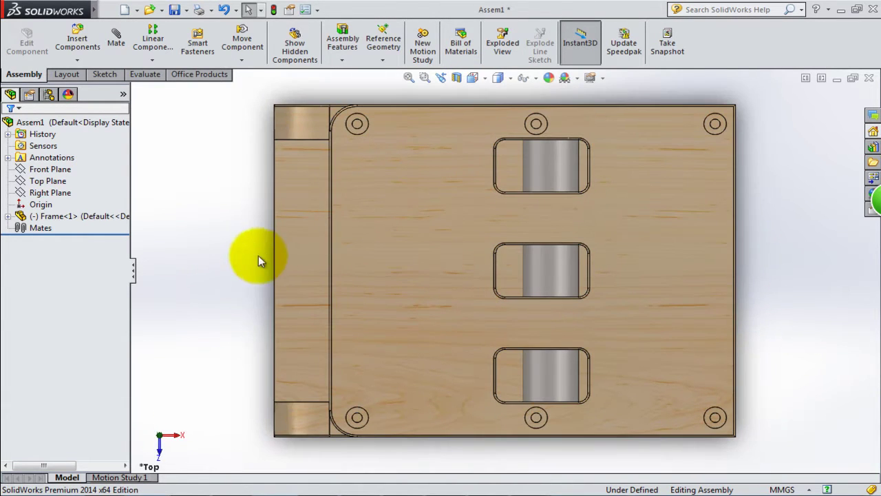
- Mate the assembly's Right Plane coincident with the Frame's Front Plane
left_click(117, 53)
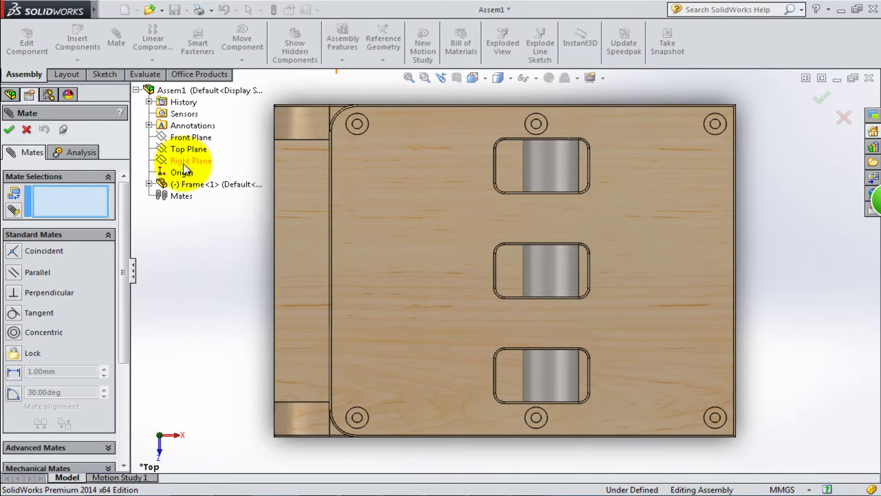
key("f")
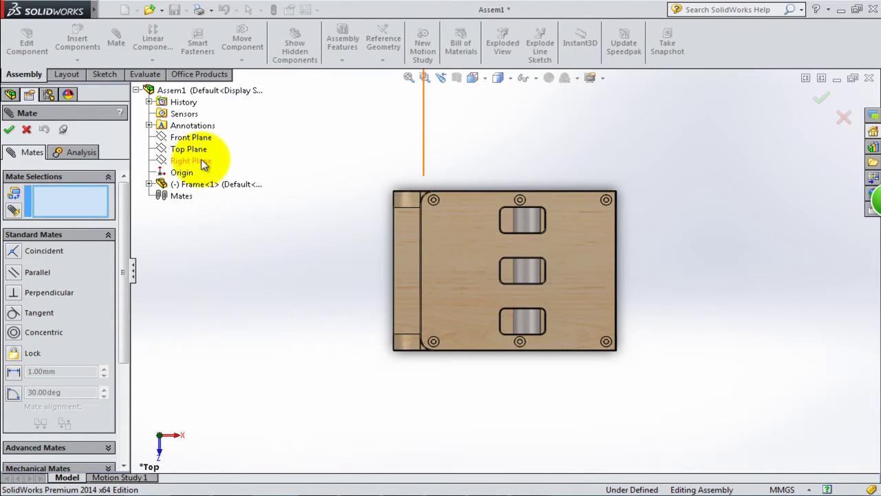
left_click(201, 161)
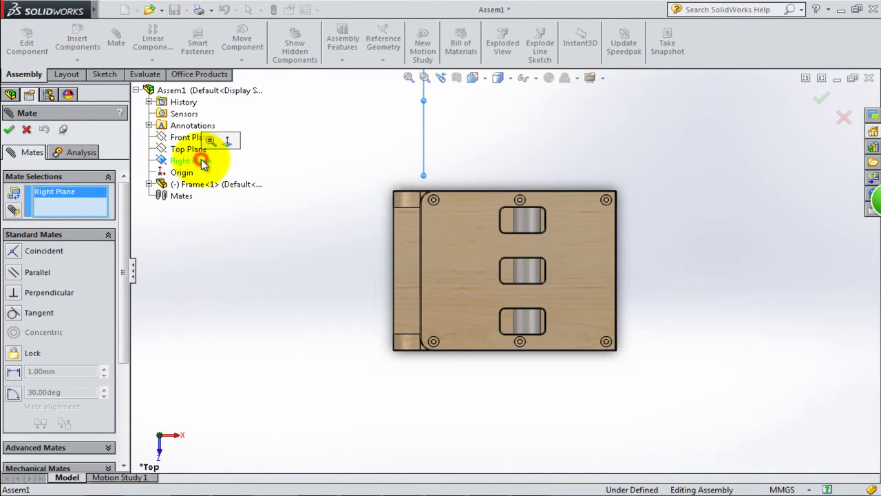
left_click(149, 185)
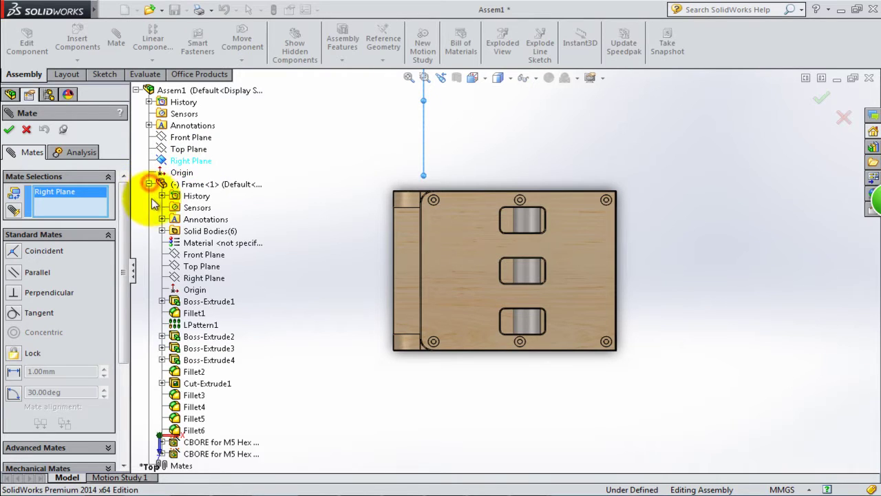
left_click(186, 255)
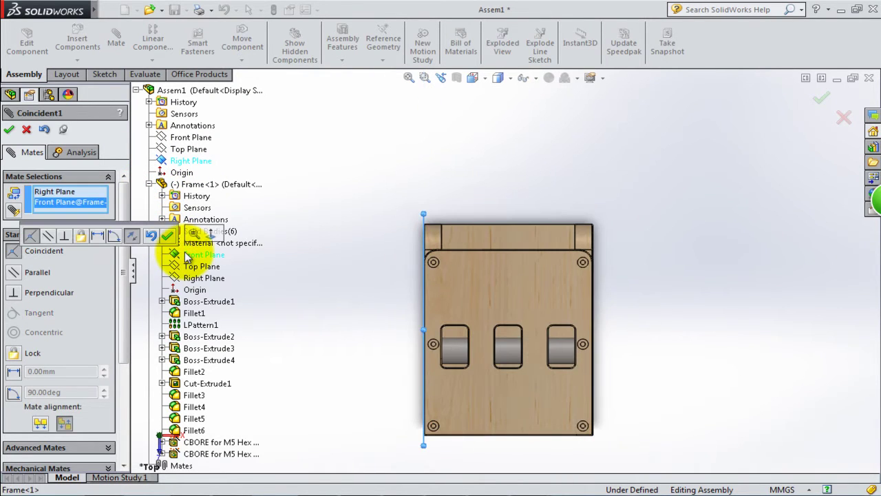
left_click(167, 236)
left_click(9, 129)
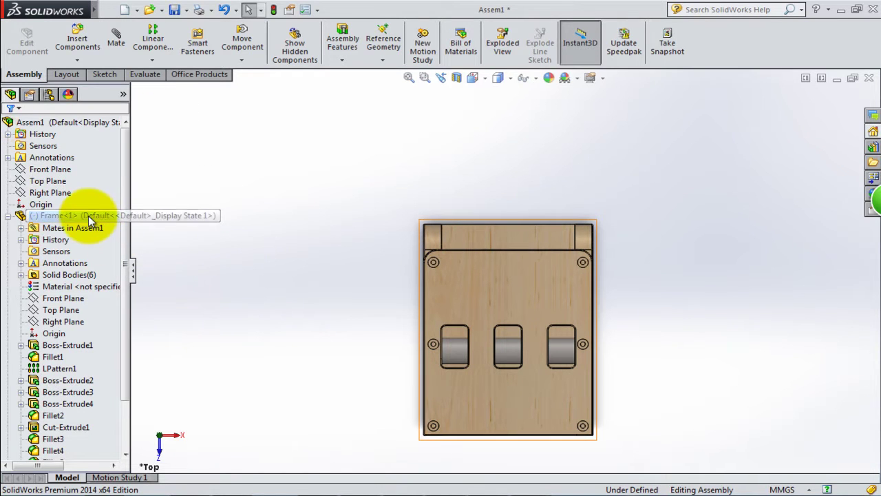
- Fix the Frame component so the assembly becomes fully defined
right_click(88, 215)
left_click(120, 335)
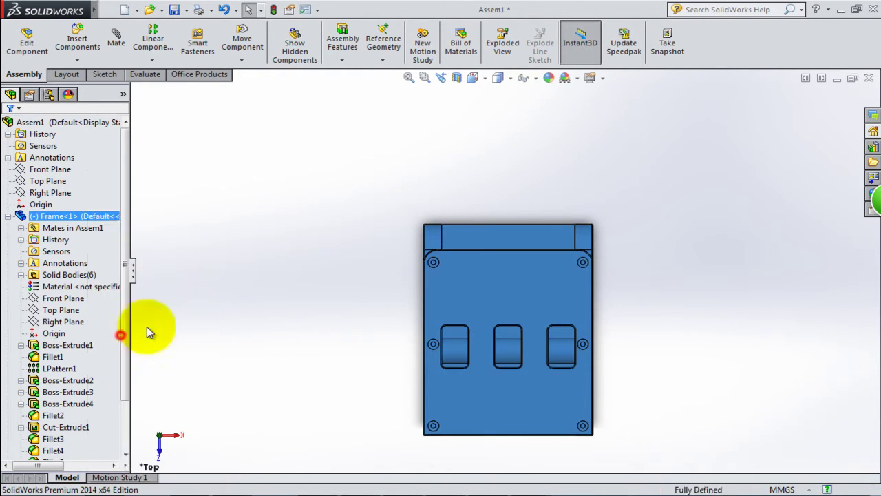
left_click(8, 216)
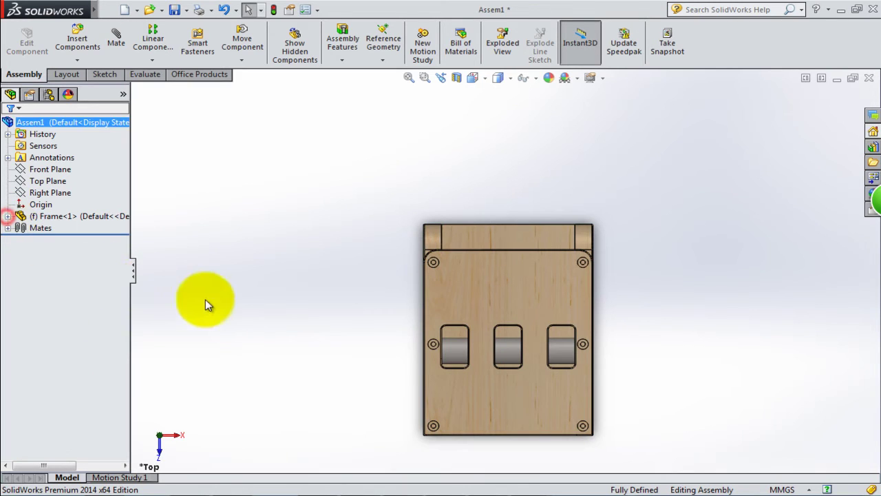
mouse_move(234, 303)
middle_mouse_down()
mouse_move(311, 250)
mouse_move(414, 353)
mouse_move(370, 419)
middle_mouse_up()
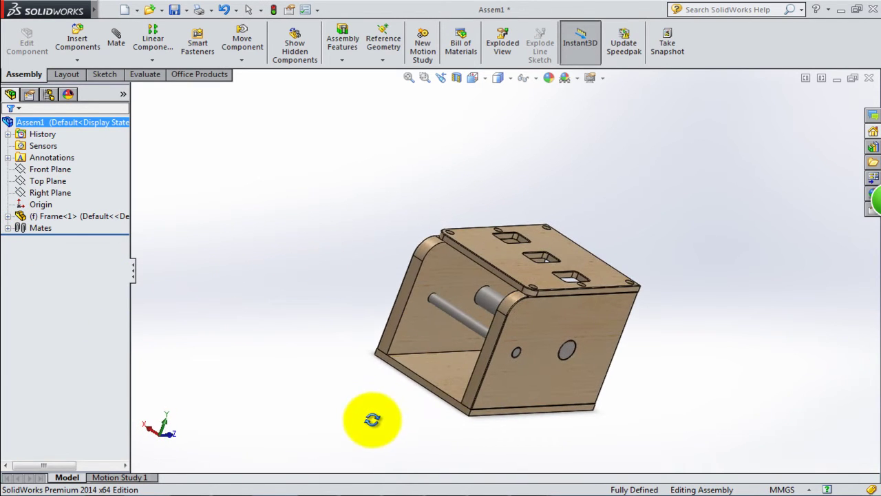
- Insert Spur gear 2 and place it beside the frame
left_click(83, 60)
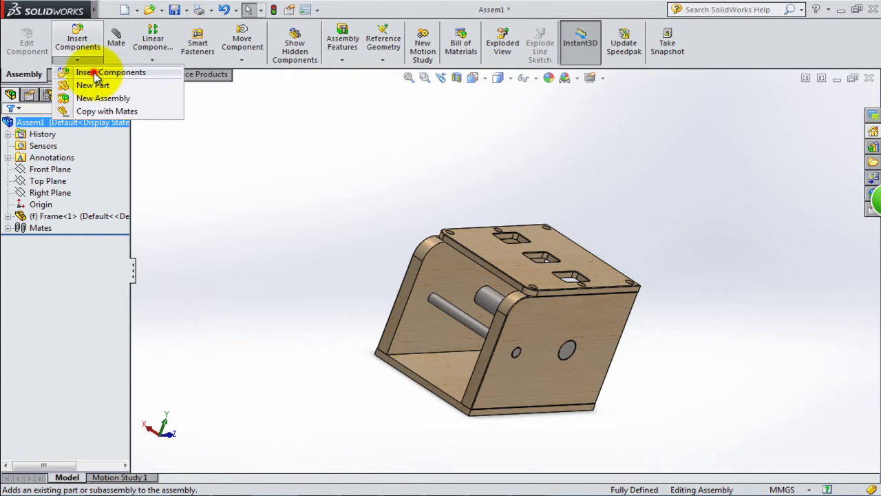
left_click(95, 73)
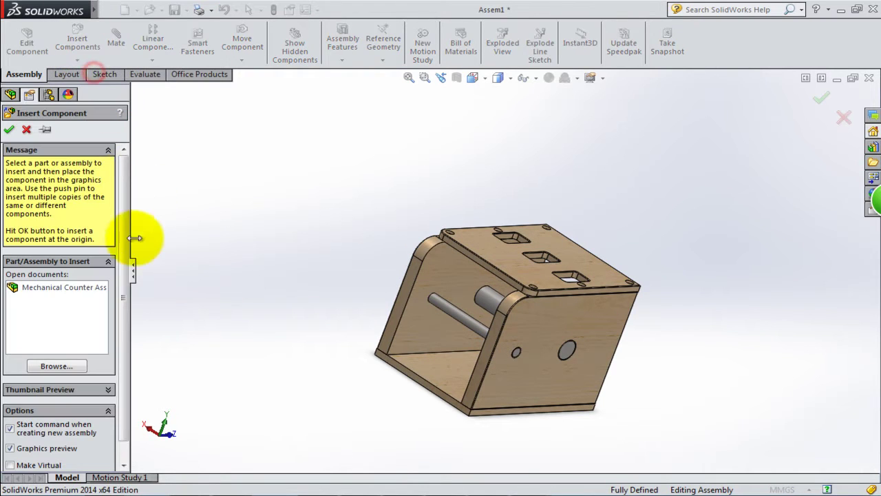
left_click(75, 365)
left_click(314, 164)
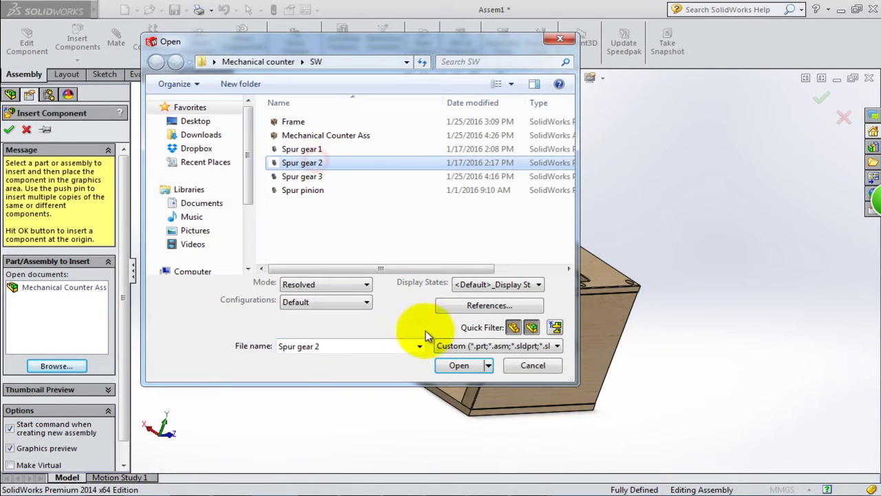
left_click(447, 361)
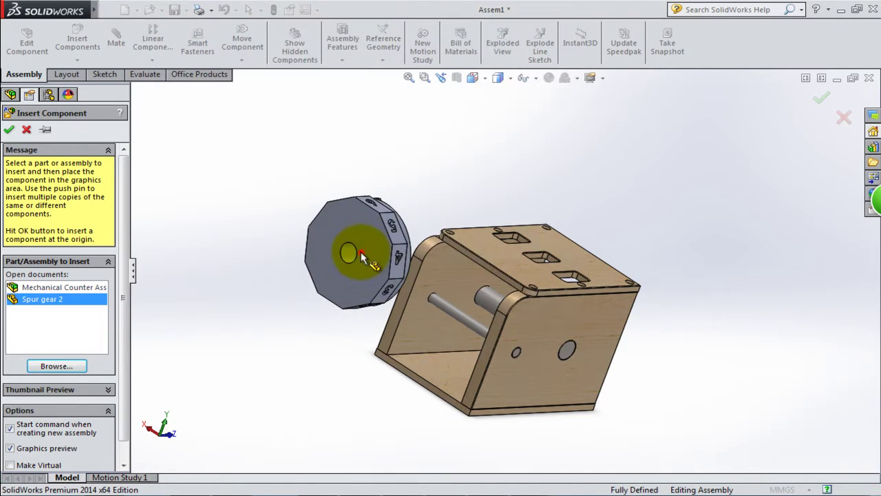
left_click(311, 325)
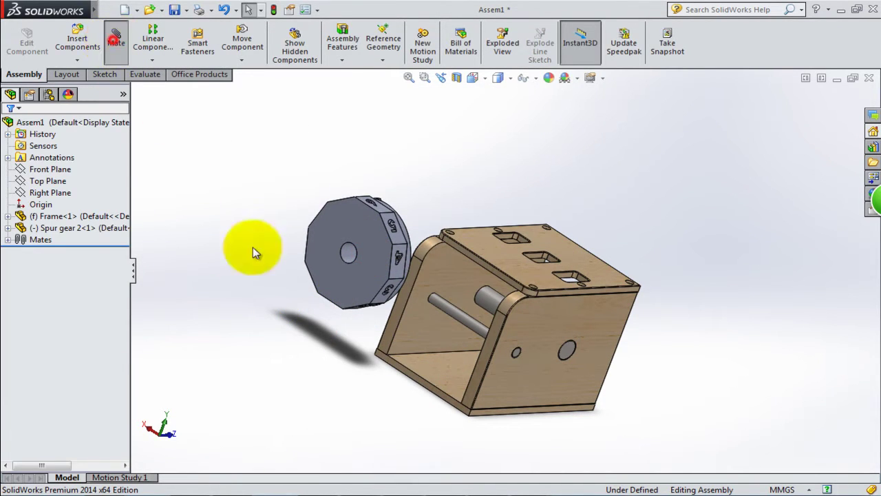
- Mate the gear's bore concentric with the frame's bore
scroll(367, 267, "down", 2)
left_click(365, 263)
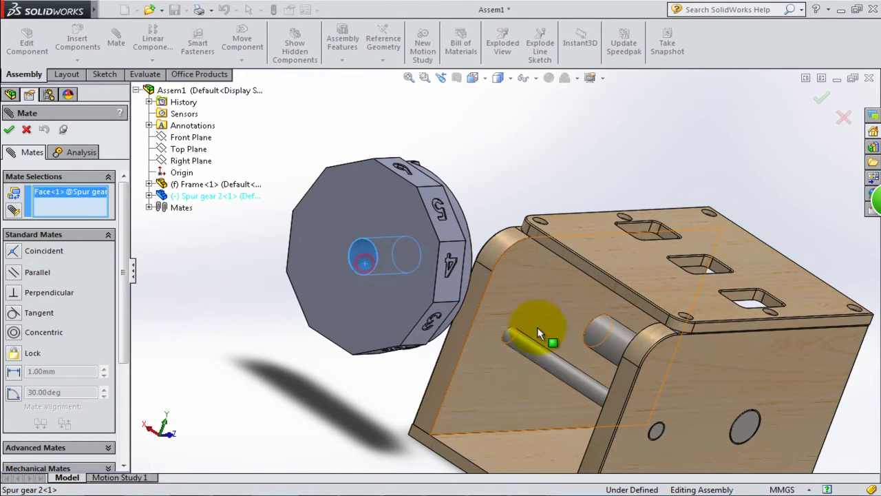
left_click(611, 332)
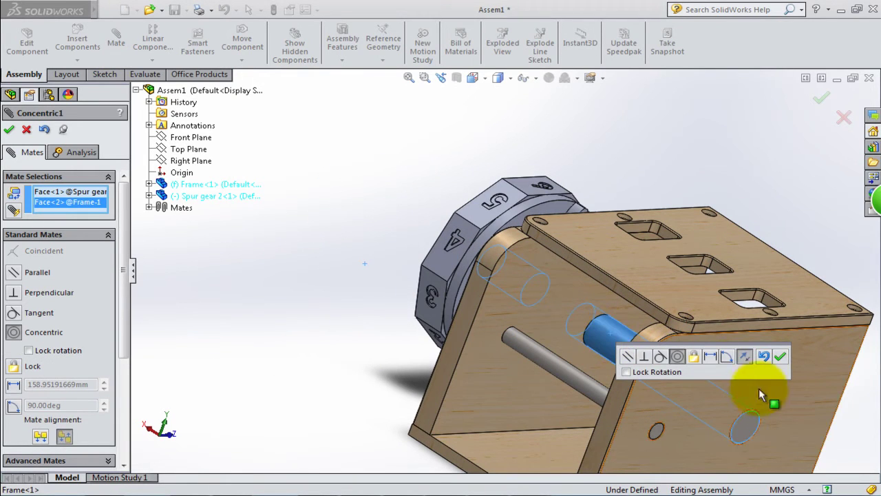
left_click(778, 356)
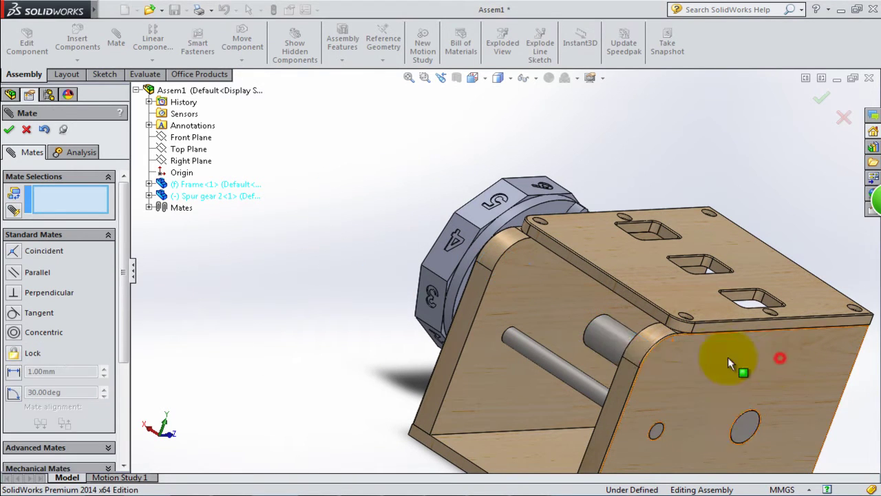
- Mate a gear face coincident with a frame face
left_click(568, 310)
middle_click_drag(386, 260, 441, 327)
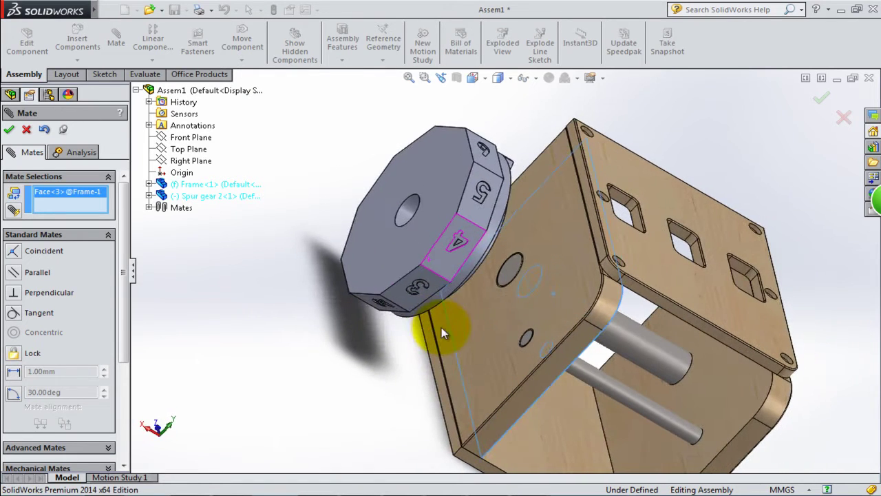
left_click(390, 261)
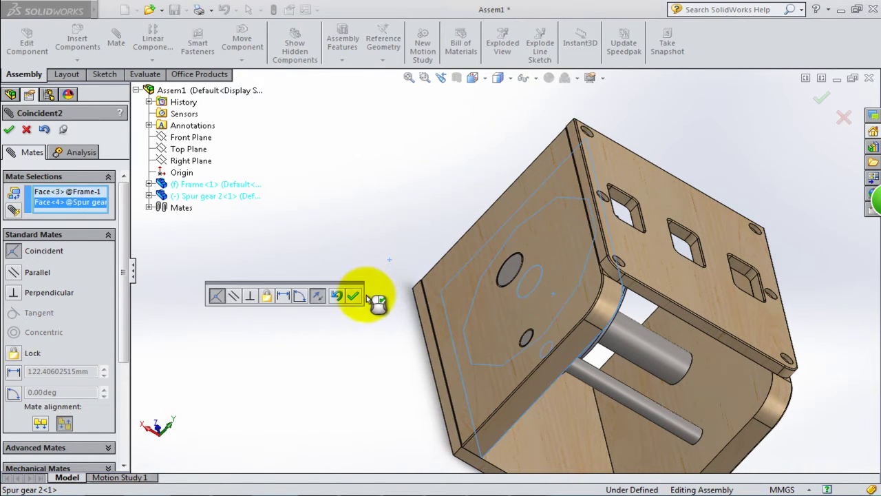
left_click(354, 296)
mouse_move(358, 303)
middle_mouse_down()
mouse_move(310, 283)
mouse_move(306, 291)
middle_mouse_up()
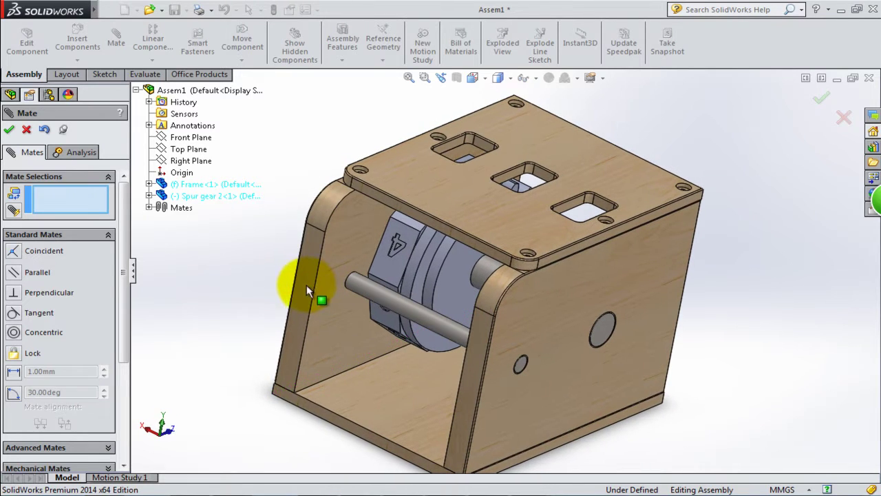
left_click(9, 130)
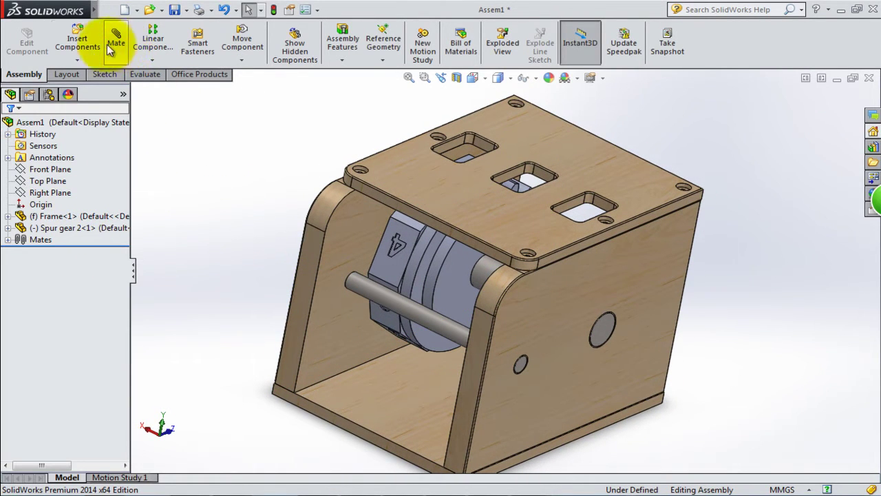
- Insert the Spur pinion part, browsing with large thumbnails, and place it
left_click(82, 59)
left_click(92, 73)
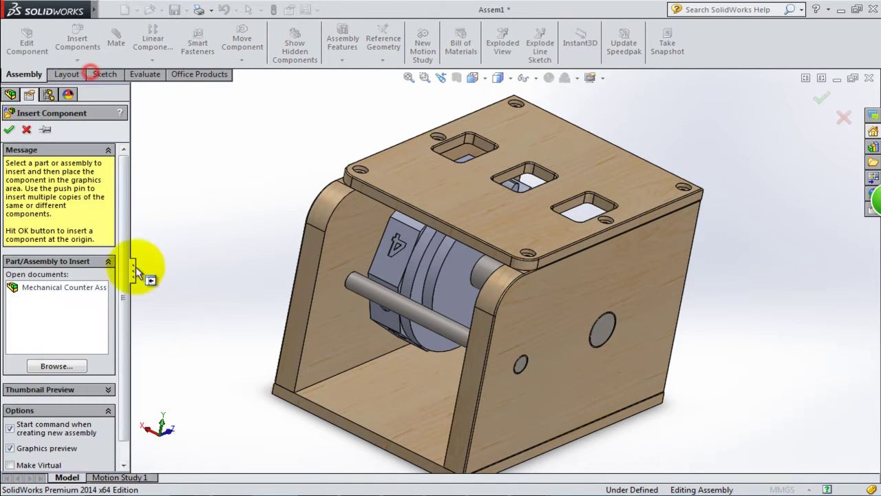
left_click(78, 366)
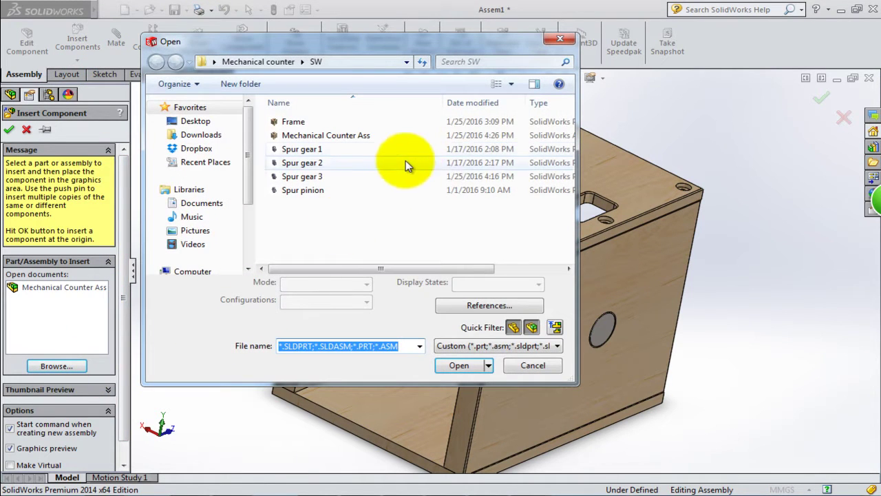
left_click(512, 84)
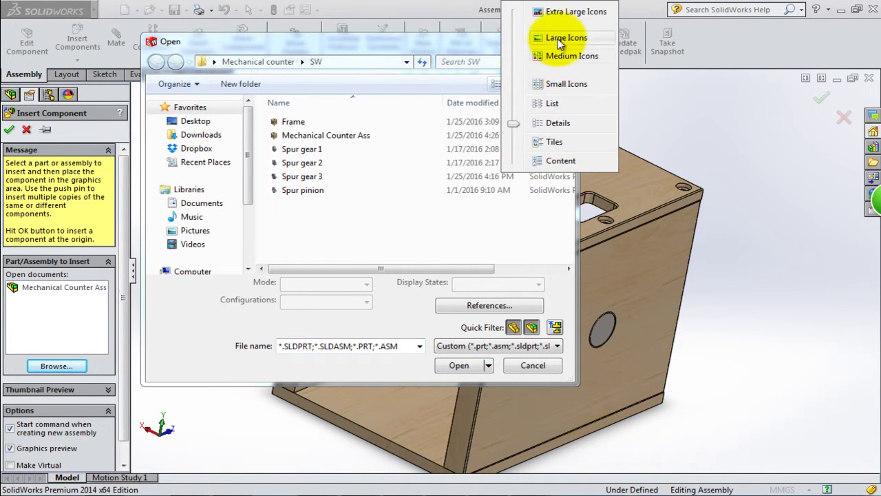
left_click(524, 35)
left_click(391, 224)
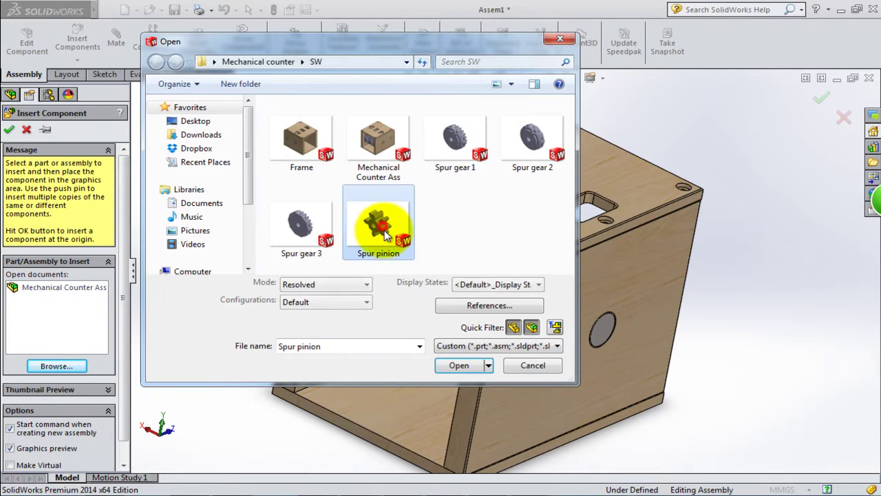
left_click(452, 370)
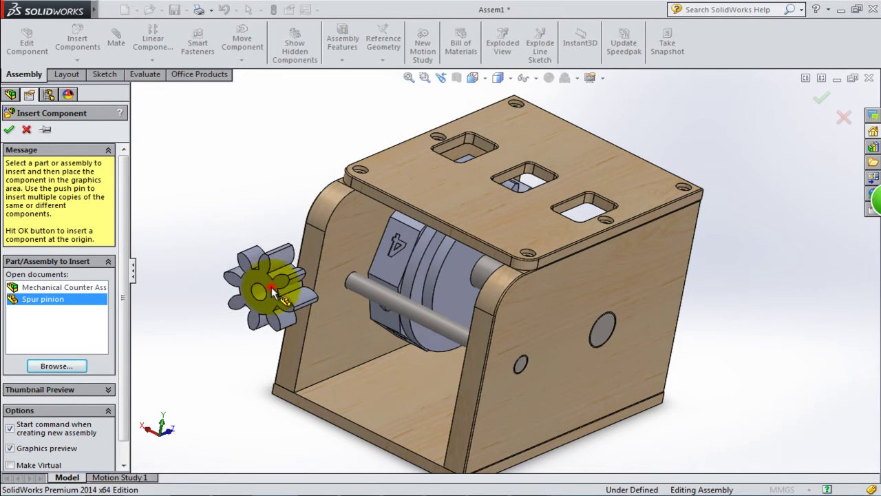
left_click(251, 346)
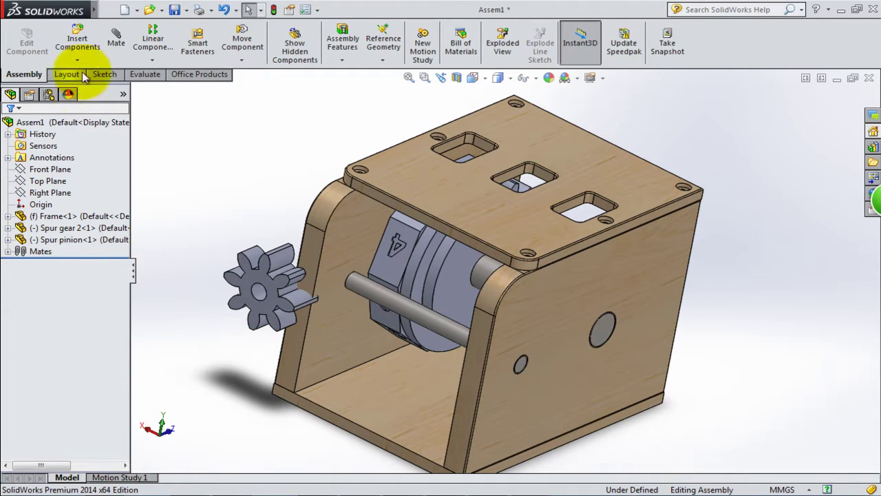
- Mate the pinion's bore concentric with the shaft
left_click(115, 47)
scroll(262, 296, "down", 3)
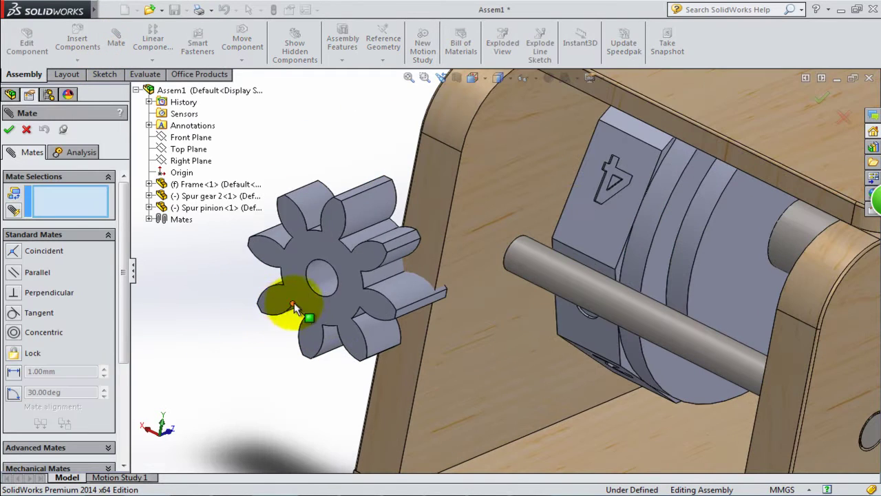
left_click(315, 283)
left_click(574, 286)
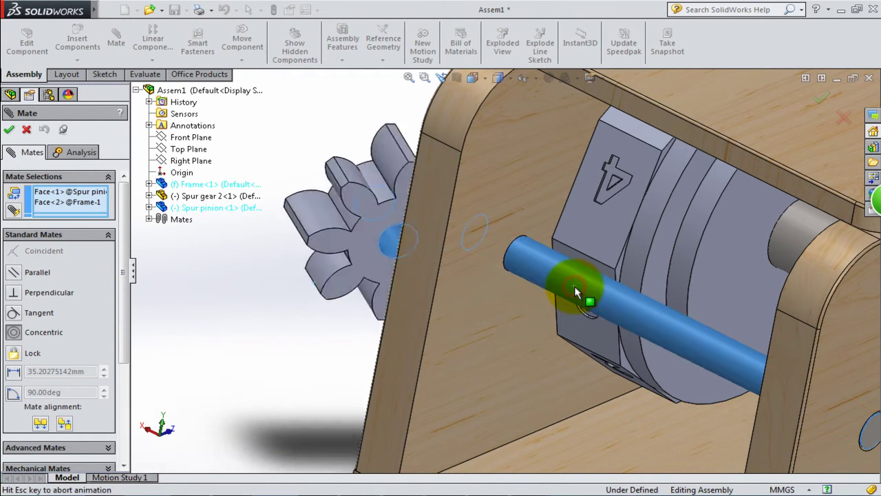
left_click(747, 309)
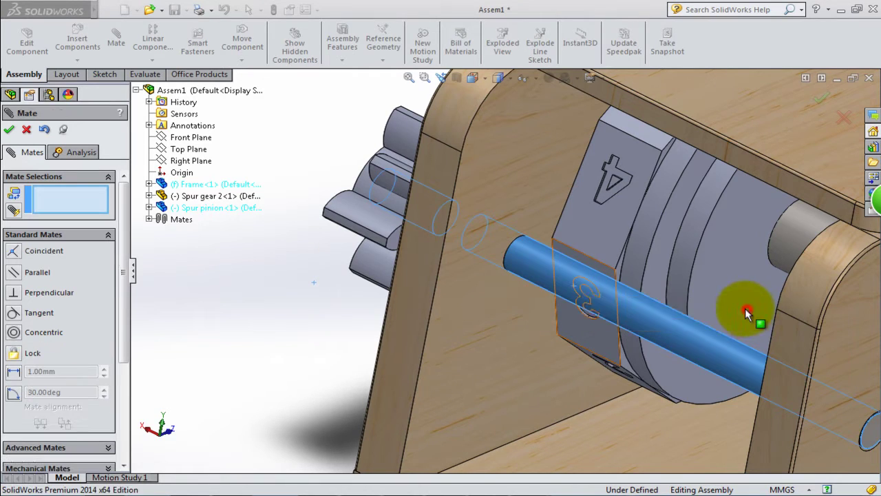
- Mate the pinion's face coincident with the numbered gear's side face
left_click(662, 254)
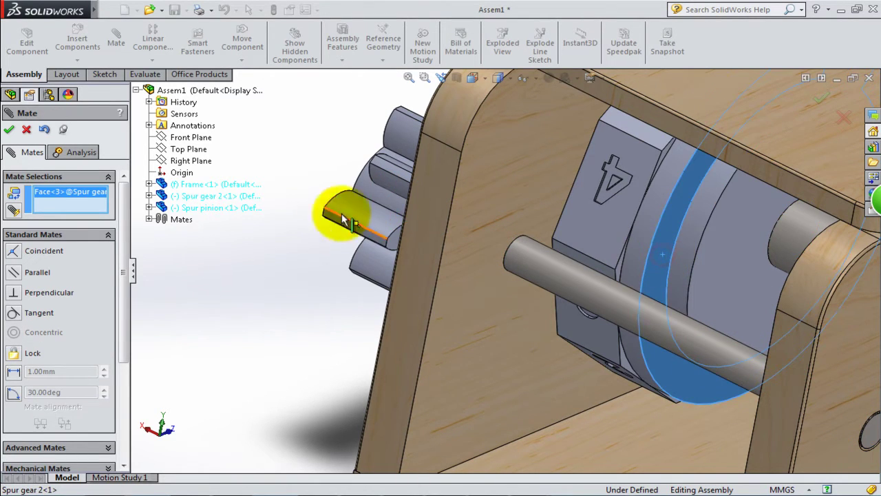
middle_click_drag(325, 207, 386, 197)
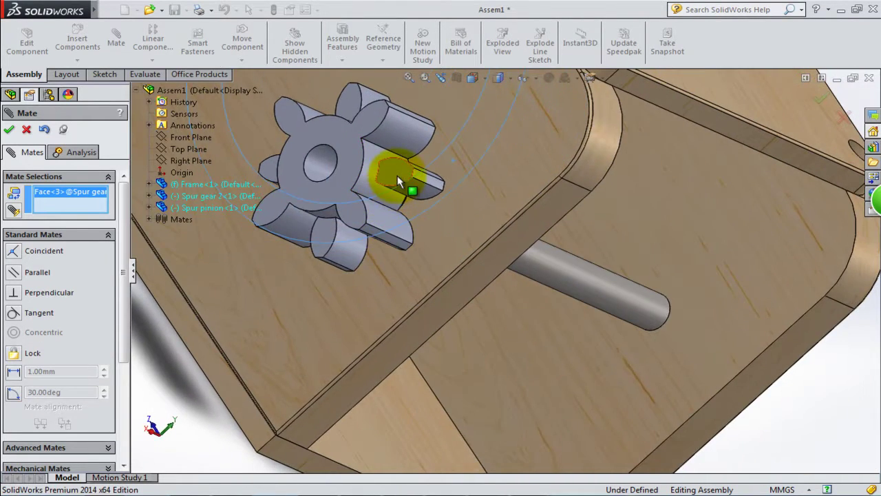
left_click(397, 176)
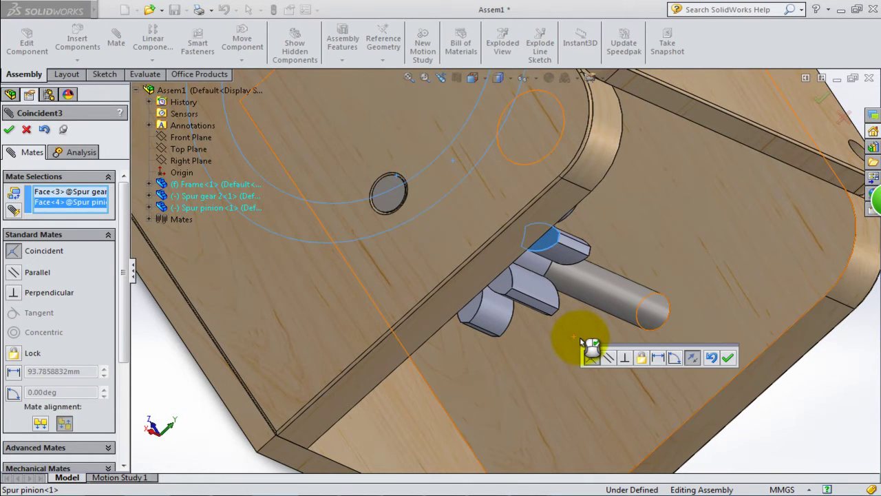
middle_click_drag(582, 343, 597, 358)
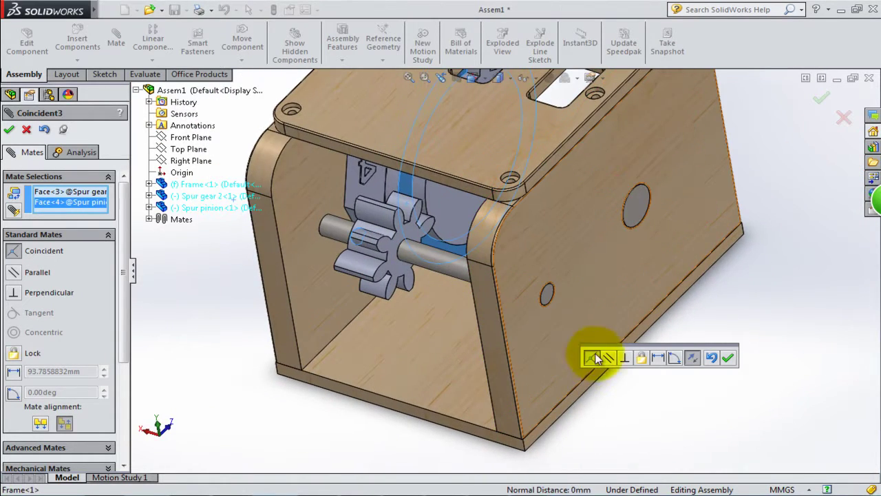
left_click(727, 357)
mouse_move(629, 368)
middle_mouse_down()
mouse_move(649, 305)
mouse_move(656, 311)
middle_mouse_up()
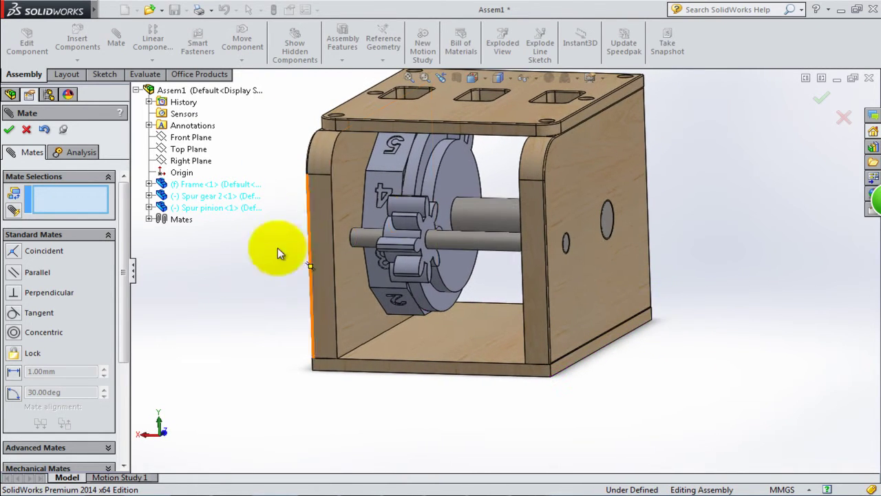
left_click(9, 130)
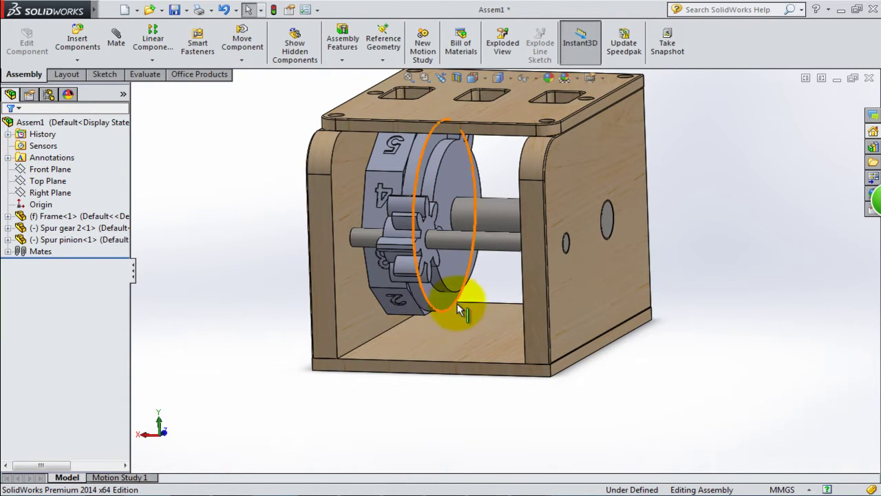
- Zoom to fit, switch to the Top view, and try turning the digit wheel
key("z")
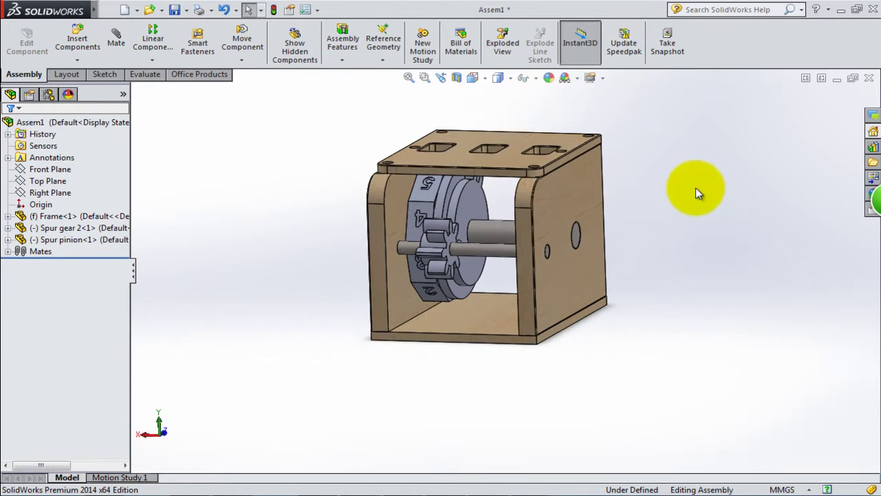
left_click(472, 77)
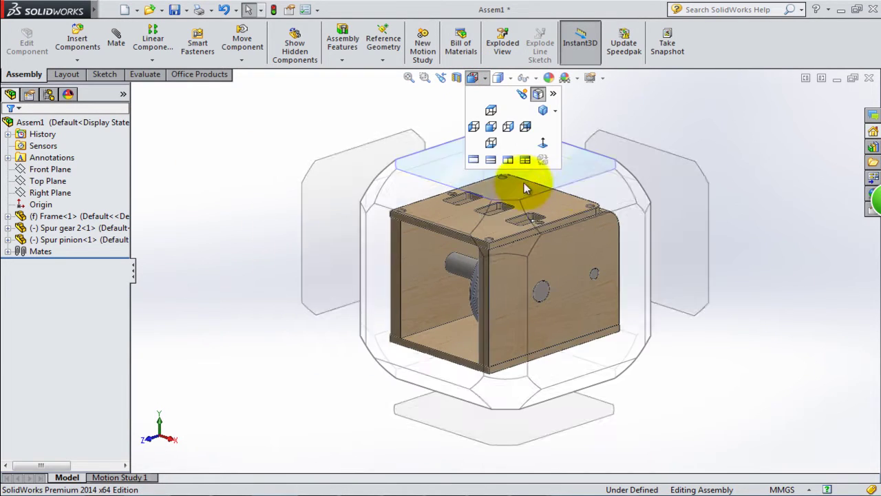
left_click(587, 184)
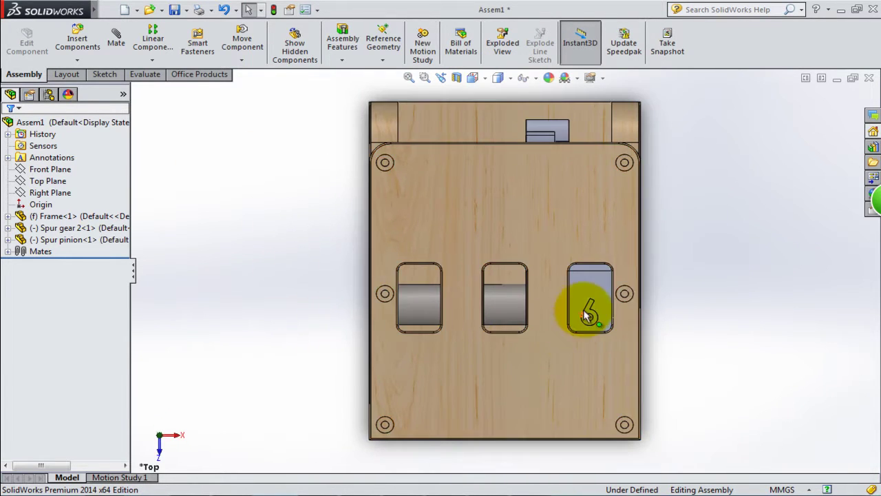
left_click_drag(589, 301, 589, 362)
left_click_drag(590, 328, 584, 300)
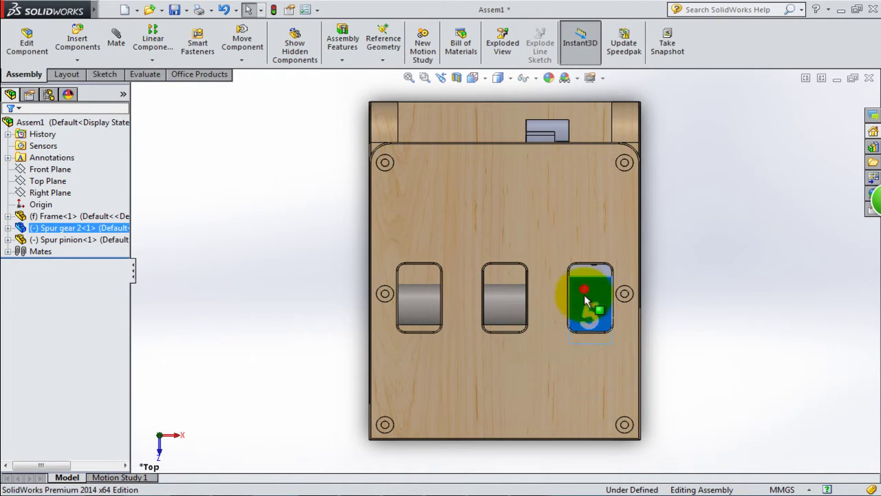
- Rotate Spur gear 2 about the shaft toward digit 1, viewing it in 3-D
mouse_move(582, 312)
middle_mouse_down()
mouse_move(613, 155)
mouse_move(571, 245)
middle_mouse_up()
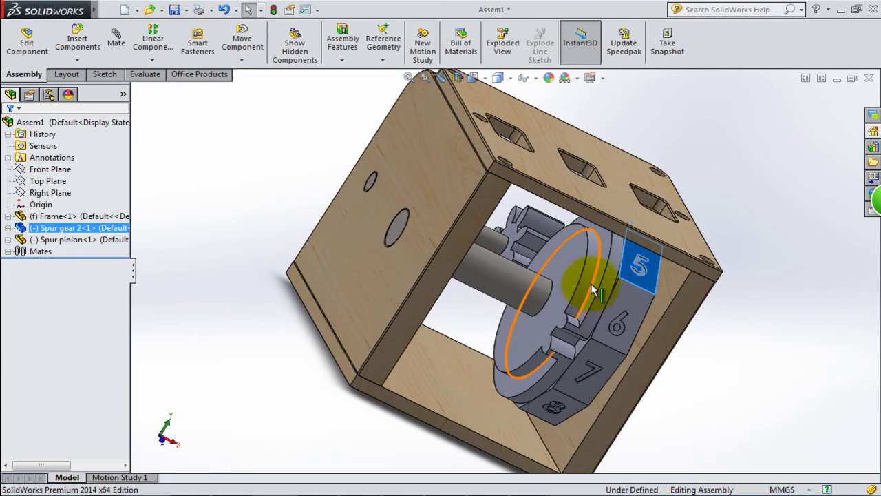
left_click(620, 316)
left_click_drag(619, 317, 561, 413)
mouse_move(618, 315)
left_mouse_down()
mouse_move(576, 393)
mouse_move(626, 299)
mouse_move(606, 357)
mouse_move(561, 354)
left_mouse_up()
mouse_move(560, 354)
middle_mouse_down()
mouse_move(570, 335)
mouse_move(641, 350)
mouse_move(682, 399)
mouse_move(600, 400)
middle_mouse_up()
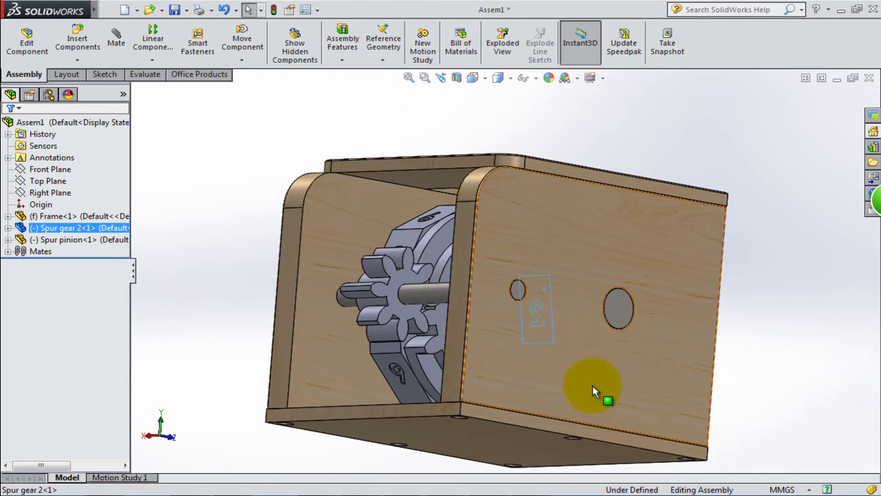
scroll(468, 341, "down", 3)
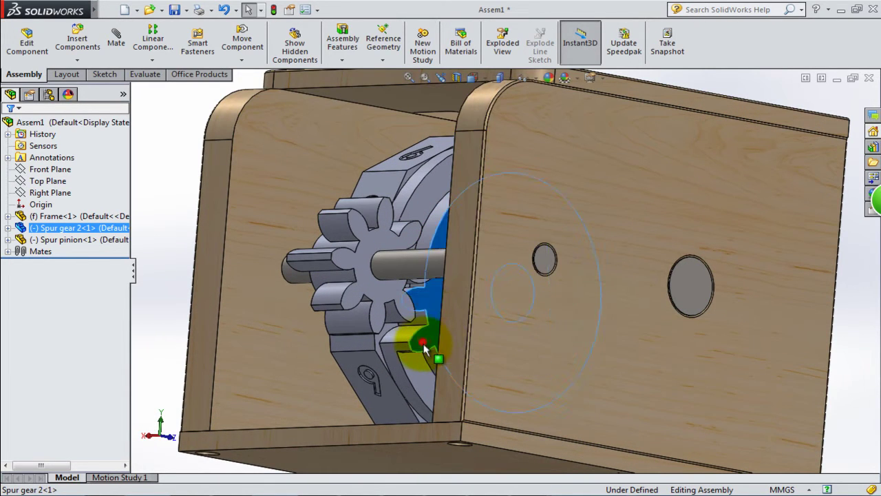
left_click_drag(419, 350, 429, 361)
scroll(413, 361, "up", 5)
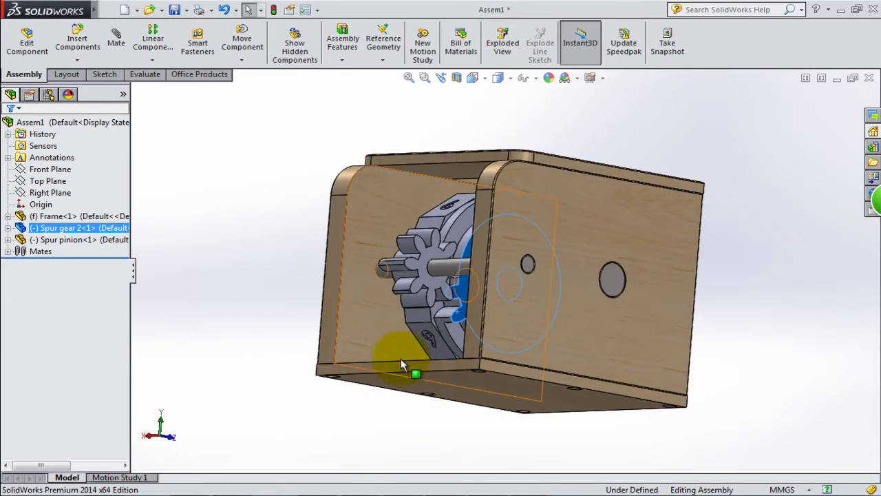
middle_click_drag(305, 324, 305, 370)
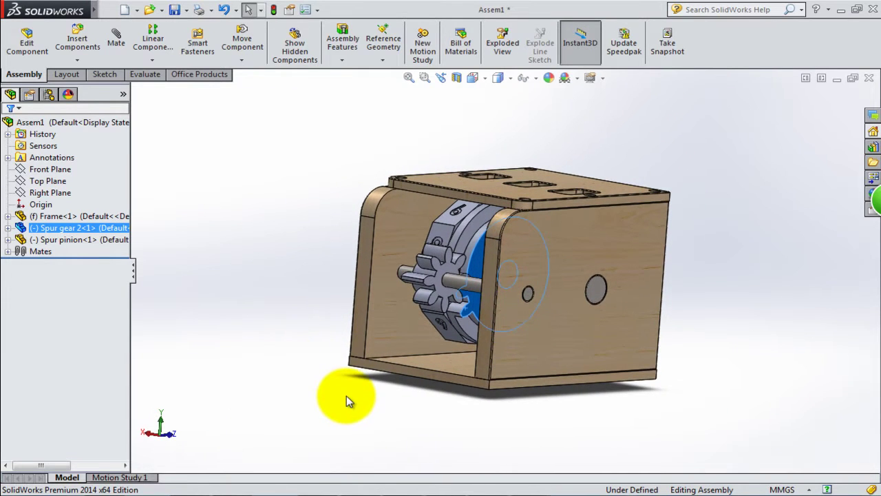
- Hide the Frame to expose the gears
left_click(92, 217, "ctrl")
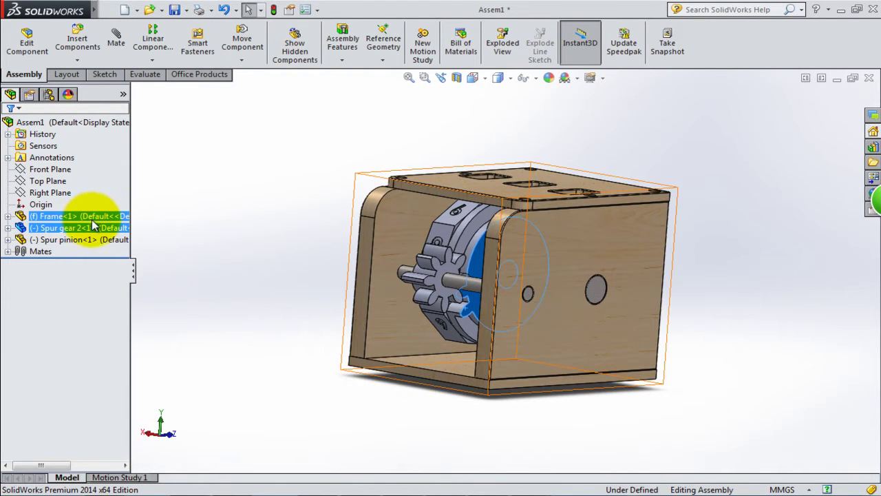
right_click(93, 218)
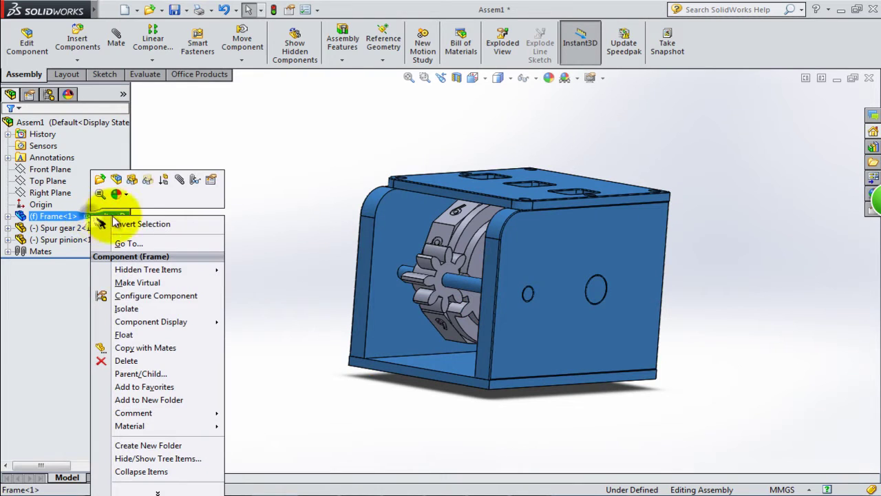
left_click(133, 178)
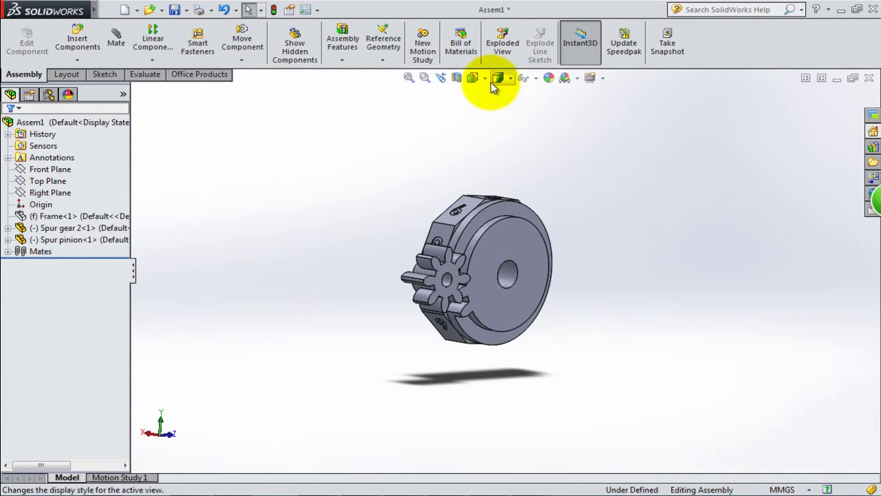
middle_click_drag(474, 82, 567, 154)
- View the gears from the Right in hidden-line display and nudge the pinion
key("space")
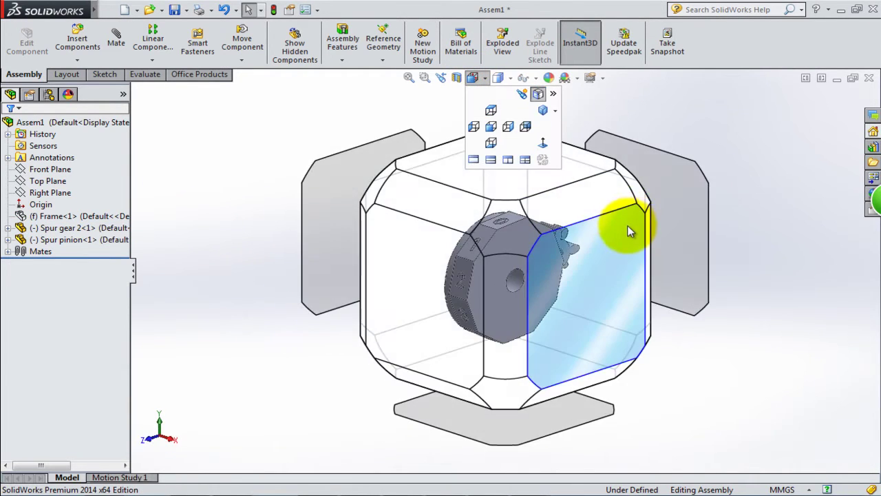
left_click(634, 232)
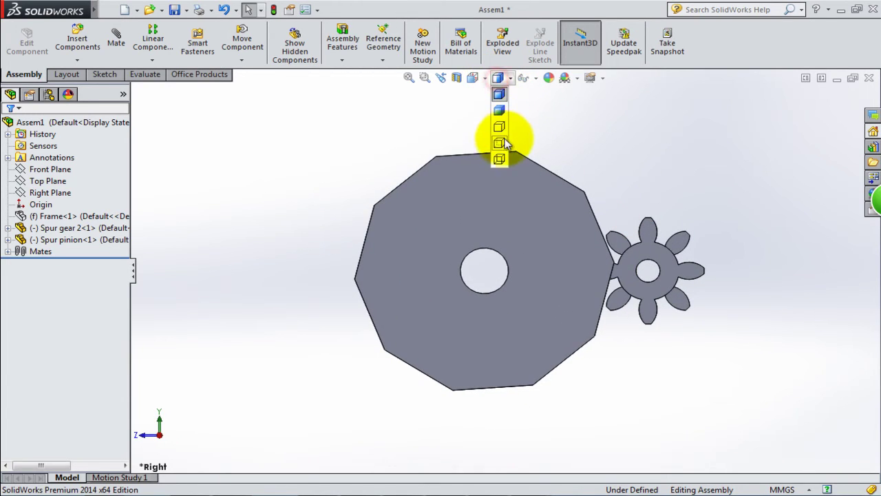
left_click(506, 150)
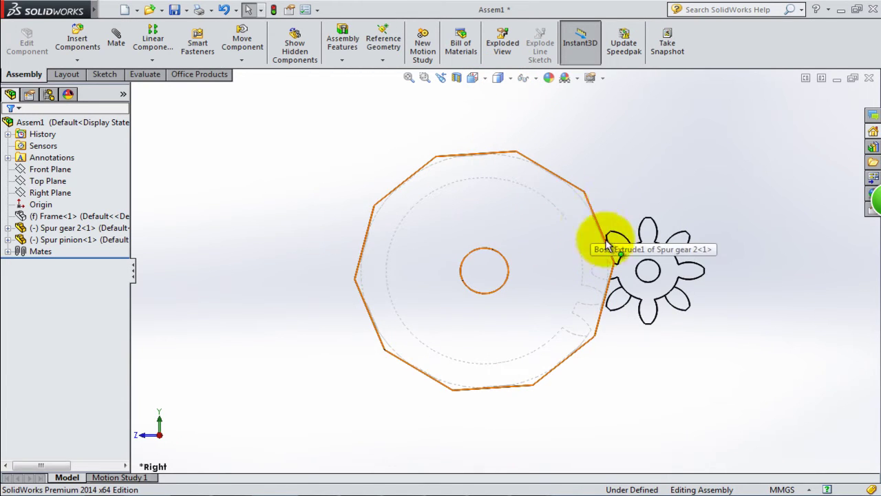
scroll(624, 265, "down", 3)
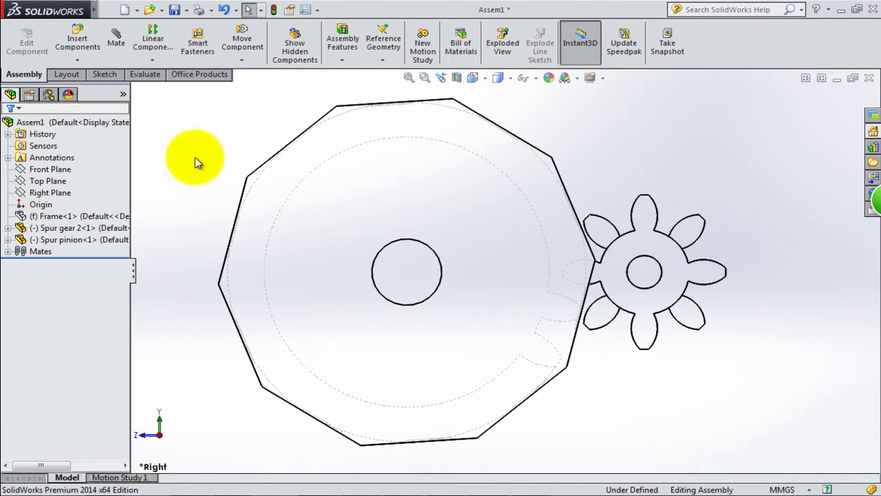
mouse_move(610, 334)
left_mouse_down()
mouse_move(634, 354)
mouse_move(661, 354)
left_mouse_up()
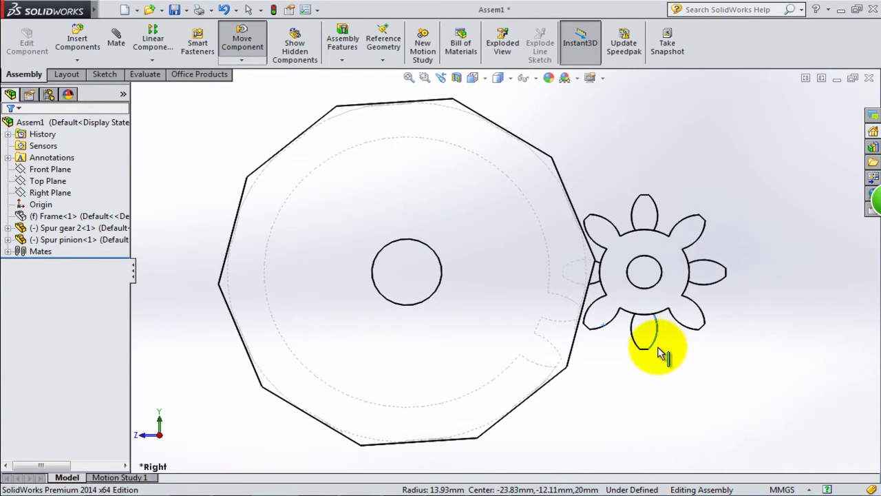
mouse_move(640, 364)
middle_mouse_down()
mouse_move(596, 387)
mouse_move(590, 407)
middle_mouse_up()
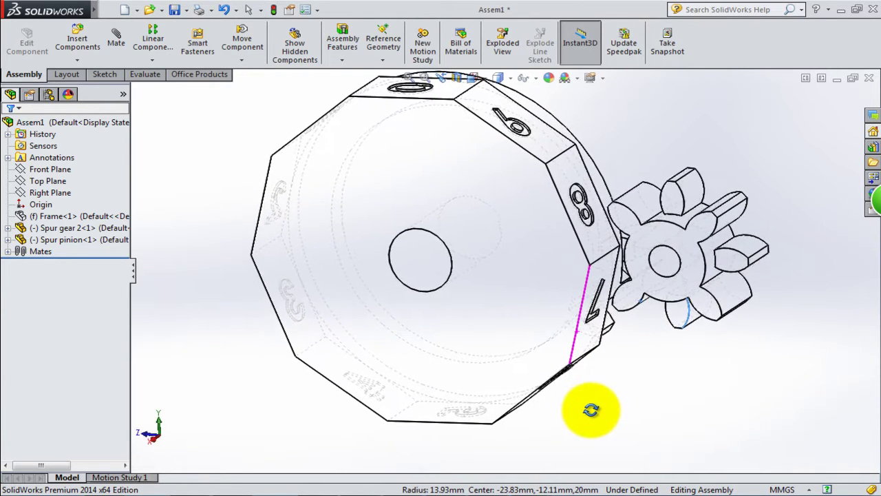
scroll(634, 245, "down", 3)
scroll(635, 251, "down", 2)
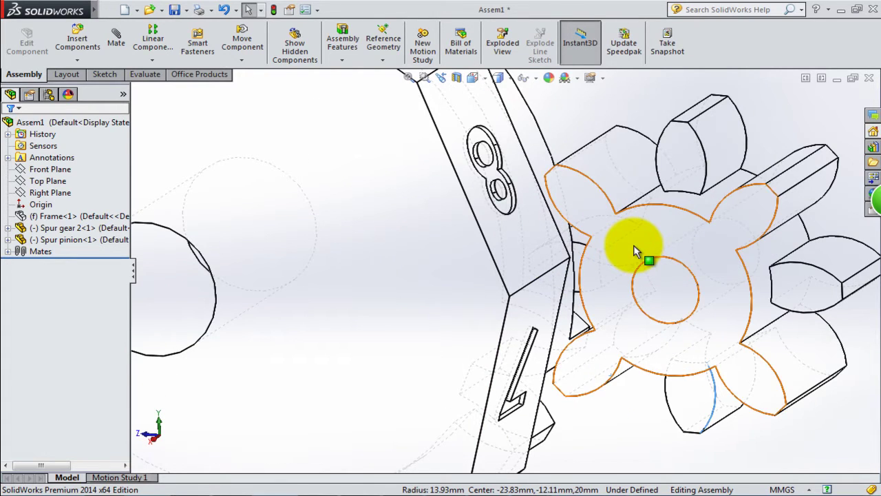
scroll(627, 250, "up", 3)
scroll(620, 234, "up", 2)
- Return to the Right view and display the gears Shaded With Edges
left_click(473, 82)
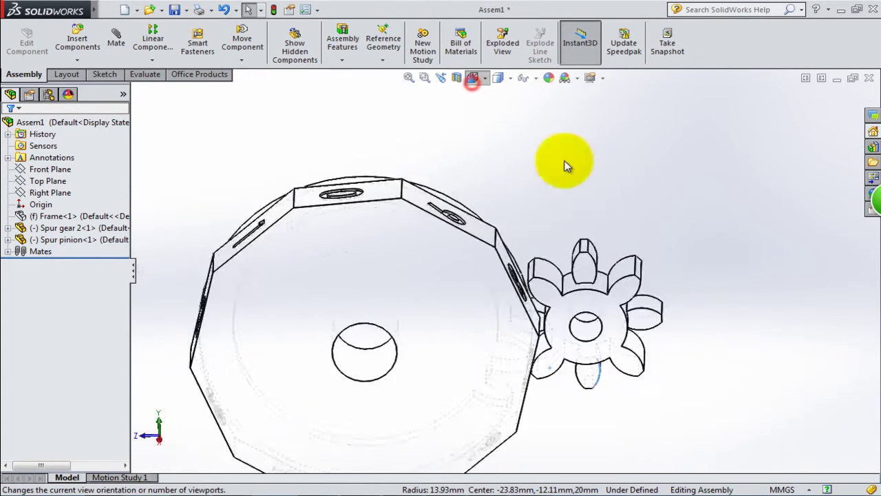
left_click(628, 288)
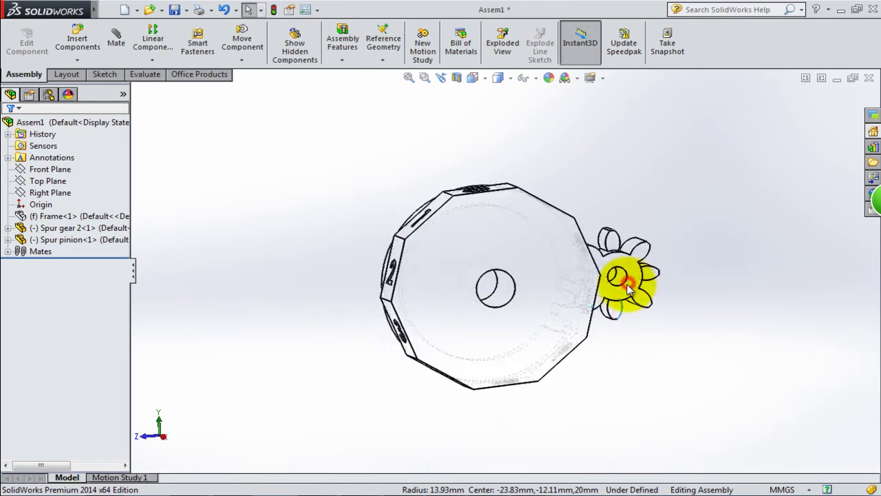
scroll(606, 284, "down", 2)
scroll(603, 282, "up", 3)
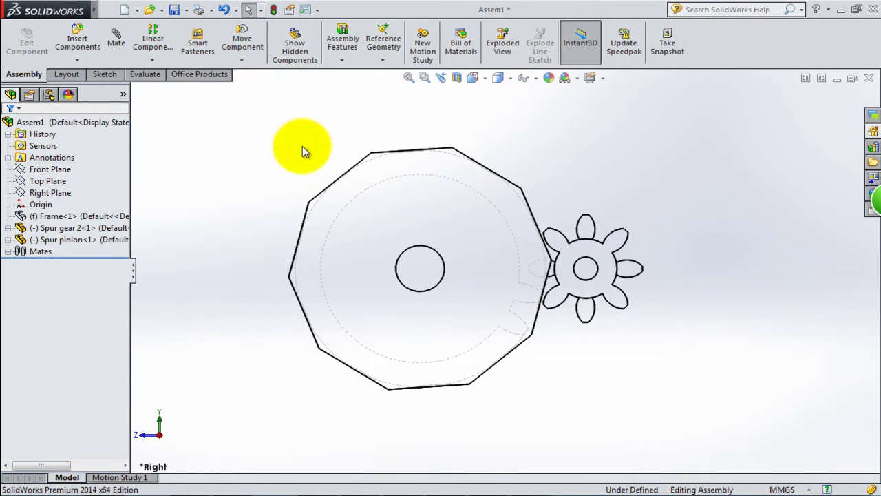
left_click(499, 78)
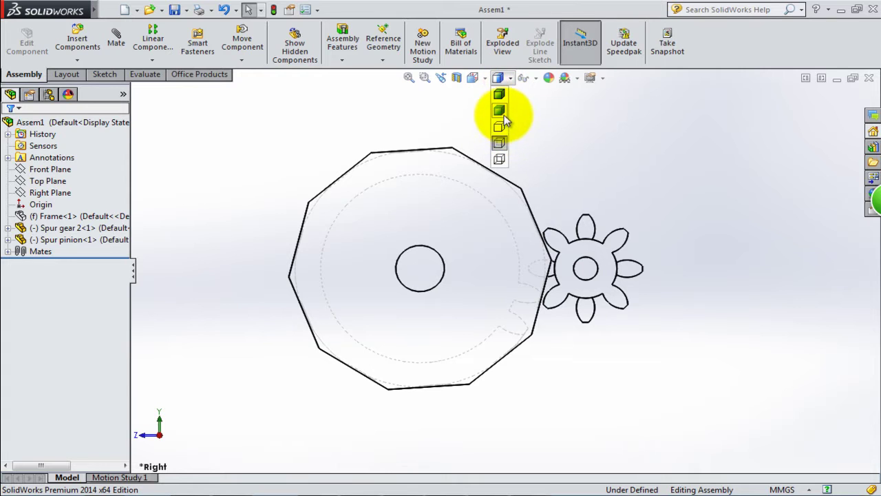
left_click(499, 97)
mouse_move(545, 138)
middle_mouse_down()
mouse_move(702, 177)
mouse_move(700, 165)
mouse_move(736, 165)
mouse_move(737, 149)
mouse_move(732, 177)
mouse_move(695, 157)
middle_mouse_up()
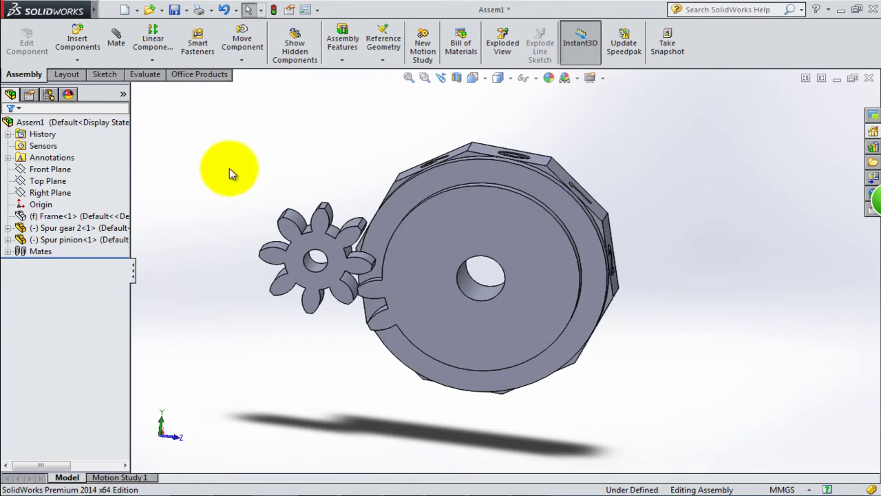
right_click(122, 217)
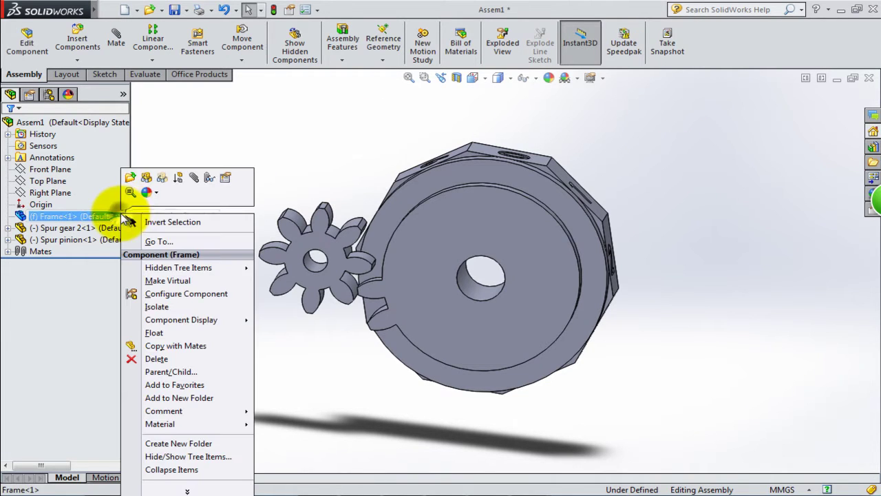
- Show the Frame again and load Spur gear 1 for insertion
left_click(148, 180)
mouse_move(206, 279)
middle_mouse_down()
mouse_move(325, 248)
mouse_move(323, 306)
mouse_move(295, 324)
middle_mouse_up()
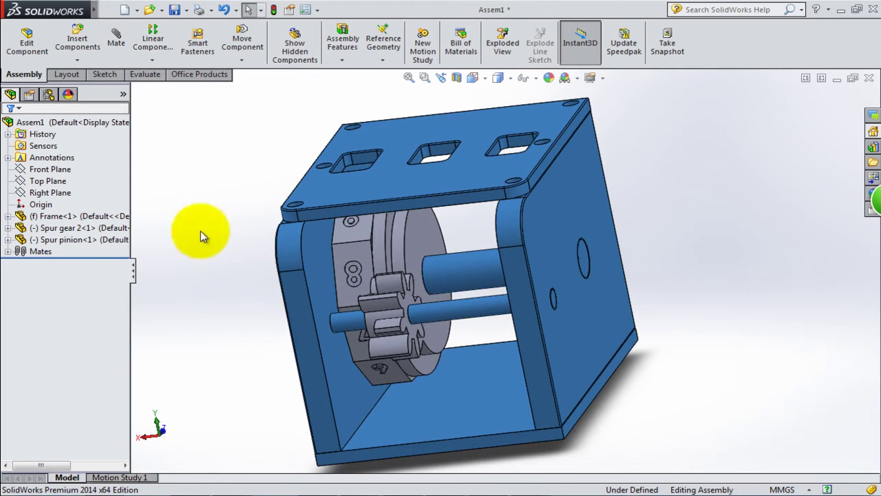
left_click(68, 62)
left_click(78, 71)
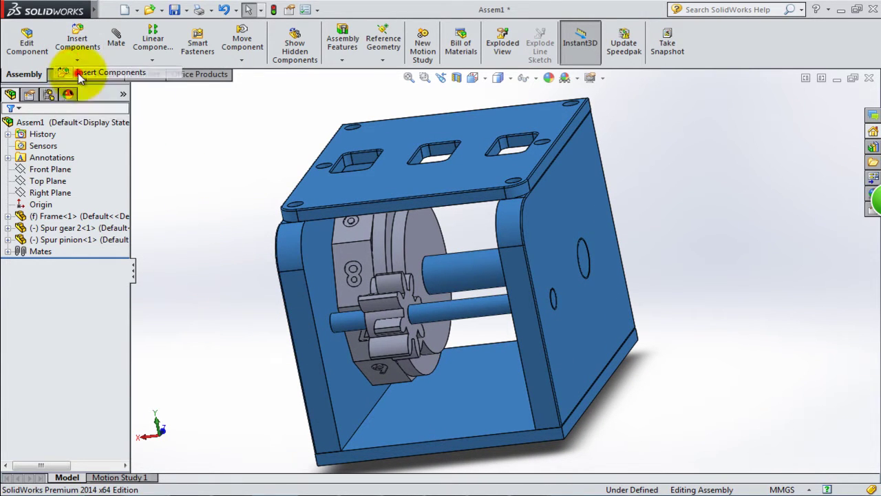
left_click(64, 364)
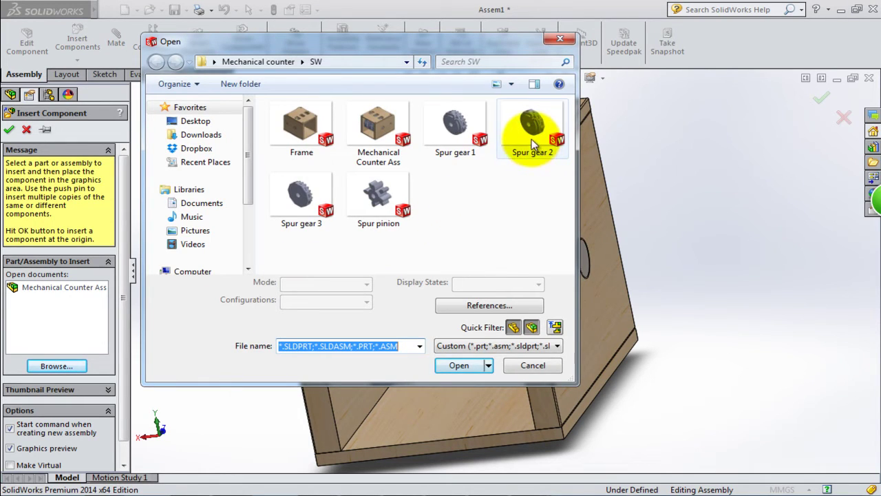
left_click(466, 135)
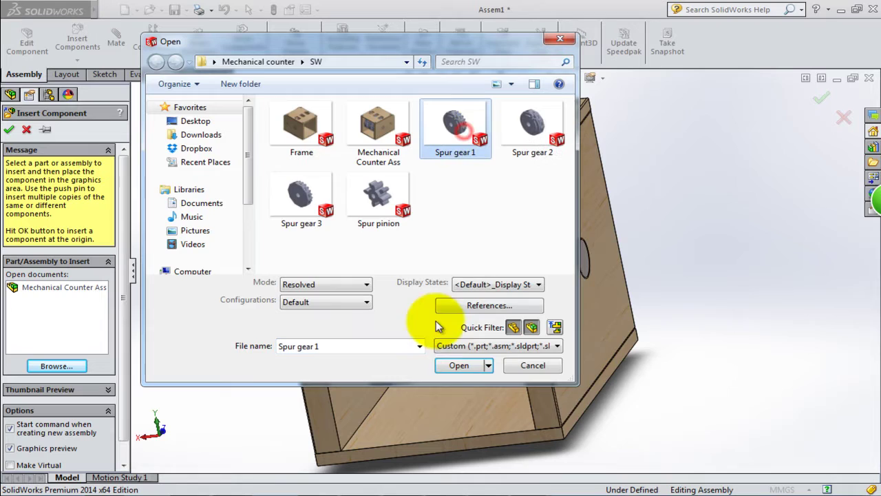
left_click(459, 366)
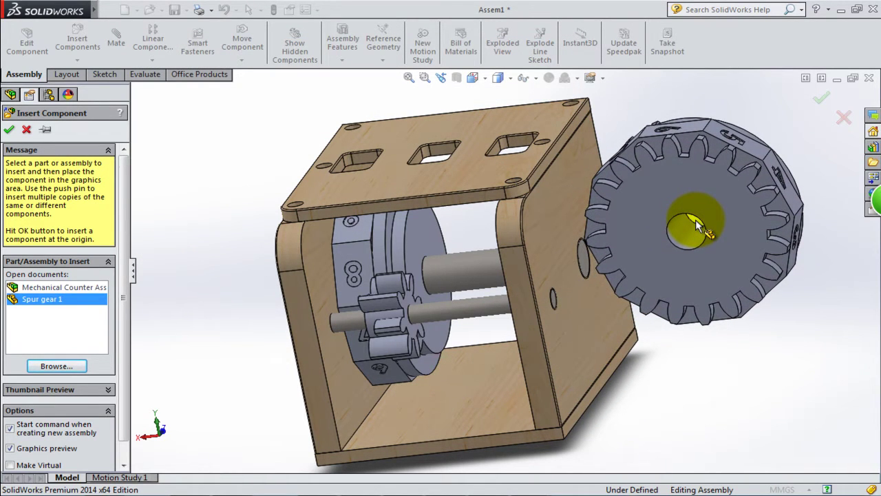
- Place Spur gear 1 and mate its bore concentric to the shaft with flipped alignment
left_click(705, 233)
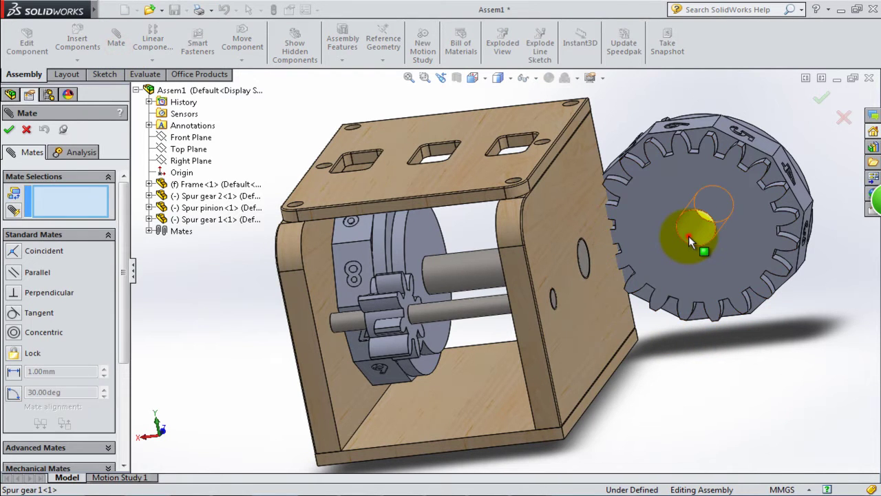
left_click(689, 236)
left_click(482, 273)
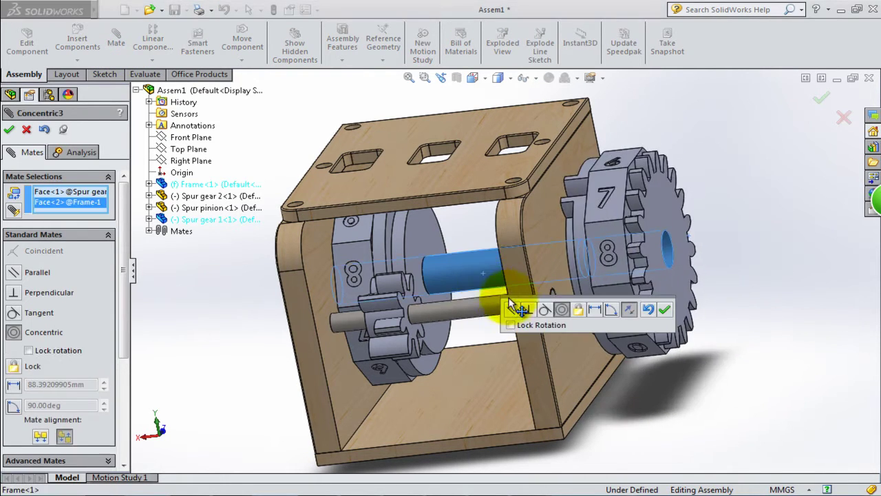
left_click(629, 313)
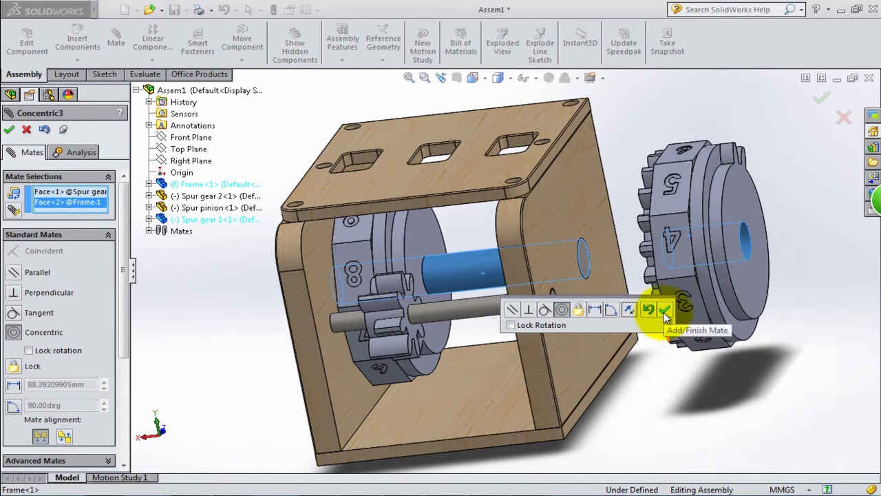
left_click(665, 316)
- Mate Spur gear 1's side face coincident with Spur gear 2's face
middle_click_drag(682, 358, 681, 315)
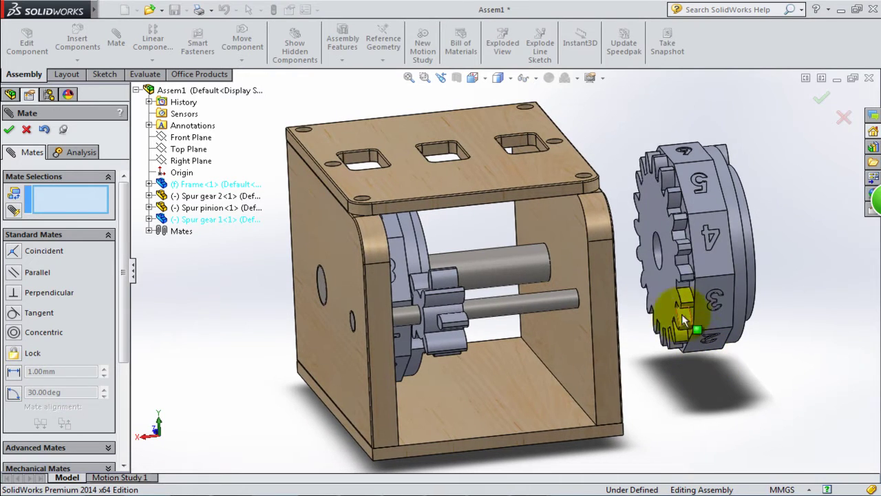
left_click(671, 298)
middle_click_drag(659, 344, 615, 363)
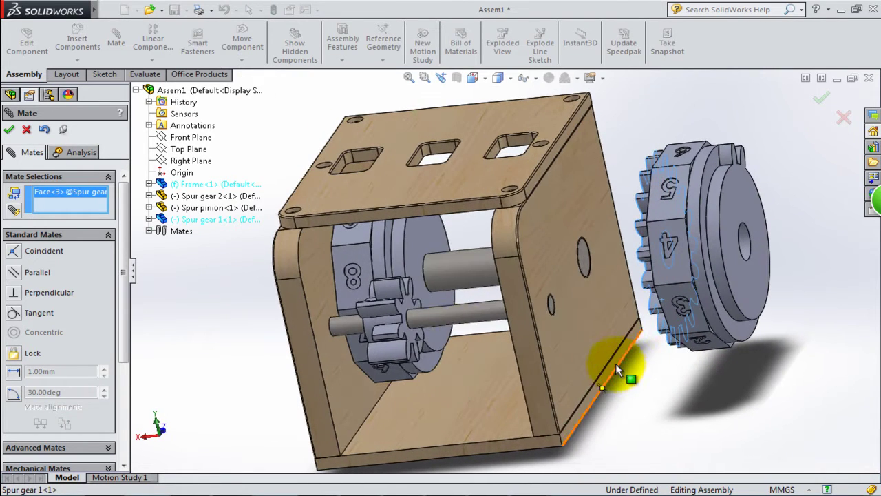
left_click(434, 303)
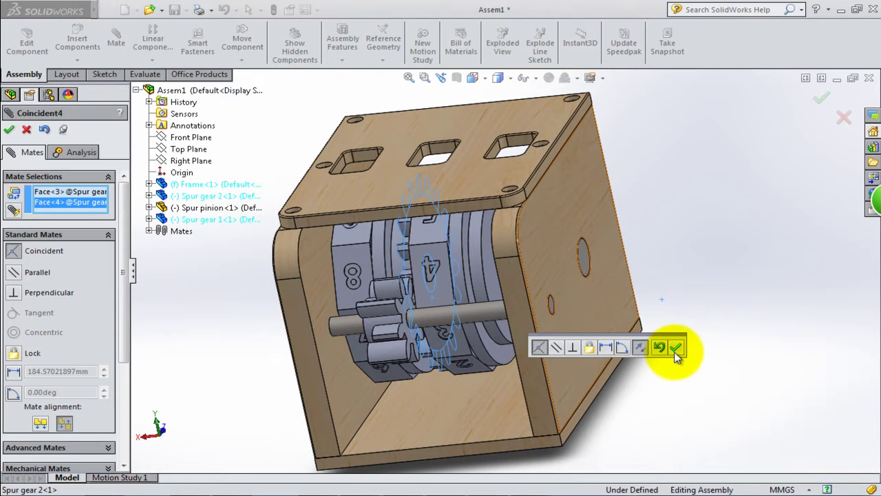
left_click(676, 350)
mouse_move(531, 344)
middle_mouse_down()
mouse_move(528, 331)
mouse_move(507, 344)
middle_mouse_up()
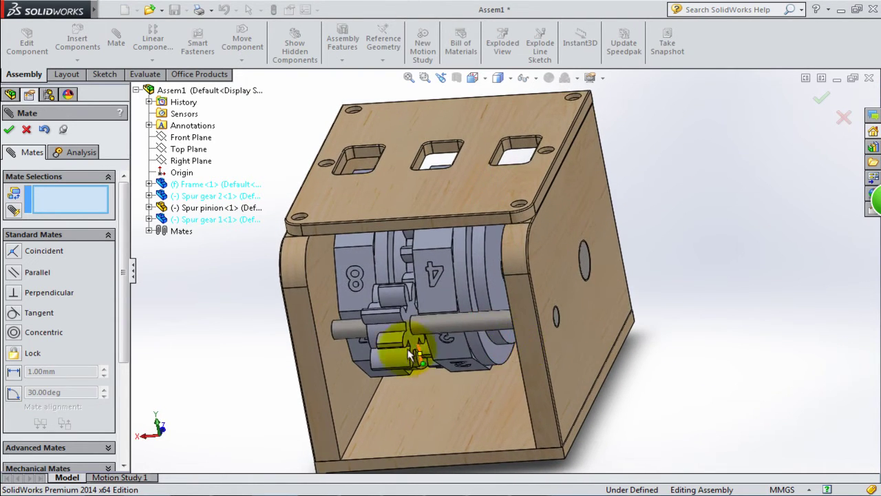
scroll(437, 301, "down", 3)
scroll(436, 302, "up", 3)
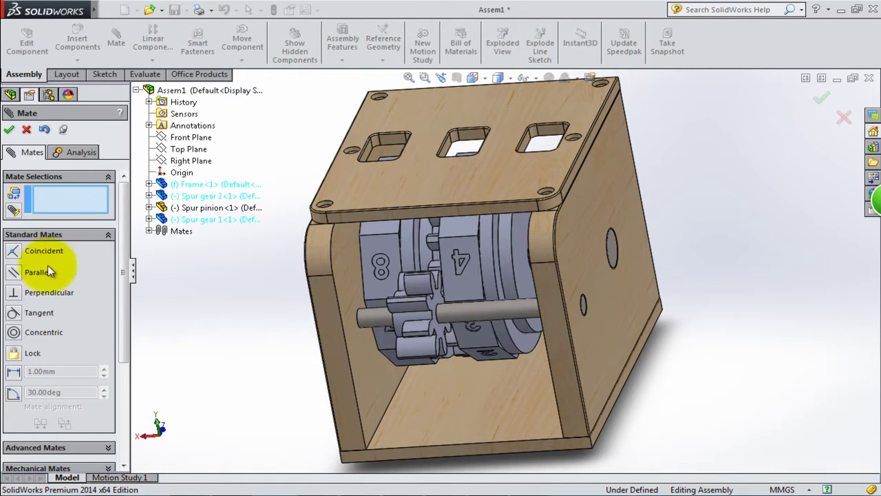
left_click(9, 131)
- Drag the gears to test that the digit wheels advance
mouse_move(227, 256)
middle_mouse_down()
mouse_move(234, 339)
mouse_move(226, 238)
middle_mouse_up()
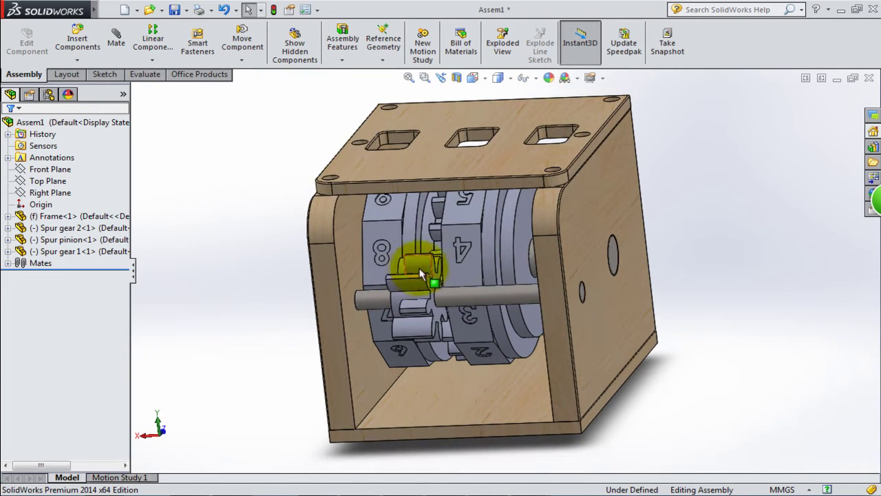
left_click_drag(473, 279, 485, 144)
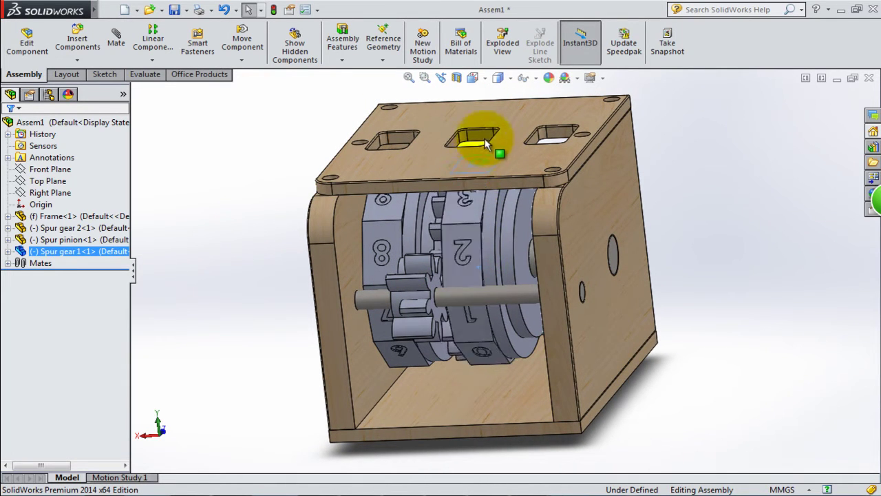
mouse_move(472, 256)
left_mouse_down()
mouse_move(472, 185)
mouse_move(491, 89)
left_mouse_up()
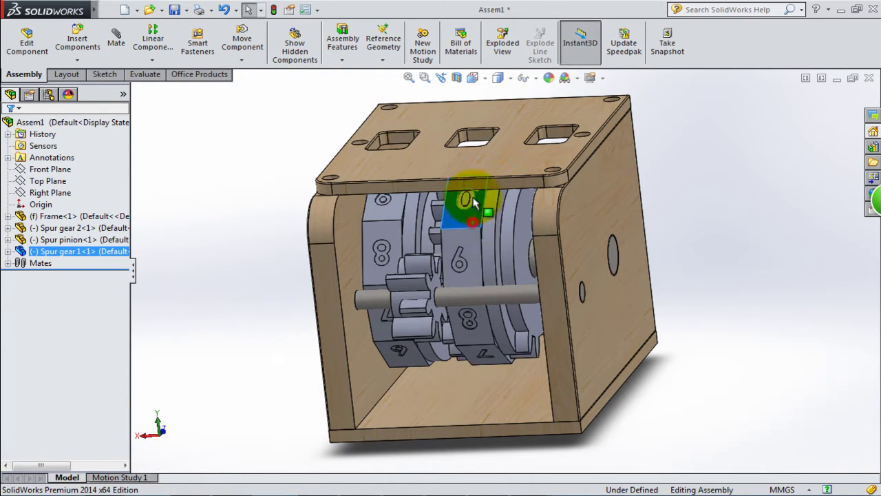
left_click_drag(472, 199, 481, 161)
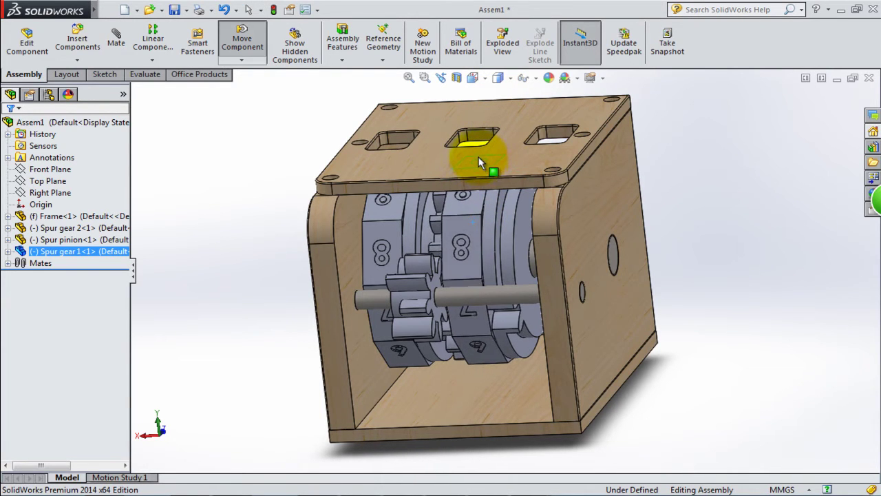
mouse_move(270, 199)
middle_mouse_down()
mouse_move(276, 287)
mouse_move(255, 346)
mouse_move(260, 181)
mouse_move(239, 174)
middle_mouse_up()
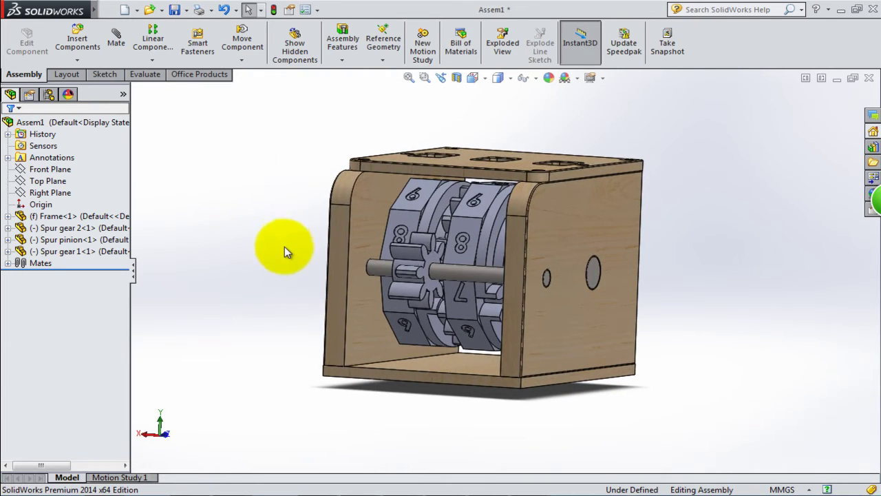
middle_click_drag(284, 247, 293, 264)
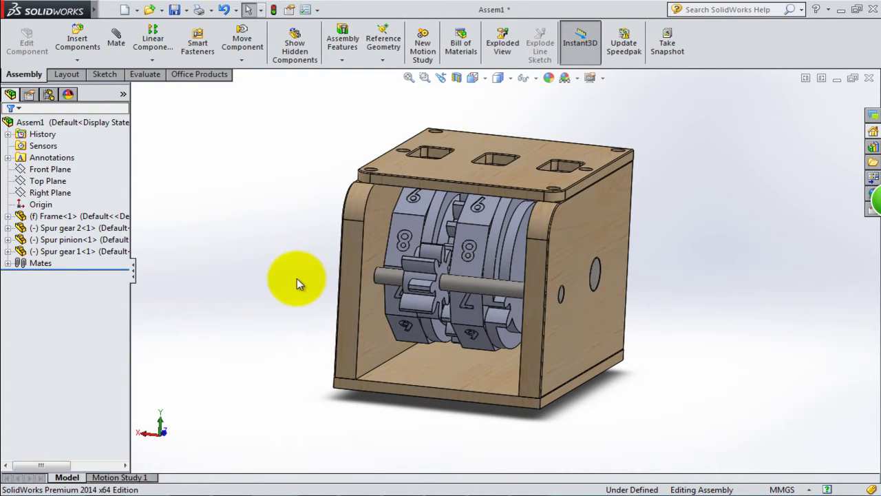
left_click(266, 236)
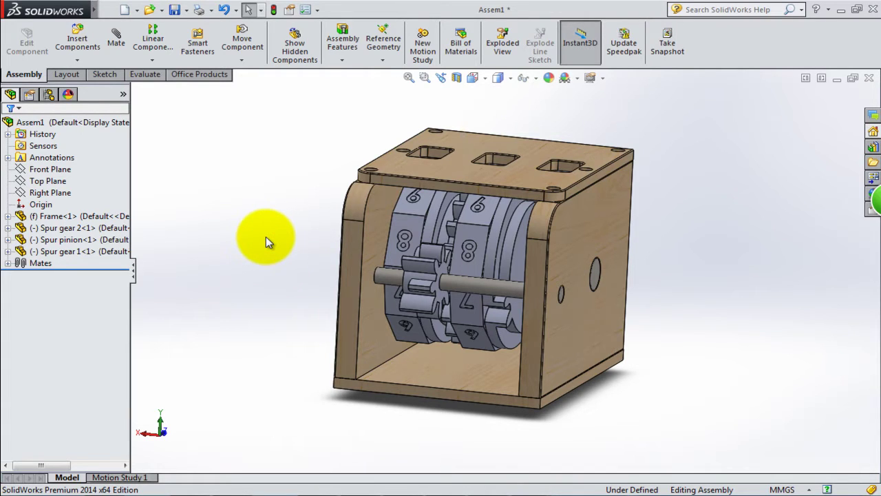
left_click(82, 61)
- Insert a second Spur pinion part and place it beside the frame
left_click(87, 74)
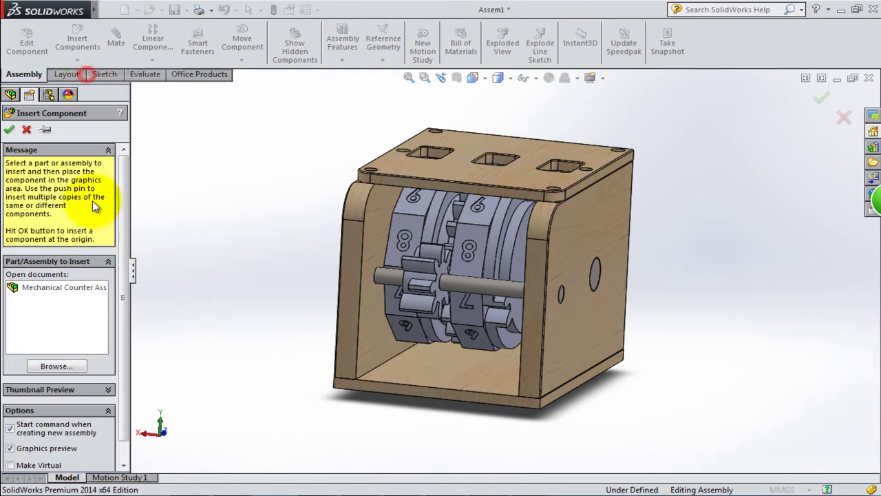
left_click(73, 366)
left_click(362, 212)
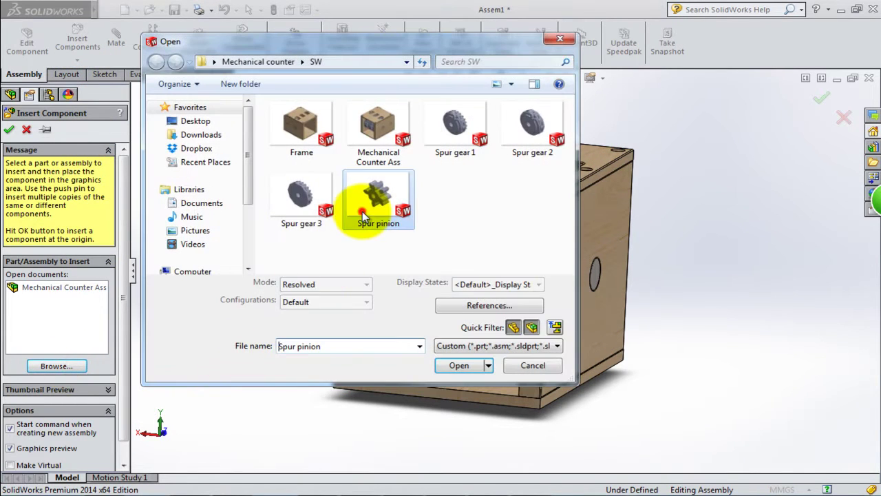
left_click(455, 364)
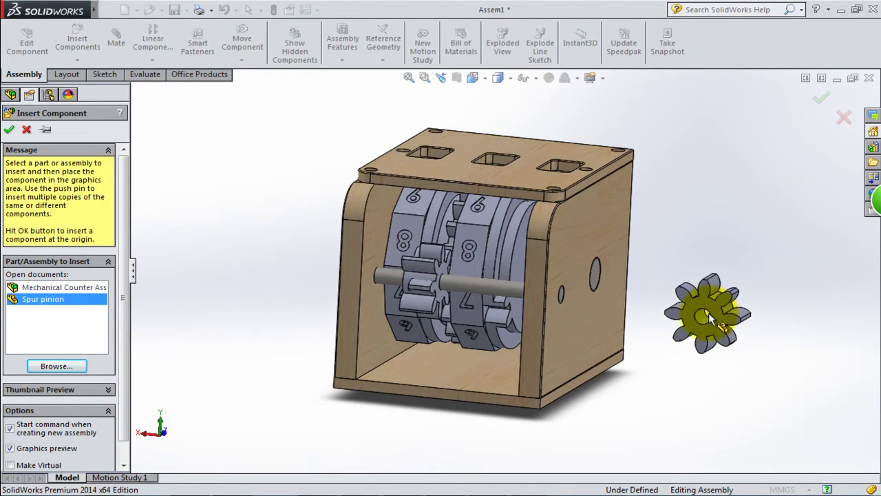
left_click(713, 307)
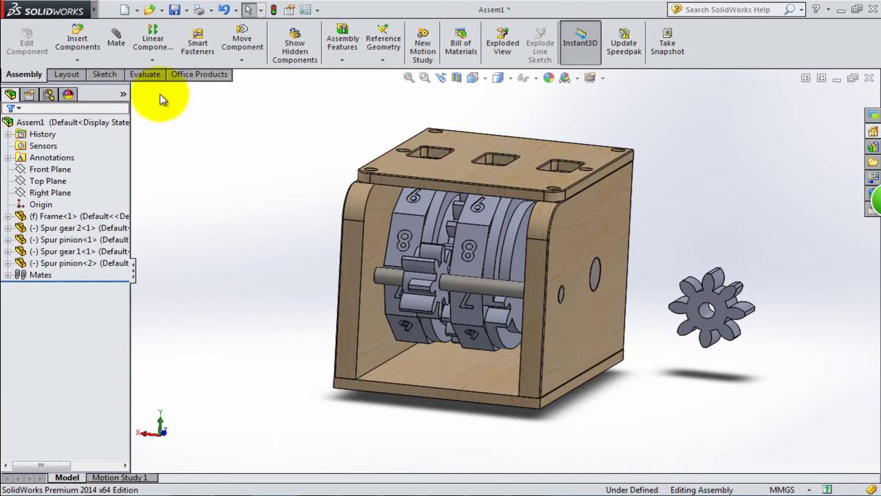
- Mate the second pinion's bore concentric with the shaft
scroll(696, 324, "down", 3)
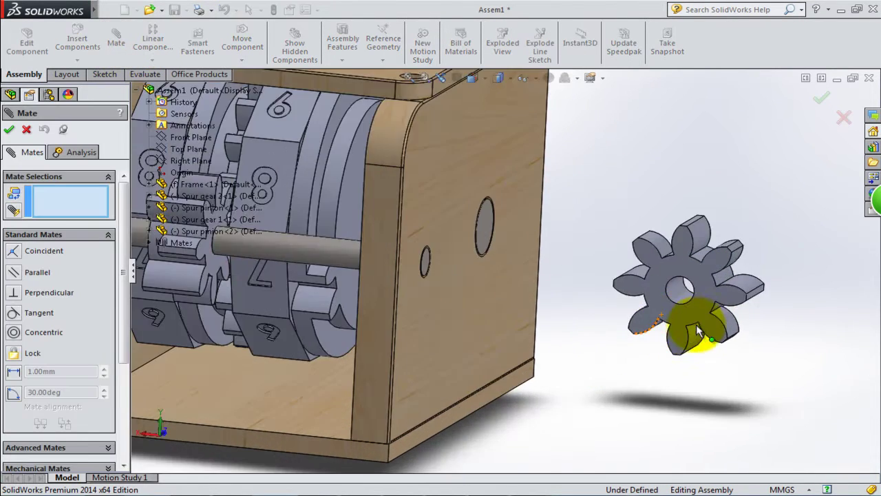
left_click(681, 305)
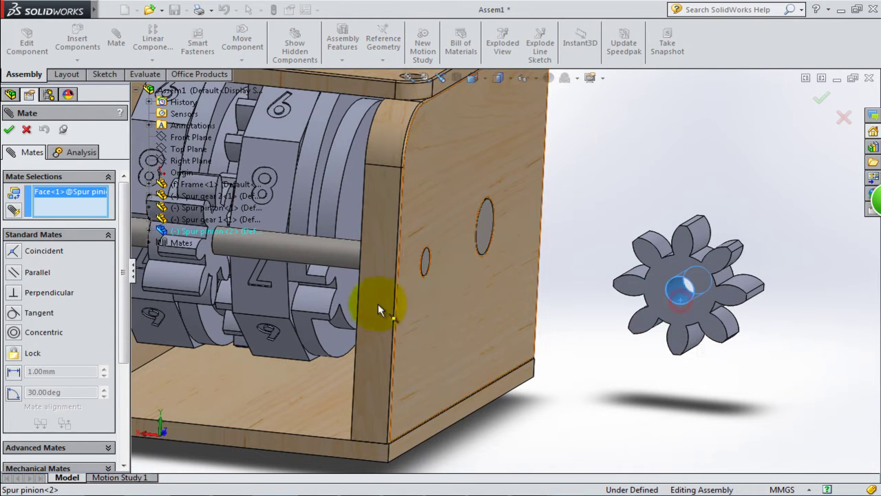
left_click(319, 249)
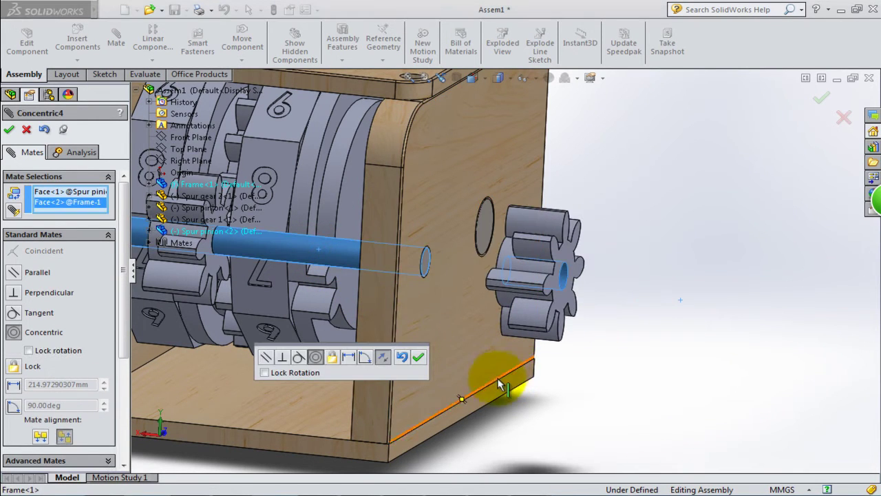
left_click(419, 357)
- Mate the pinion's side face coincident with Spur gear 1's face, then finish mating
mouse_move(571, 275)
middle_mouse_down()
mouse_move(632, 292)
mouse_move(605, 272)
mouse_move(574, 268)
mouse_move(569, 289)
mouse_move(620, 344)
mouse_move(575, 346)
middle_mouse_up()
left_click(573, 266)
scroll(404, 267, "down", 3)
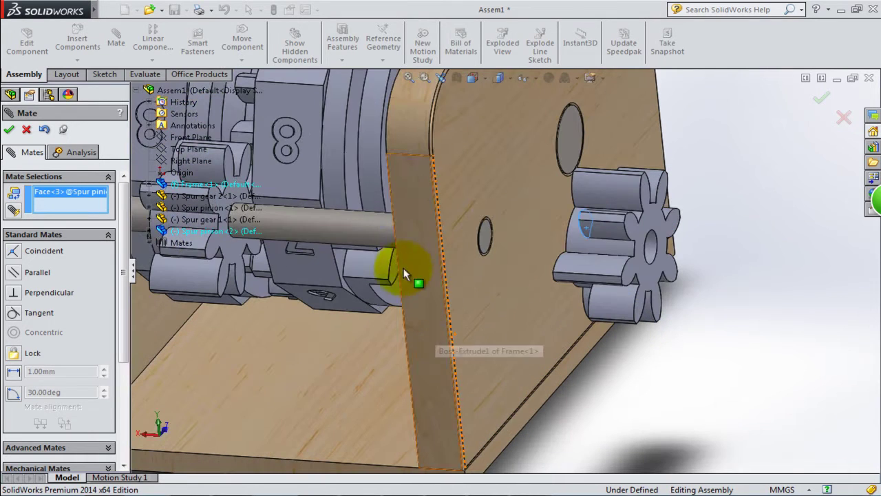
left_click(351, 198)
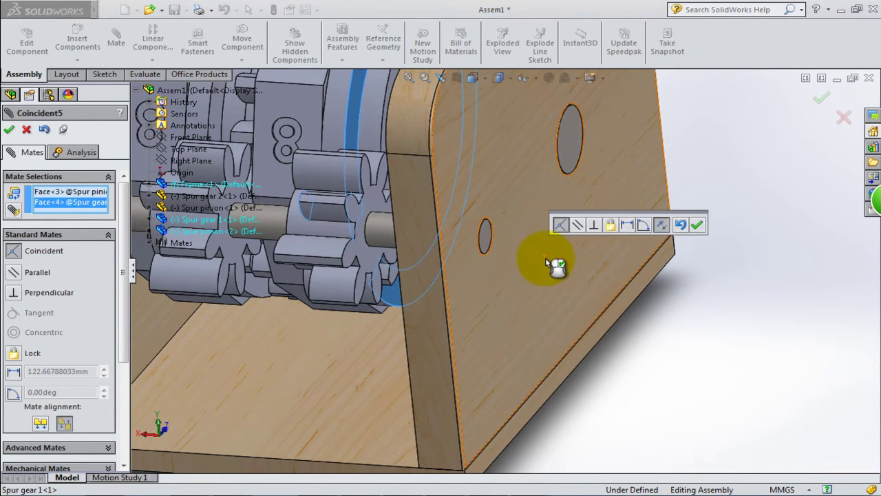
left_click(699, 226)
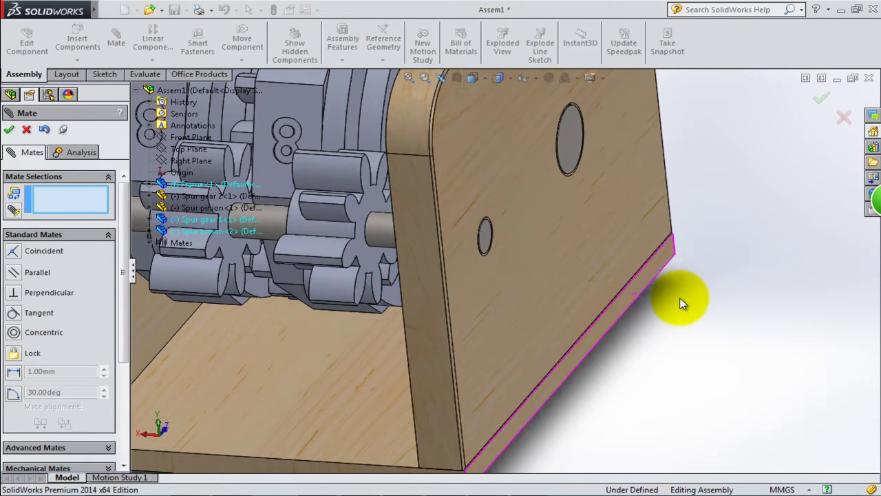
mouse_move(682, 299)
middle_mouse_down()
mouse_move(685, 262)
mouse_move(690, 288)
mouse_move(629, 295)
middle_mouse_up()
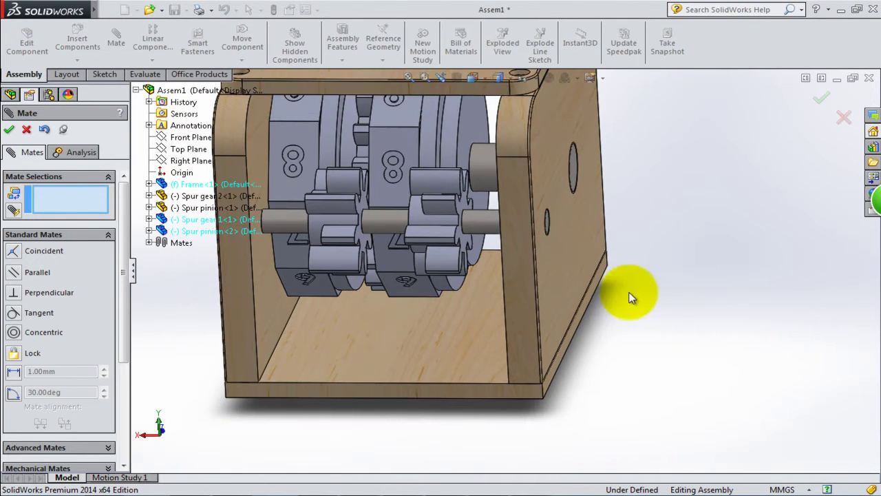
left_click(8, 129)
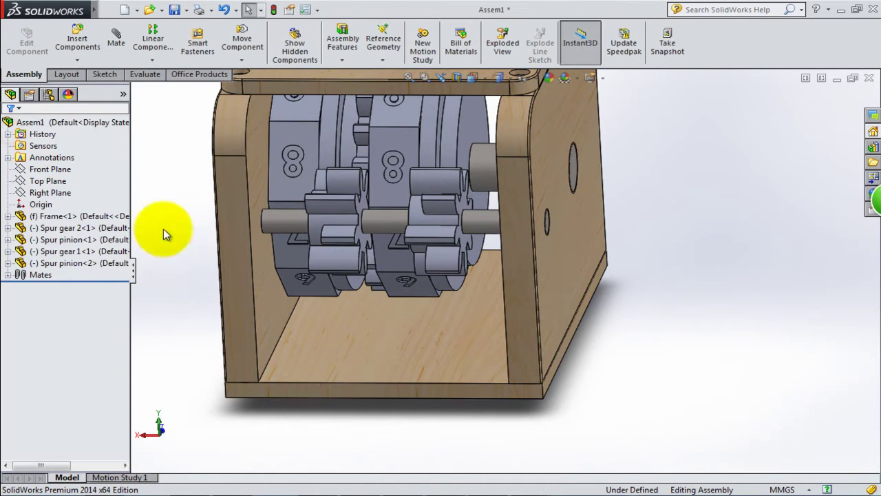
- Insert the Spur gear 3 part and place it beside the frame
left_click(78, 61)
left_click(83, 72)
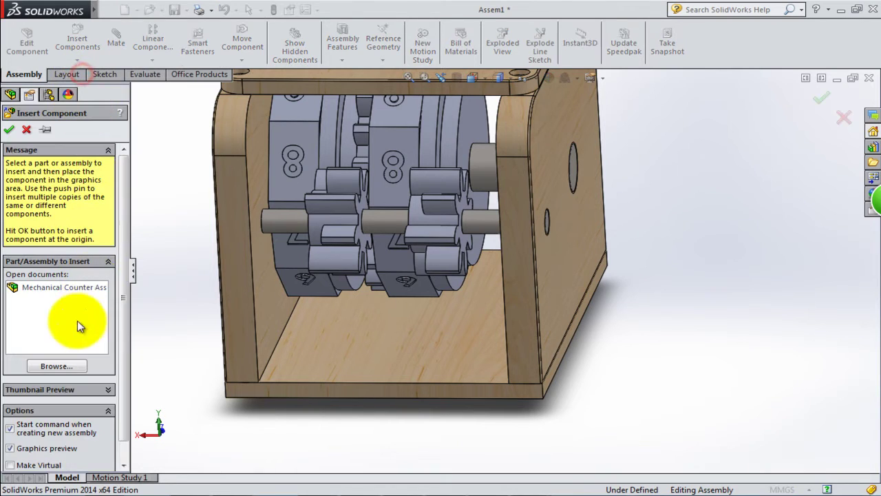
left_click(74, 367)
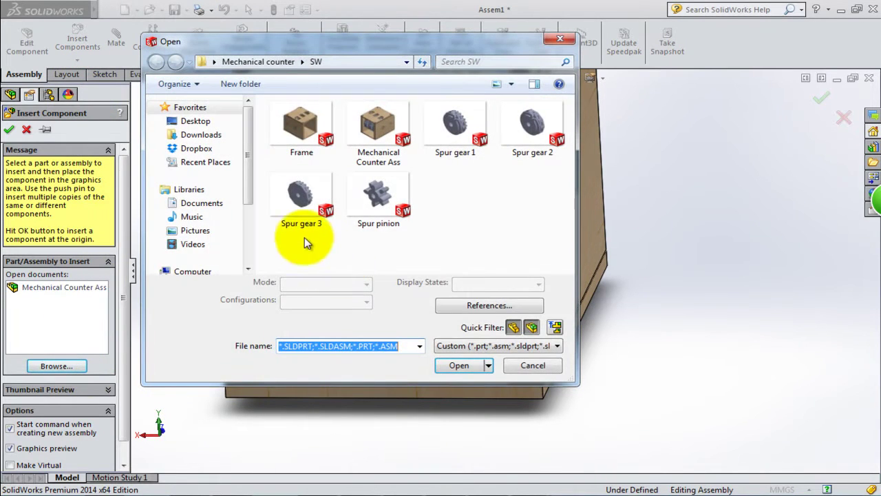
left_click(300, 218)
left_click(441, 367)
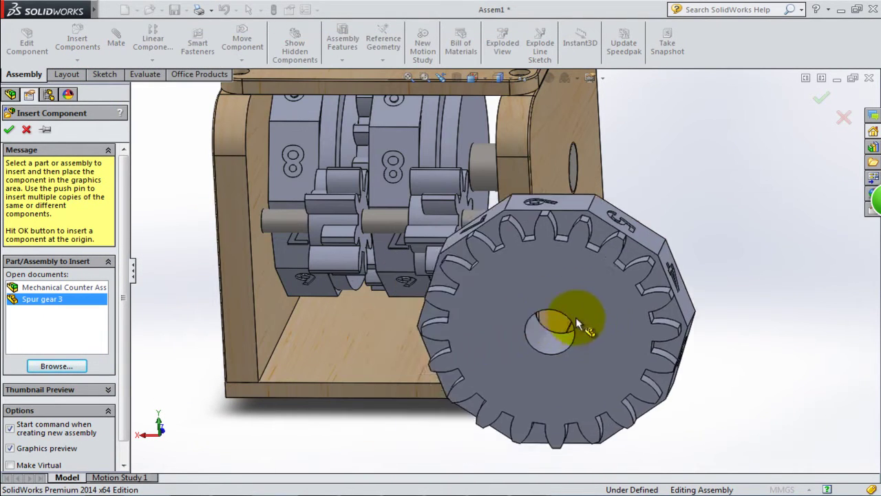
left_click(722, 274)
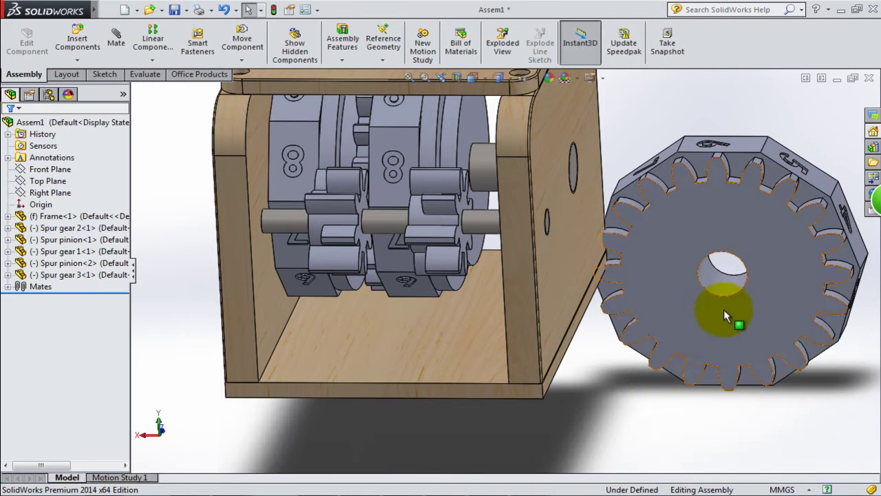
- Mate Spur gear 3's bore concentric with the frame's shaft
left_click_drag(728, 285, 486, 169)
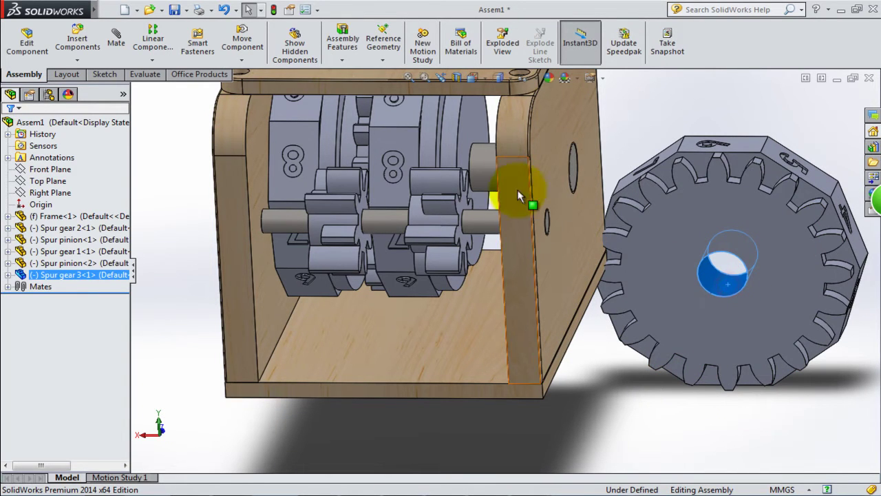
left_click(486, 169)
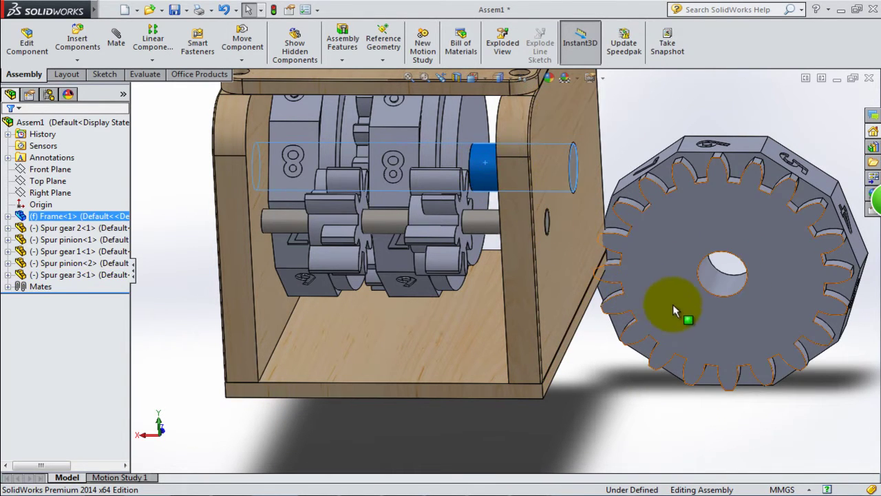
left_click(116, 40)
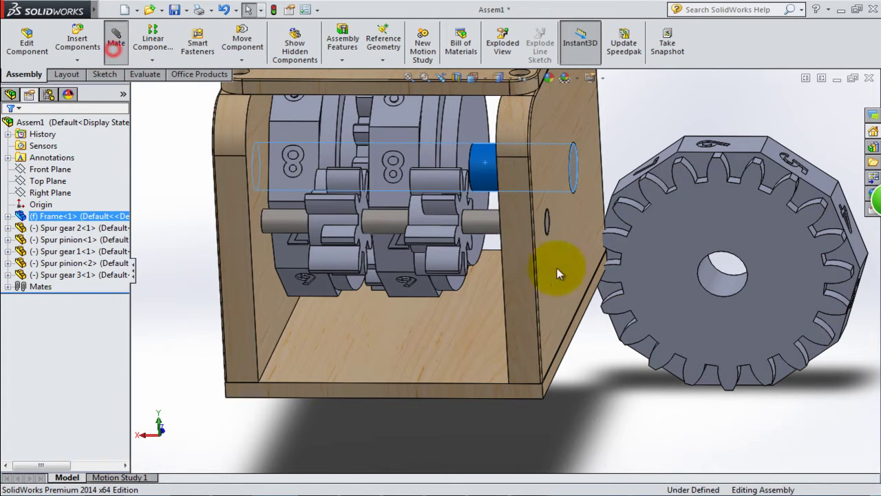
left_click(712, 282)
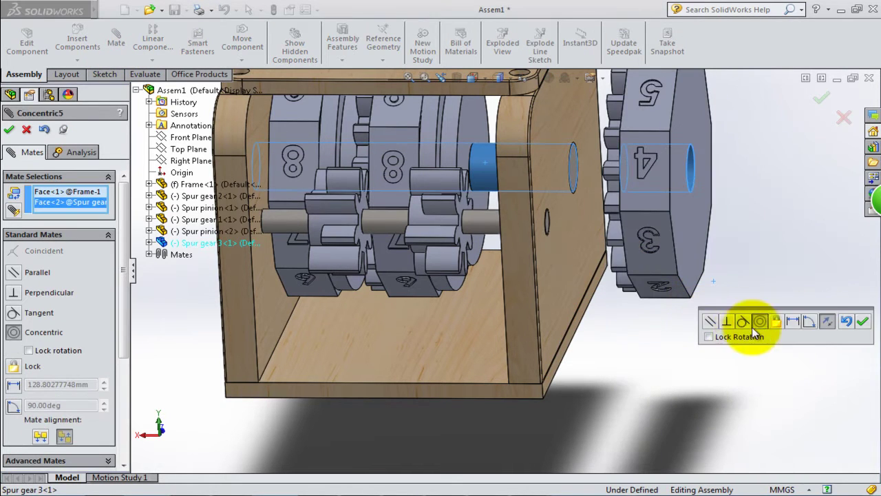
left_click(863, 324)
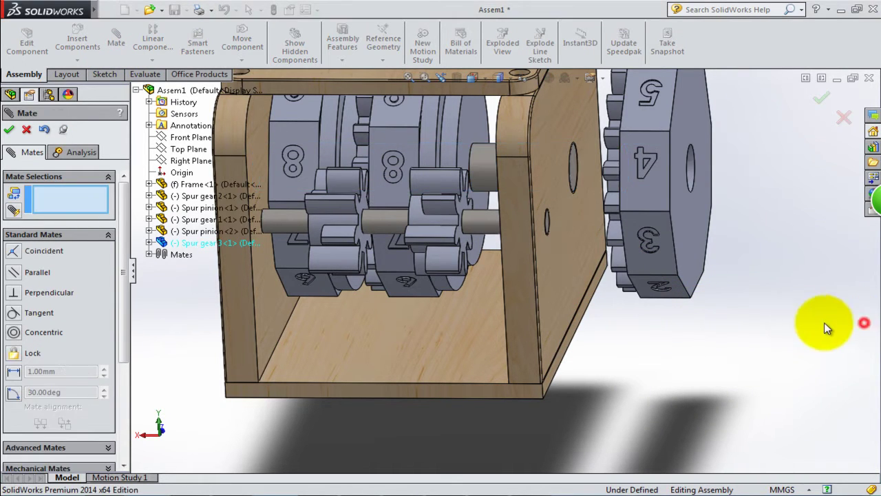
- Mate Spur gear 3's side face coincident with the frame's inner wall
left_click(696, 252)
middle_click_drag(718, 305, 639, 311)
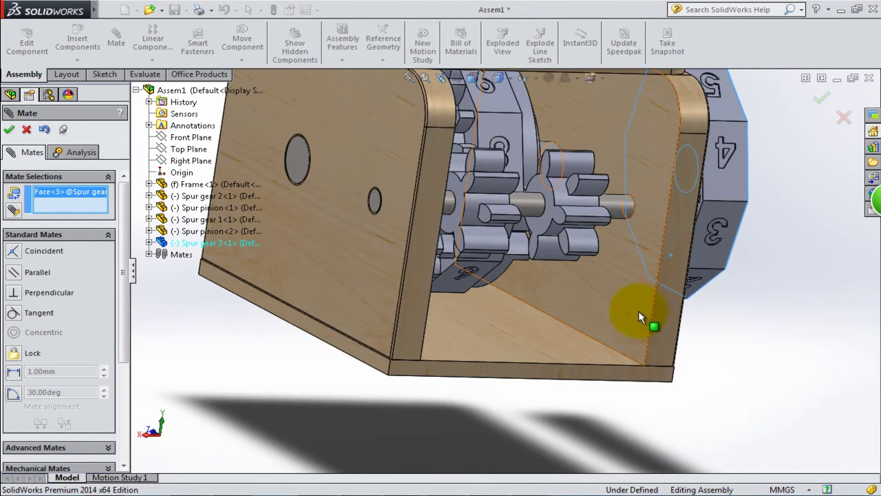
left_click(633, 304)
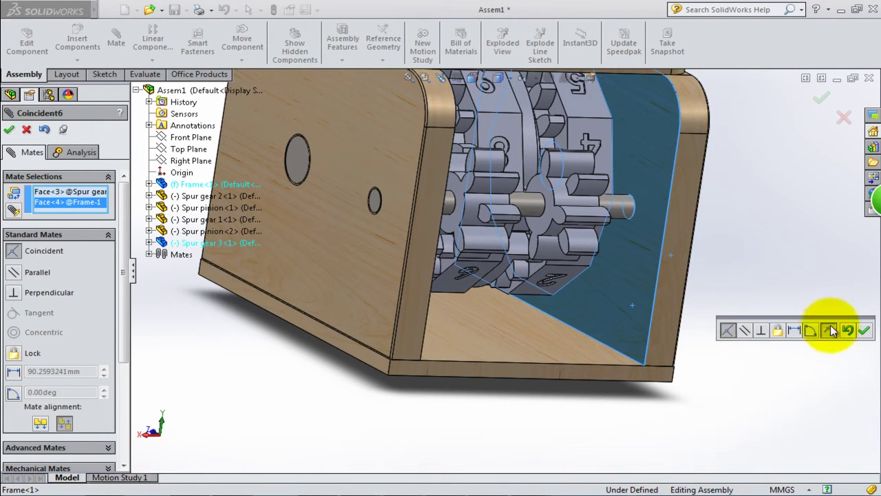
left_click(865, 331)
- Drag the right digit wheels to new positions to test rotation, then close the Mate tool
middle_click_drag(791, 309, 717, 305)
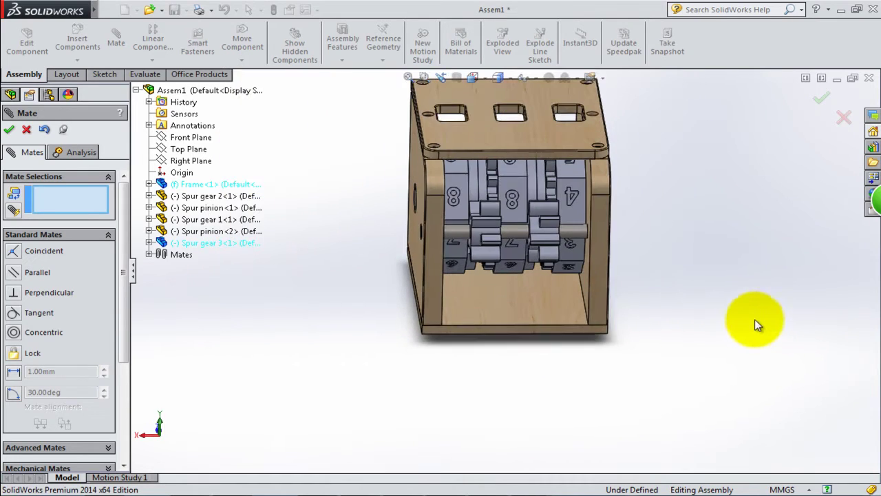
scroll(639, 236, "down", 2)
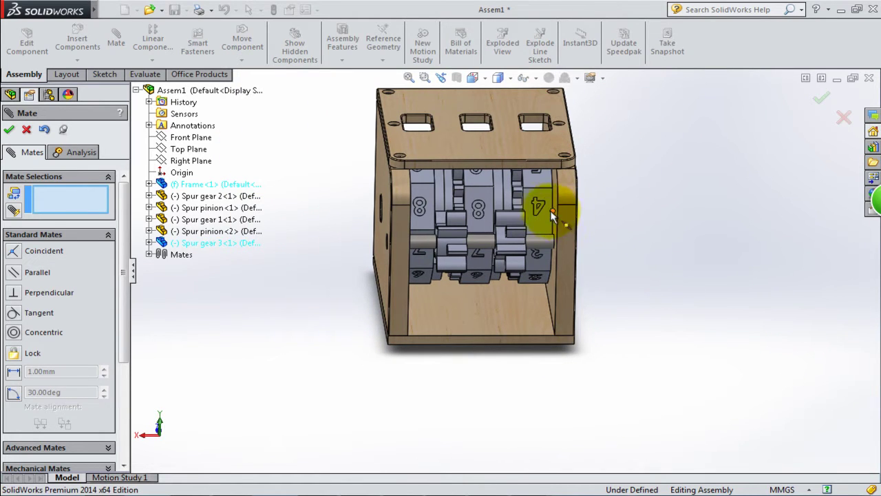
mouse_move(544, 203)
left_mouse_down()
mouse_move(558, 299)
mouse_move(551, 367)
left_mouse_up()
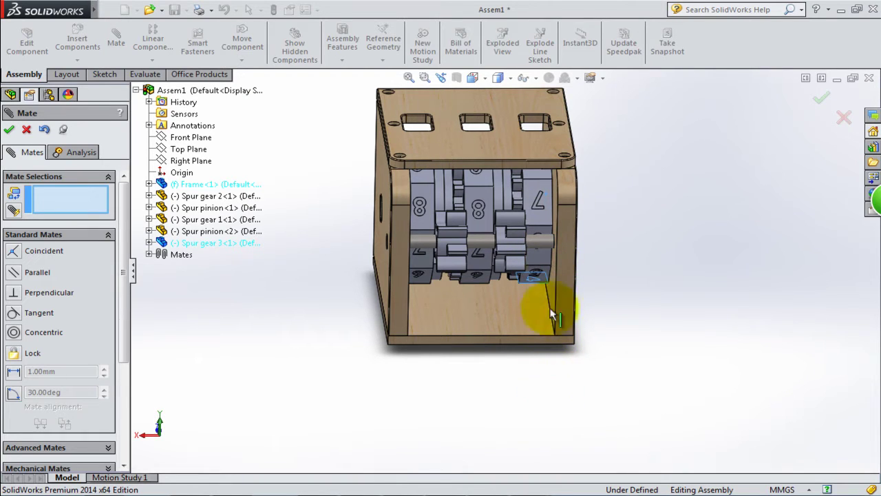
left_click_drag(541, 193, 549, 230)
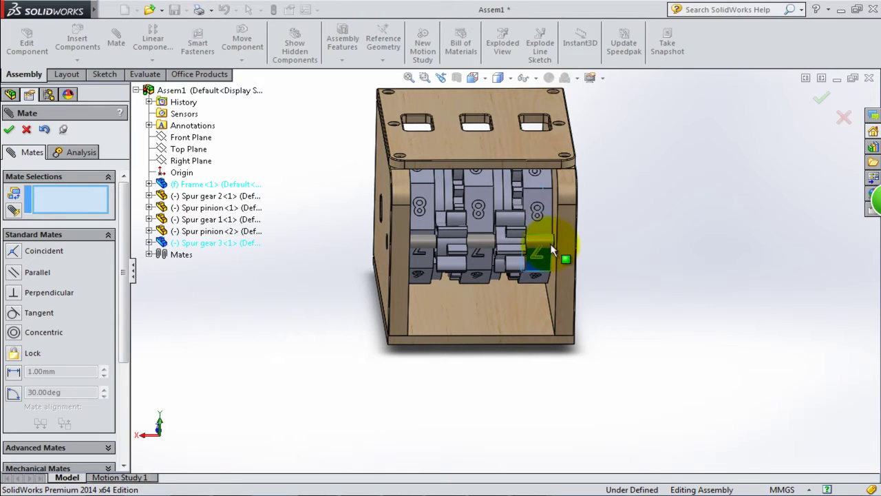
scroll(613, 153, "down", 3)
scroll(600, 222, "up", 4)
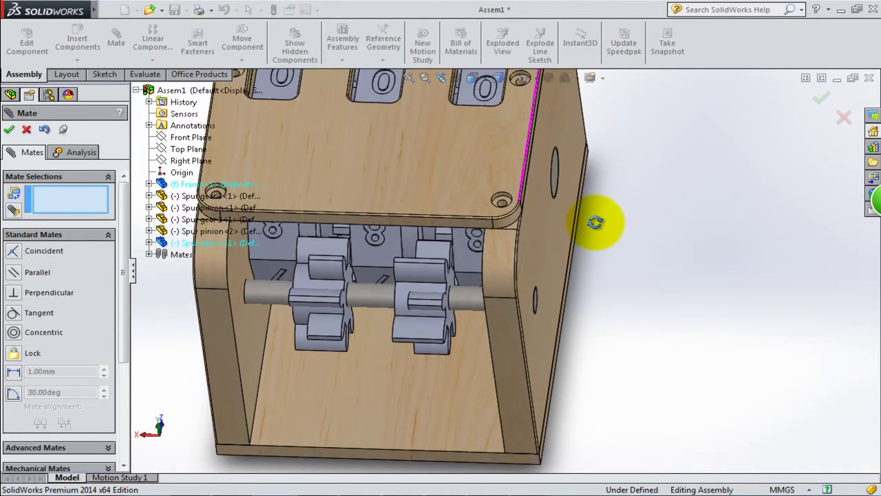
mouse_move(592, 230)
middle_mouse_down()
mouse_move(599, 154)
mouse_move(622, 142)
middle_mouse_up()
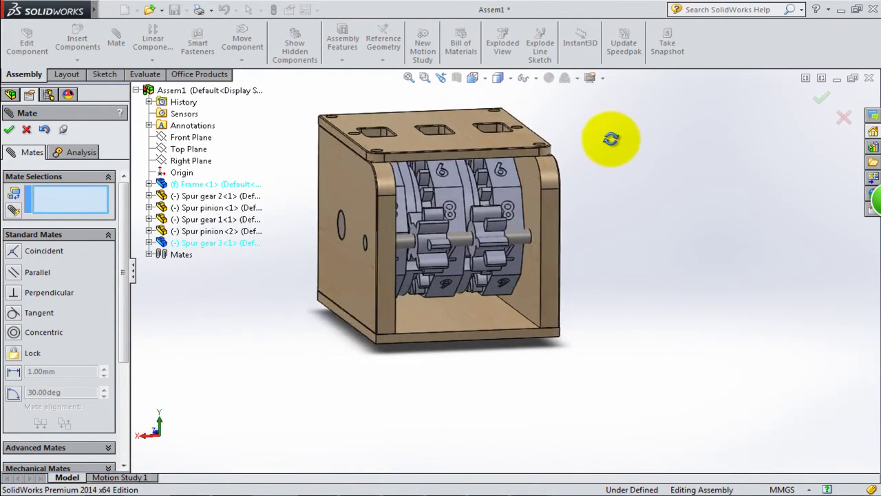
left_click(10, 129)
scroll(502, 276, "down", 5)
scroll(501, 247, "down", 3)
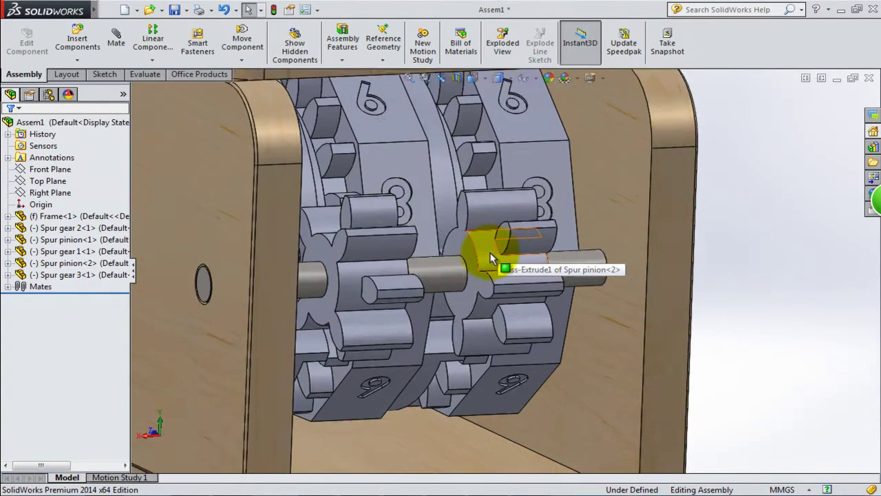
scroll(484, 251, "down", 3)
mouse_move(482, 278)
middle_mouse_down()
mouse_move(495, 285)
mouse_move(492, 272)
mouse_move(516, 303)
mouse_move(506, 304)
mouse_move(510, 294)
middle_mouse_up()
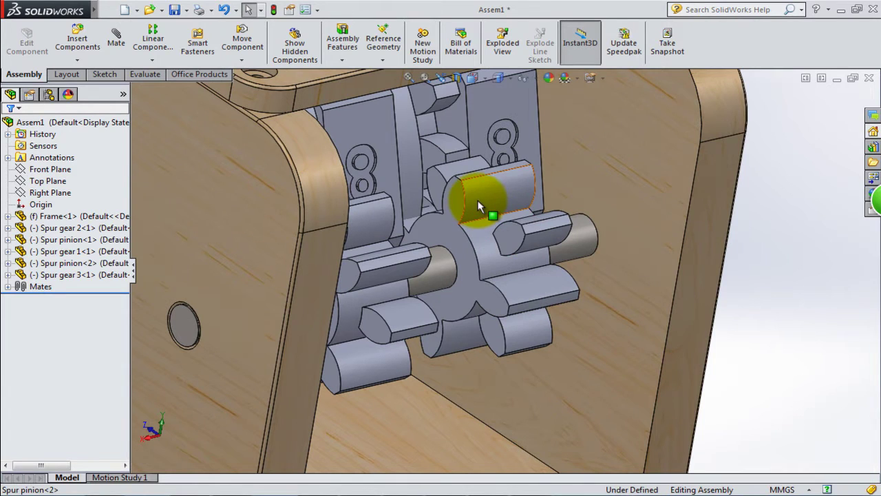
left_click_drag(477, 200, 461, 164)
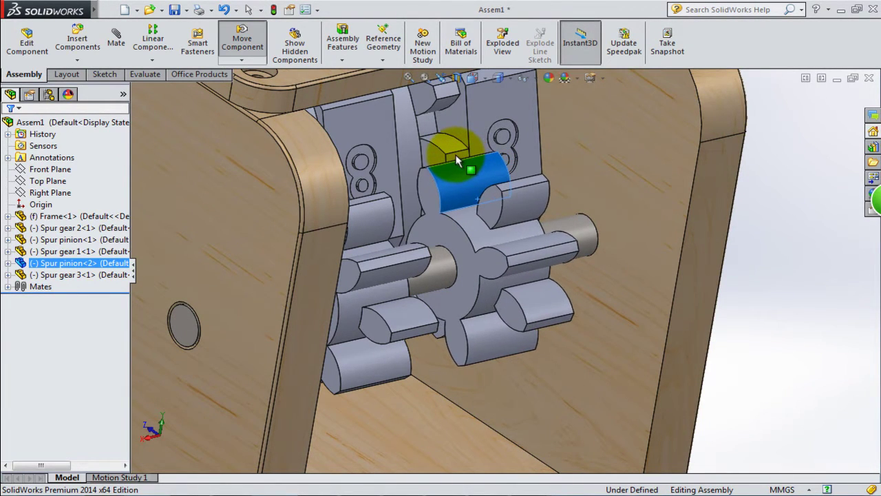
left_click(768, 298)
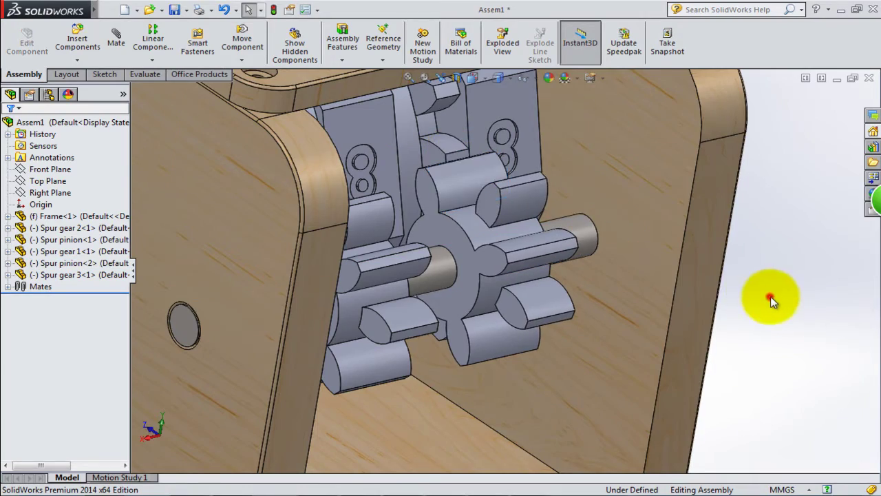
mouse_move(767, 299)
middle_mouse_down()
mouse_move(737, 309)
mouse_move(716, 240)
middle_mouse_up()
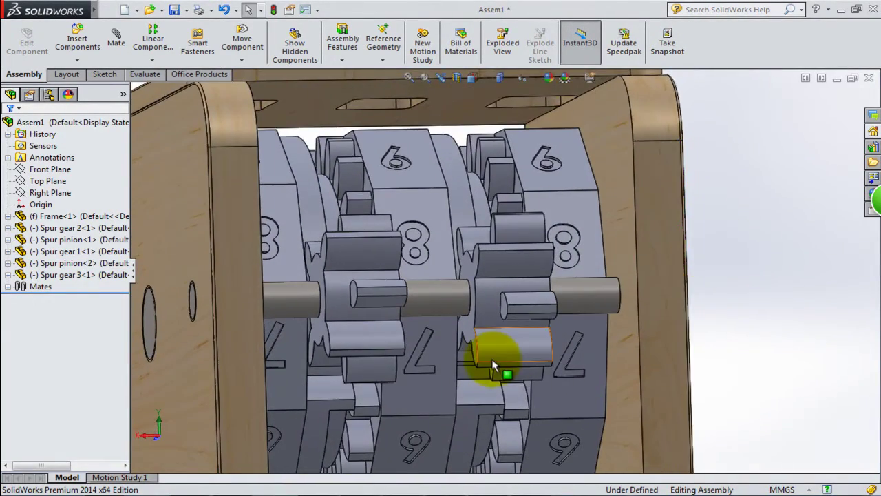
scroll(492, 365, "up", 1)
scroll(490, 364, "up", 3)
scroll(496, 362, "up", 2)
mouse_move(500, 360)
middle_mouse_down()
mouse_move(471, 388)
mouse_move(466, 409)
mouse_move(479, 390)
middle_mouse_up()
scroll(491, 297, "down", 4)
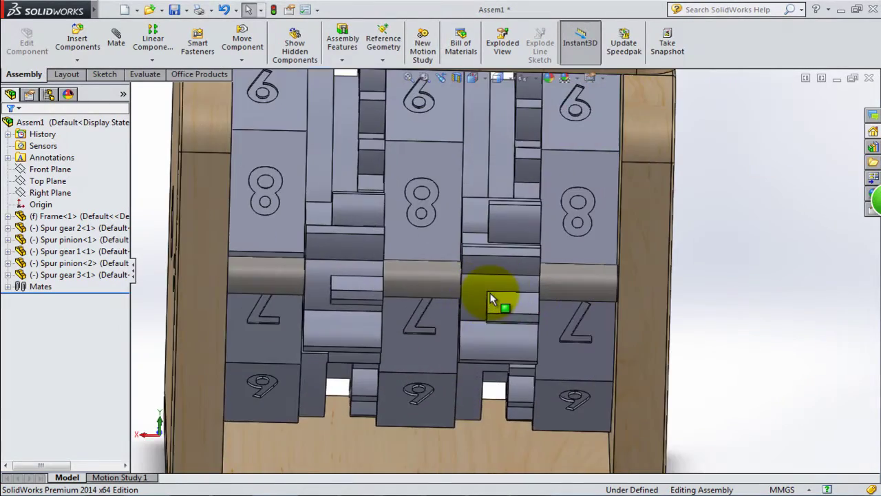
scroll(492, 299, "up", 1)
scroll(492, 299, "up", 2)
scroll(491, 296, "up", 2)
middle_click_drag(491, 291, 527, 255)
scroll(531, 295, "down", 3)
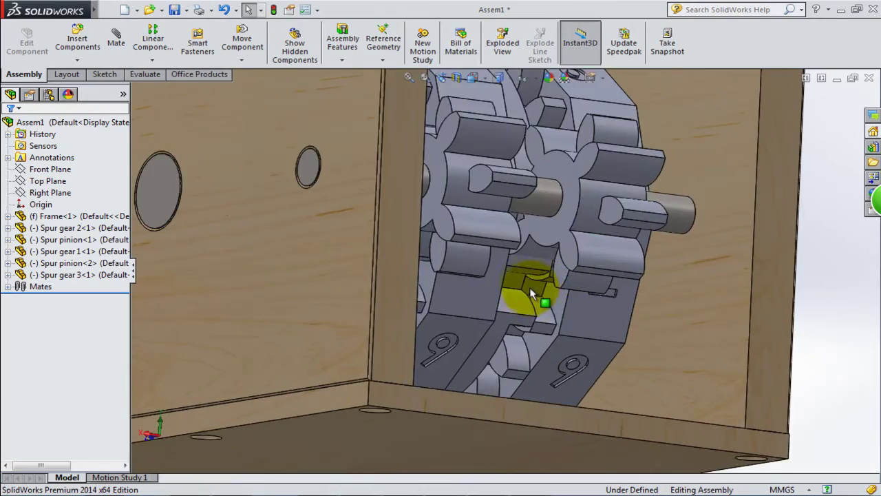
mouse_move(530, 294)
middle_mouse_down()
mouse_move(507, 232)
mouse_move(528, 267)
mouse_move(506, 252)
mouse_move(499, 258)
middle_mouse_up()
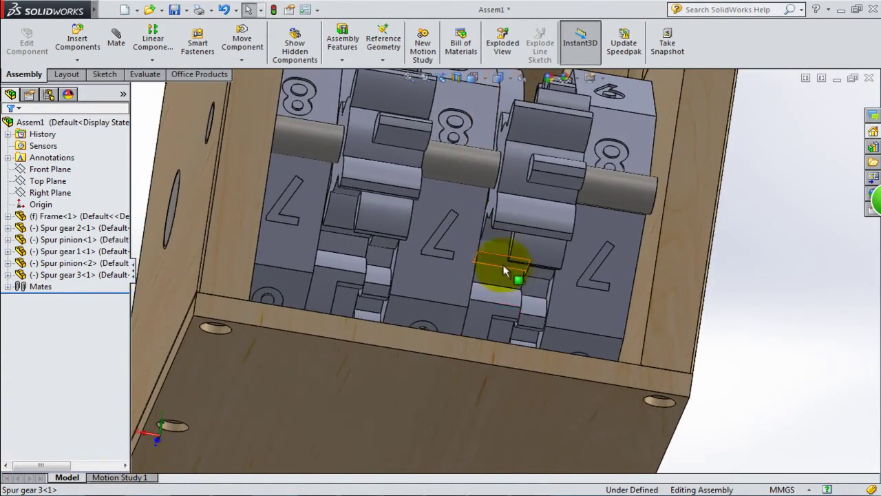
scroll(699, 306, "up", 5)
mouse_move(699, 305)
middle_mouse_down()
mouse_move(693, 349)
mouse_move(707, 390)
middle_mouse_up()
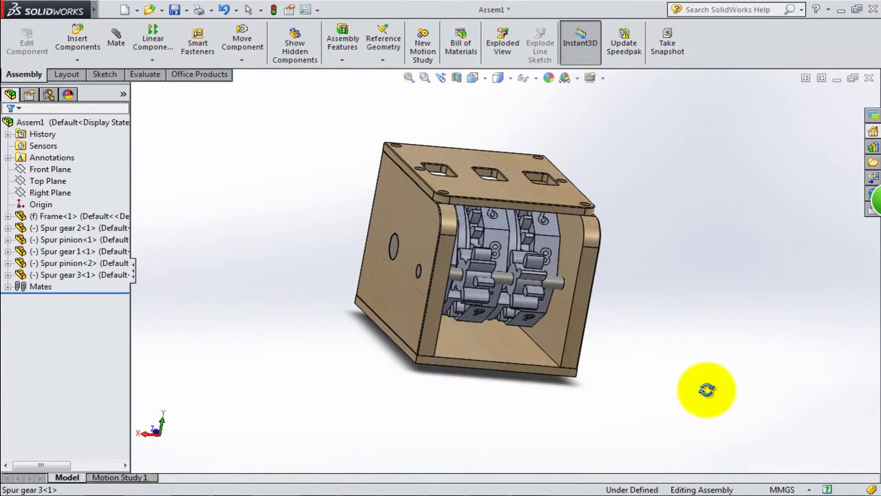
- Hide the Frame component and switch to the Right view
right_click(558, 330)
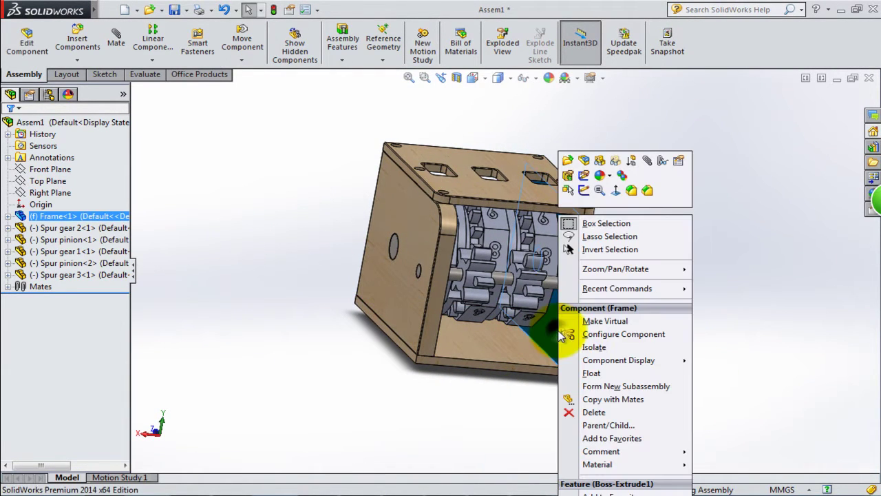
left_click(614, 161)
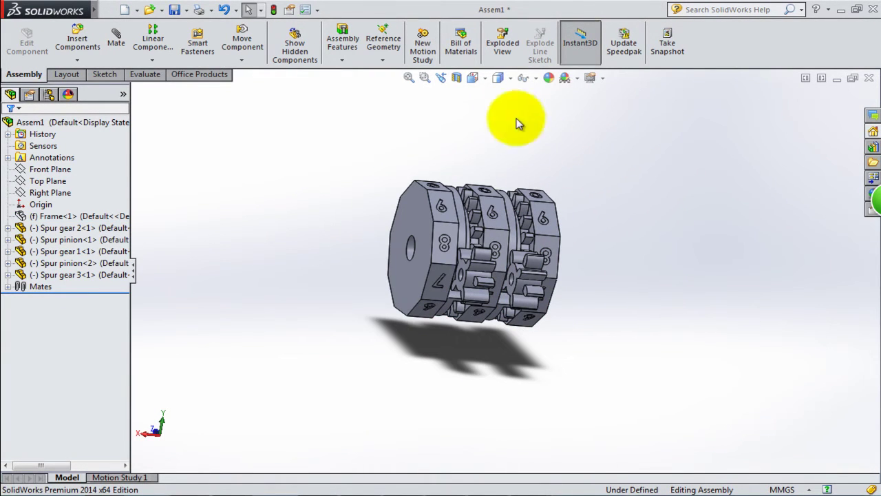
left_click(472, 77)
key("space")
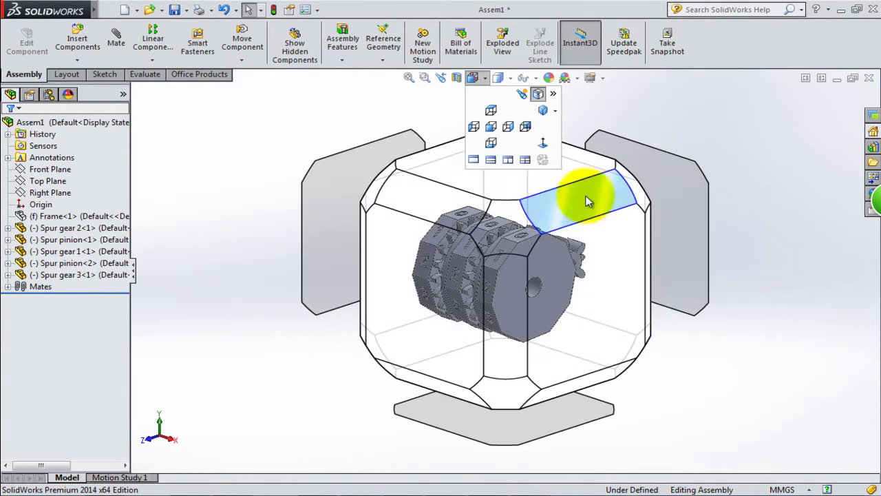
key("ctrl+4")
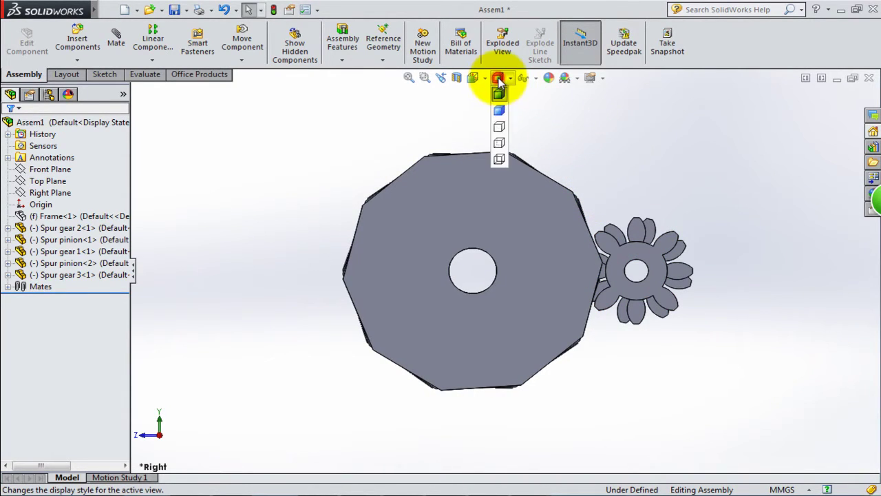
- Try Hidden Lines Visible display, then return the gears to Shaded display
left_click(499, 143)
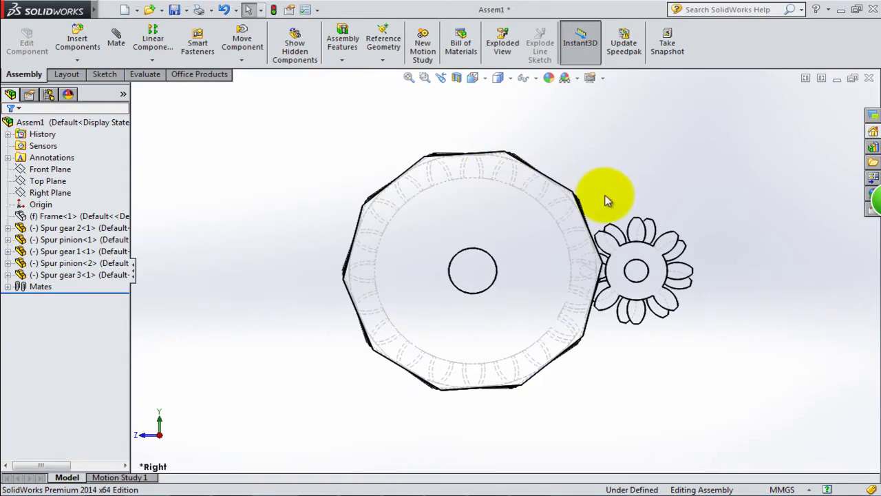
mouse_move(606, 200)
middle_mouse_down()
mouse_move(601, 258)
mouse_move(592, 257)
mouse_move(614, 217)
middle_mouse_up()
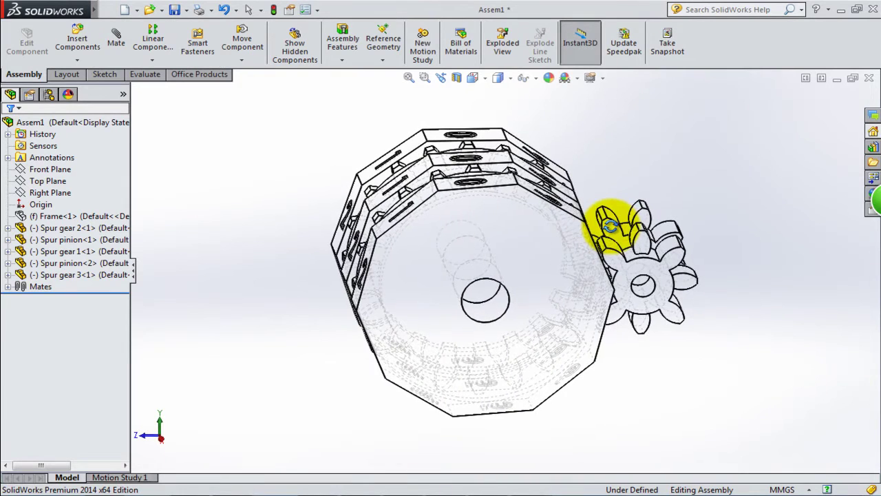
left_click(498, 79)
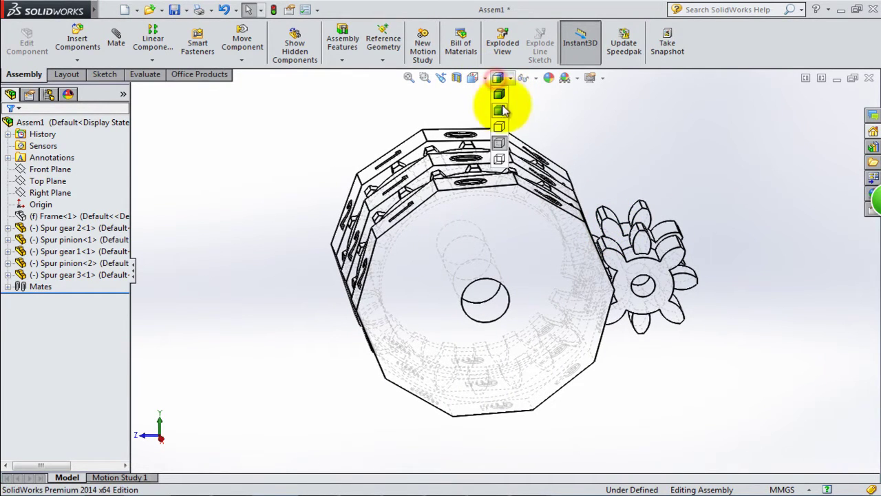
left_click(500, 96)
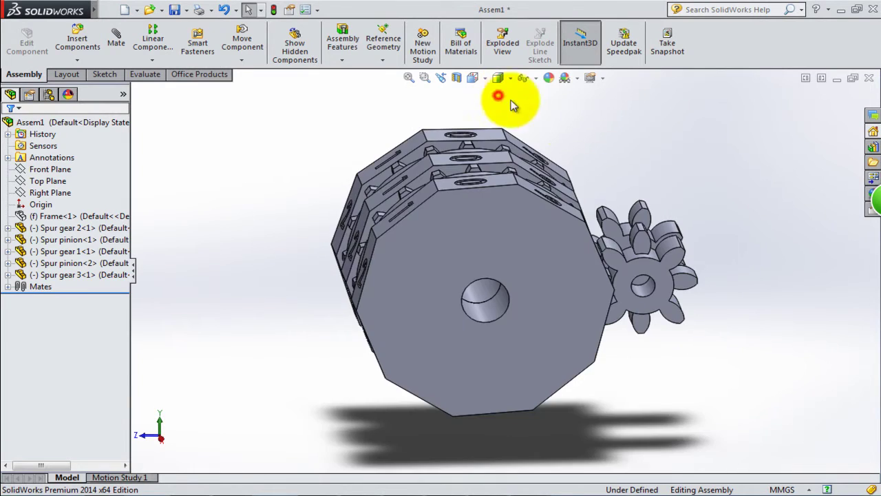
mouse_move(511, 100)
middle_mouse_down()
mouse_move(565, 122)
mouse_move(546, 143)
mouse_move(555, 138)
mouse_move(542, 133)
middle_mouse_up()
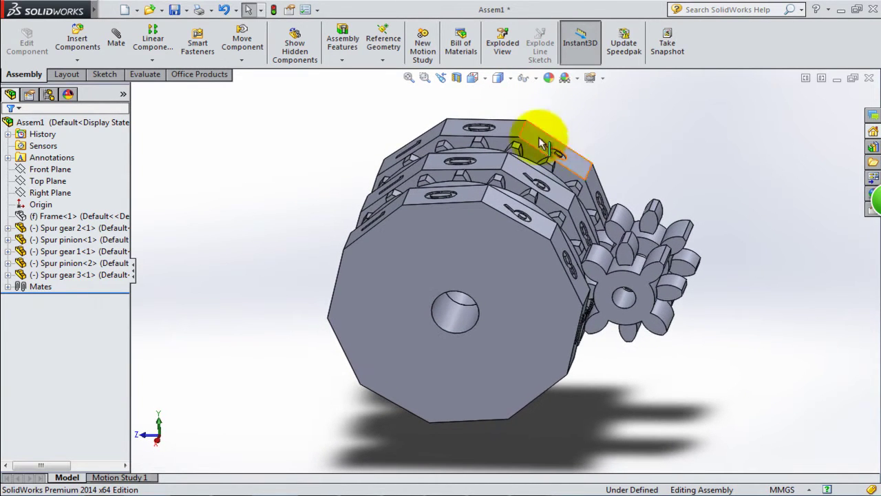
left_click(287, 195)
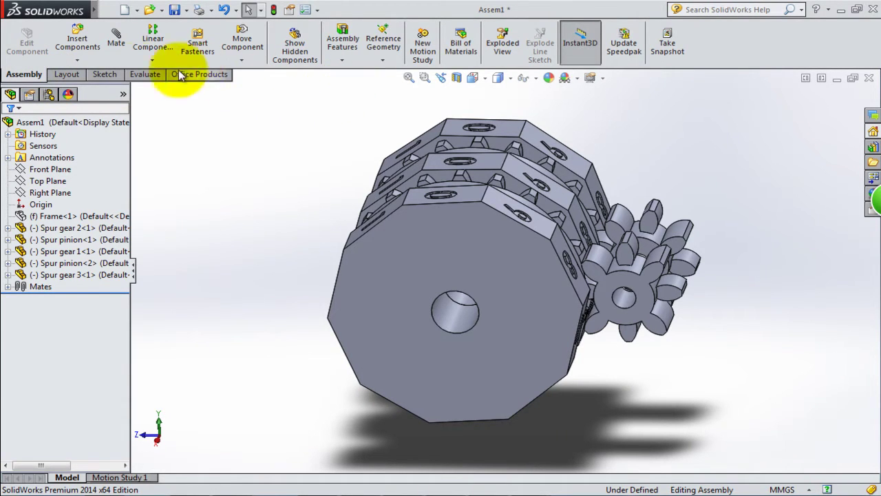
- Calculate Interference Detection on the gears, review Interference1–3, and close the check
left_click(138, 75)
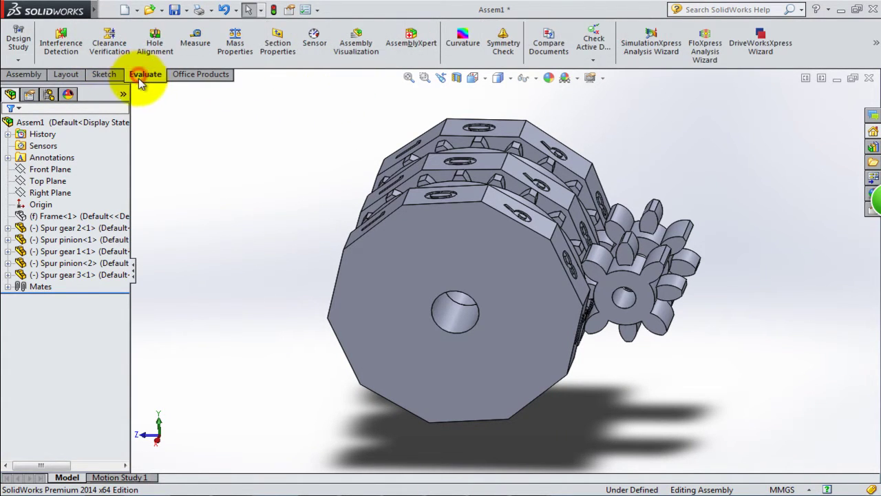
left_click(60, 41)
left_click(67, 207)
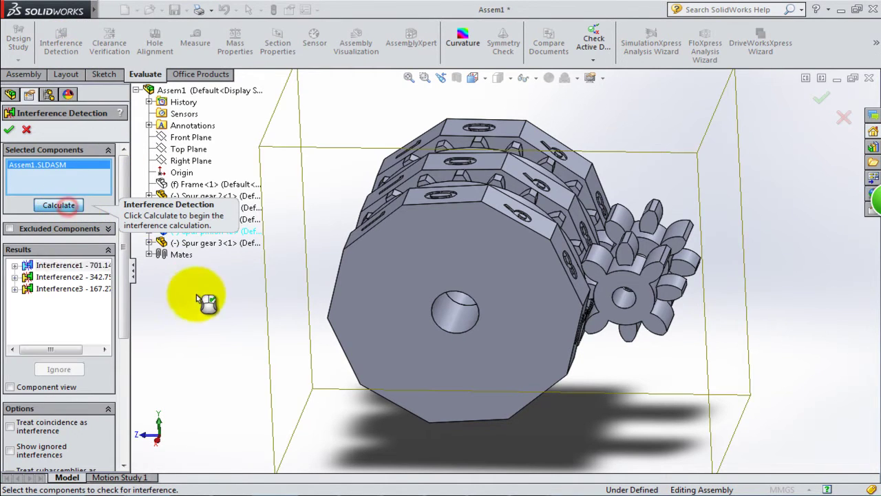
mouse_move(214, 312)
middle_mouse_down()
mouse_move(202, 314)
mouse_move(416, 354)
mouse_move(640, 374)
mouse_move(620, 393)
mouse_move(600, 390)
mouse_move(571, 325)
mouse_move(551, 319)
mouse_move(600, 351)
mouse_move(634, 403)
mouse_move(630, 368)
mouse_move(626, 380)
mouse_move(641, 396)
mouse_move(637, 385)
mouse_move(610, 398)
mouse_move(615, 374)
middle_mouse_up()
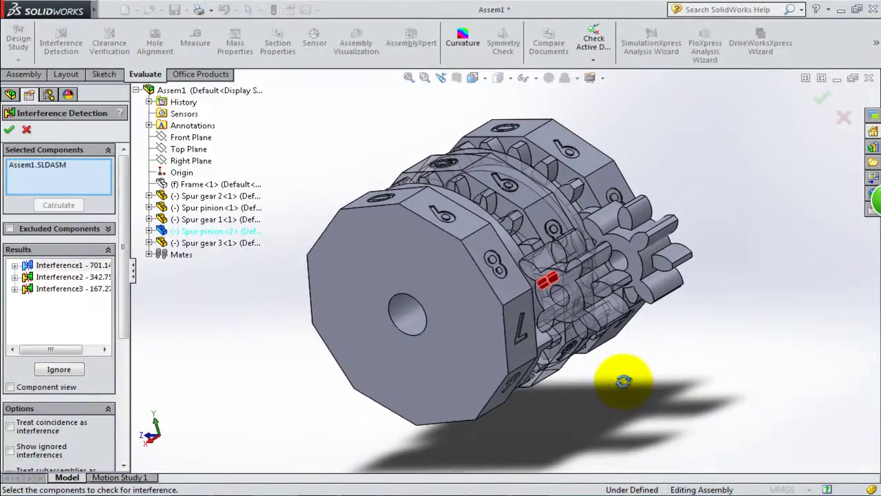
left_click(26, 132)
mouse_move(262, 364)
middle_mouse_down()
mouse_move(259, 277)
mouse_move(223, 220)
mouse_move(212, 233)
mouse_move(213, 212)
mouse_move(227, 248)
mouse_move(268, 289)
mouse_move(301, 350)
mouse_move(292, 356)
middle_mouse_up()
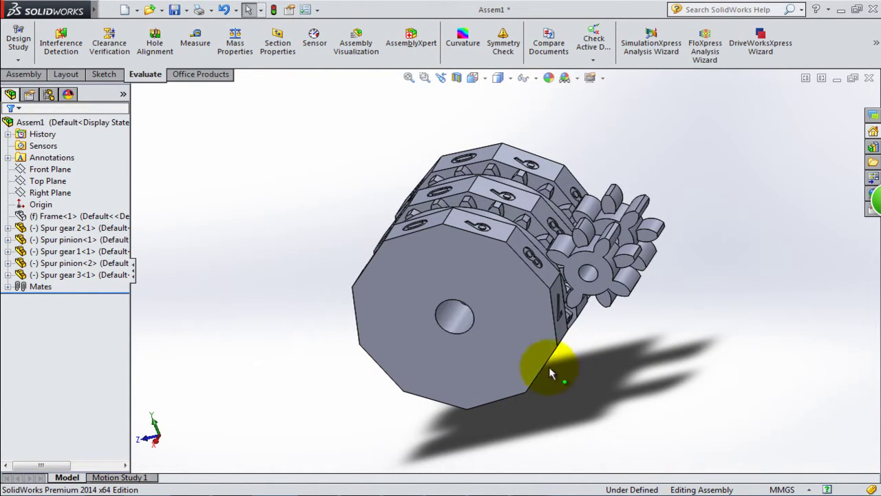
- Hide Spur gear 2 to expose the gear beneath
right_click(522, 363)
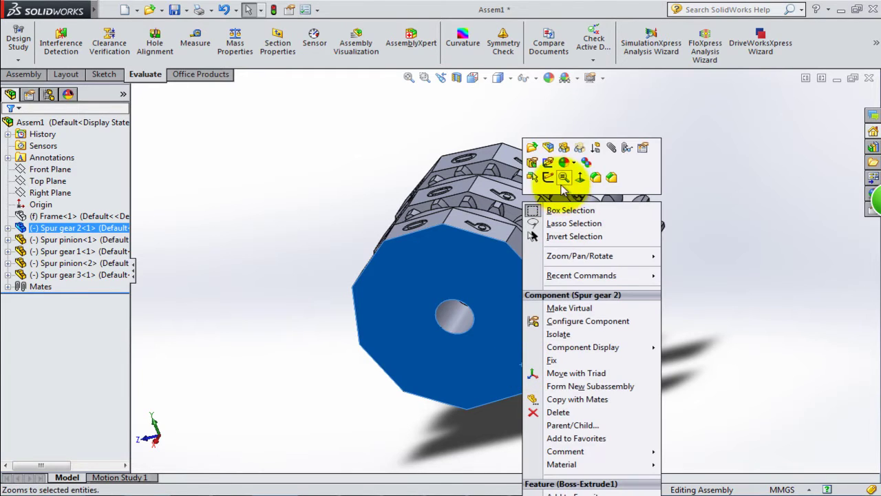
left_click(568, 147)
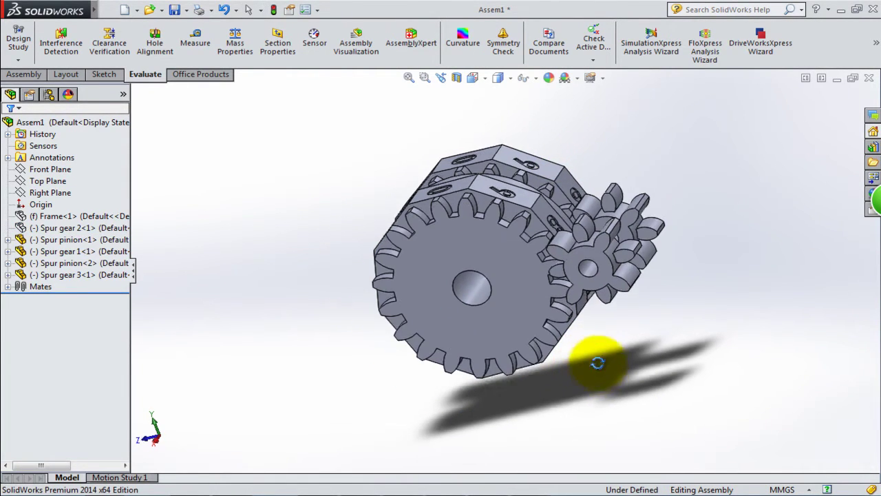
scroll(593, 306, "down", 3)
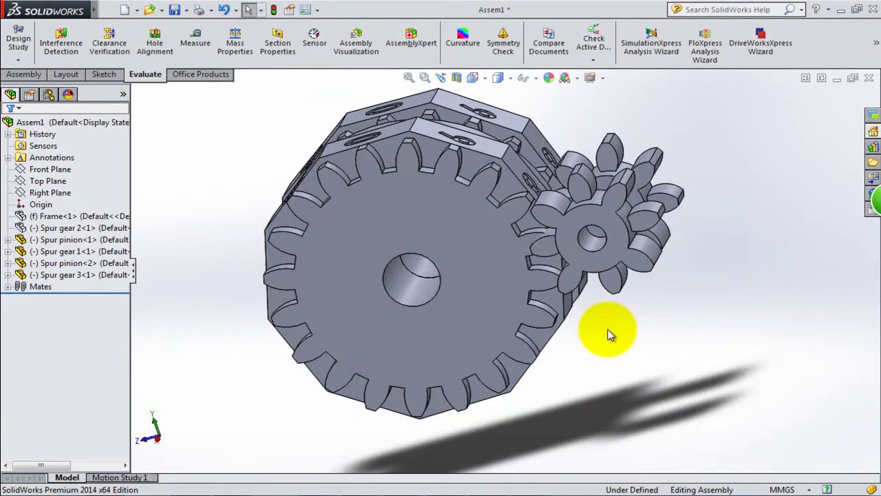
middle_click_drag(608, 334, 620, 310)
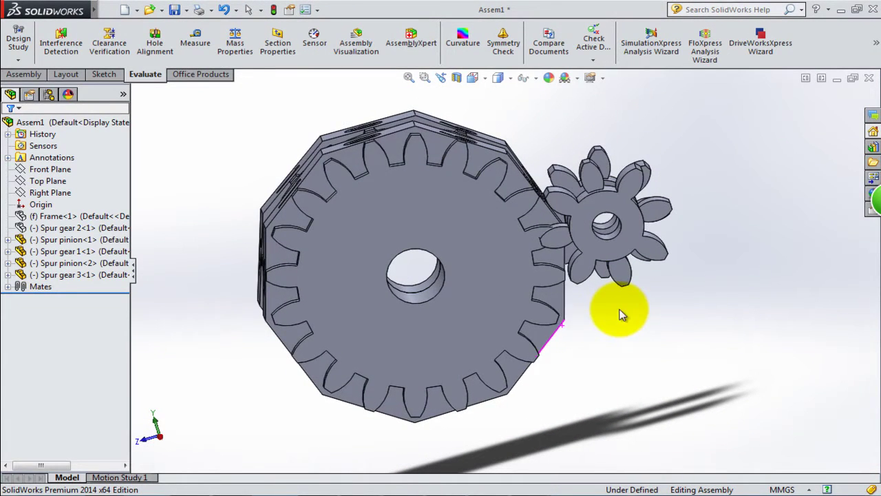
- Rotate Spur gear 1 slightly against the pinion by dragging it
left_click(503, 313)
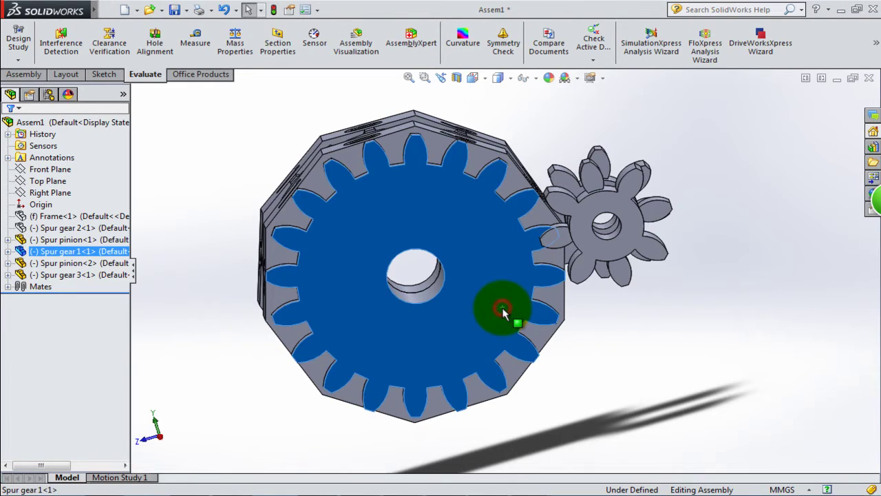
left_click_drag(505, 314, 502, 303)
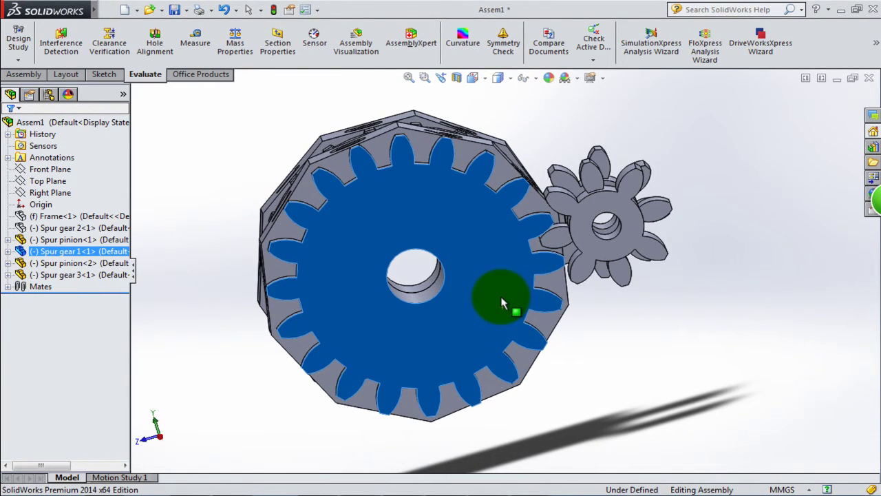
mouse_move(501, 303)
left_mouse_down()
mouse_move(520, 336)
mouse_move(511, 336)
mouse_move(502, 311)
left_mouse_up()
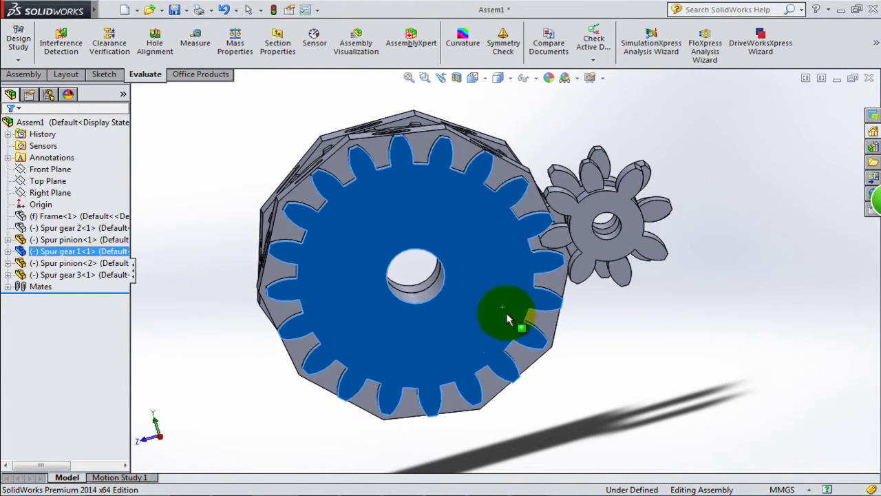
left_click(472, 78)
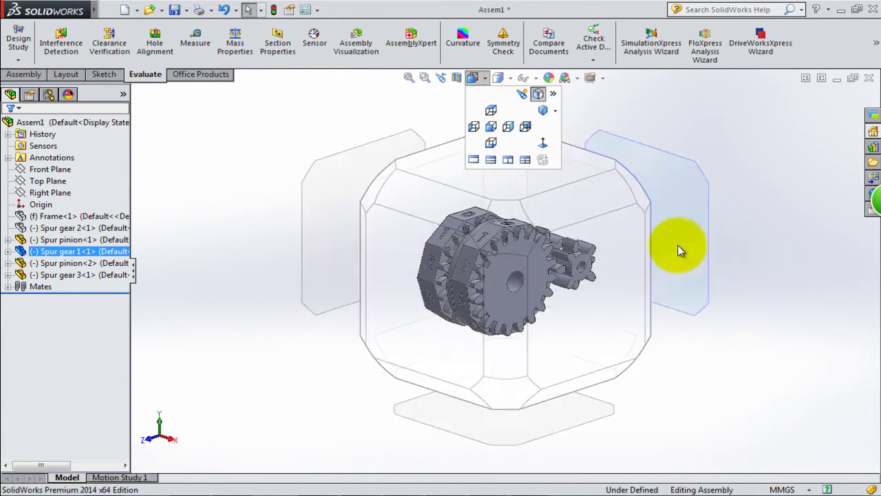
- Switch to the Right view and inspect the tooth faces where the gears mesh
left_click(638, 261)
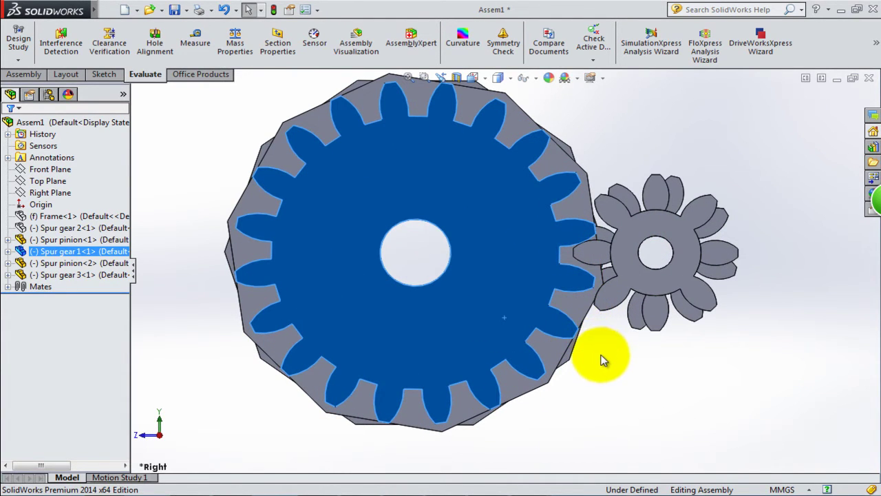
left_click(581, 312)
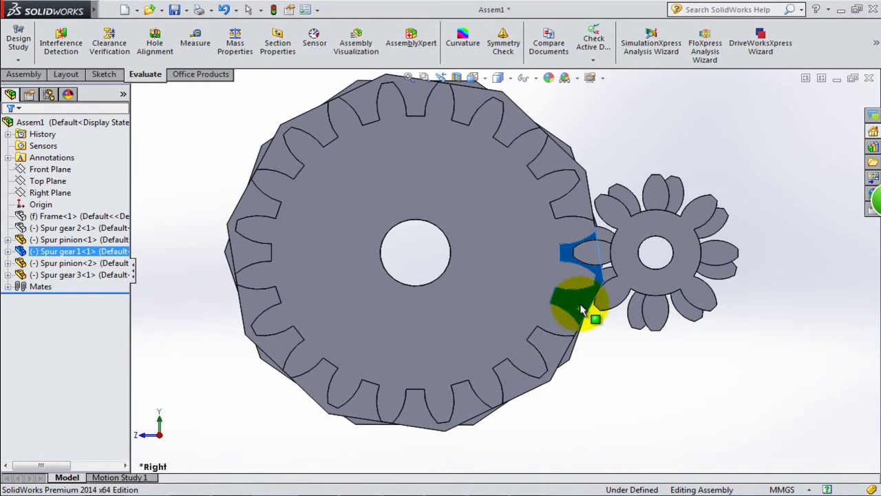
left_click(611, 346)
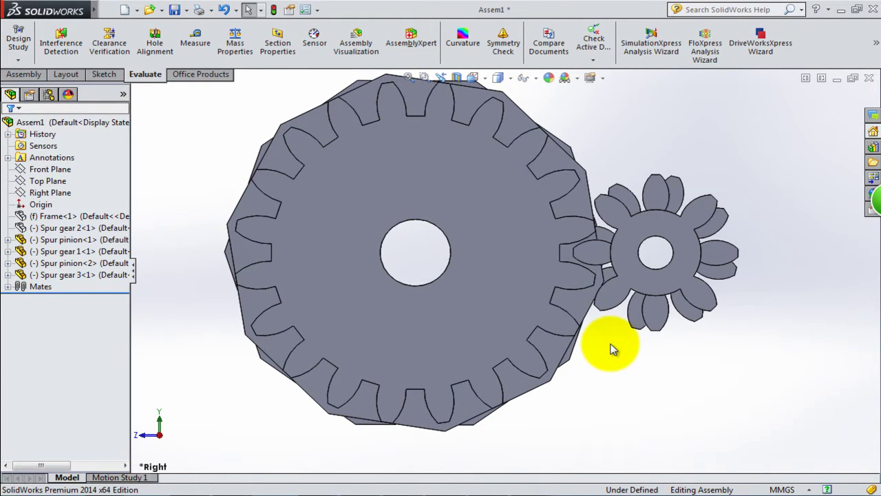
mouse_move(610, 350)
middle_mouse_down()
mouse_move(605, 366)
mouse_move(614, 368)
middle_mouse_up()
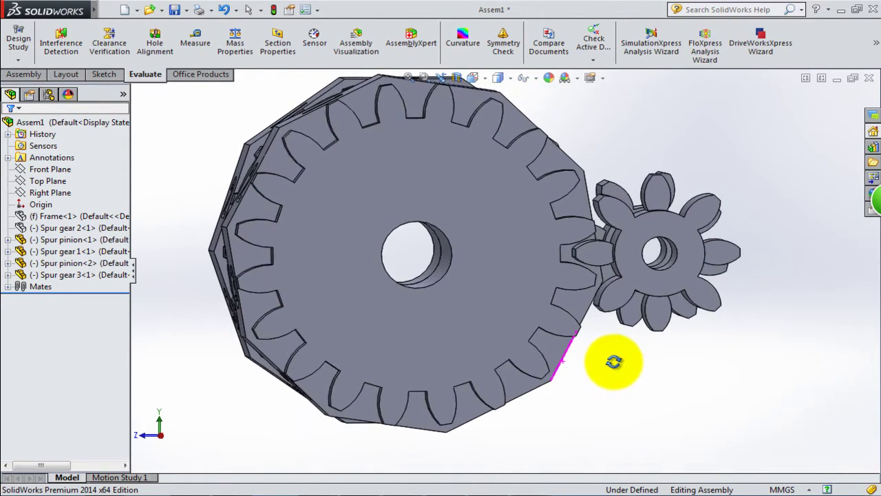
- Hide Spur gear 1 and the front spur pinion
right_click(499, 319)
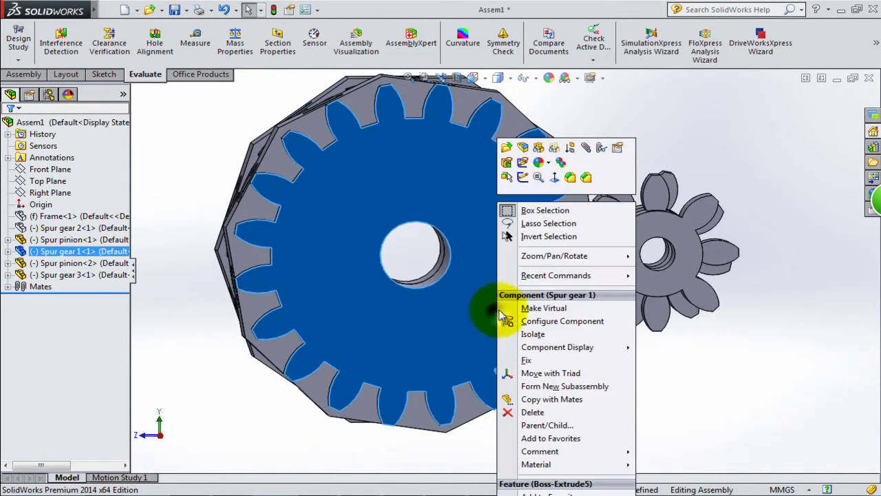
left_click(537, 148)
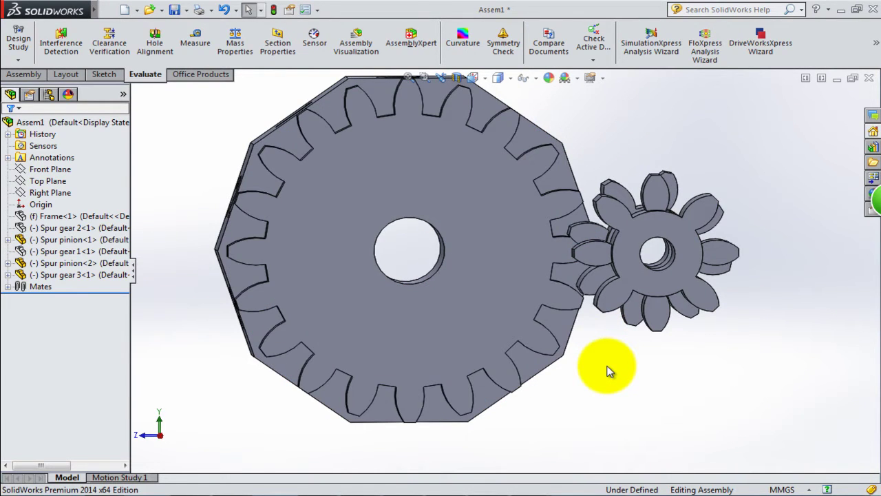
right_click(613, 297)
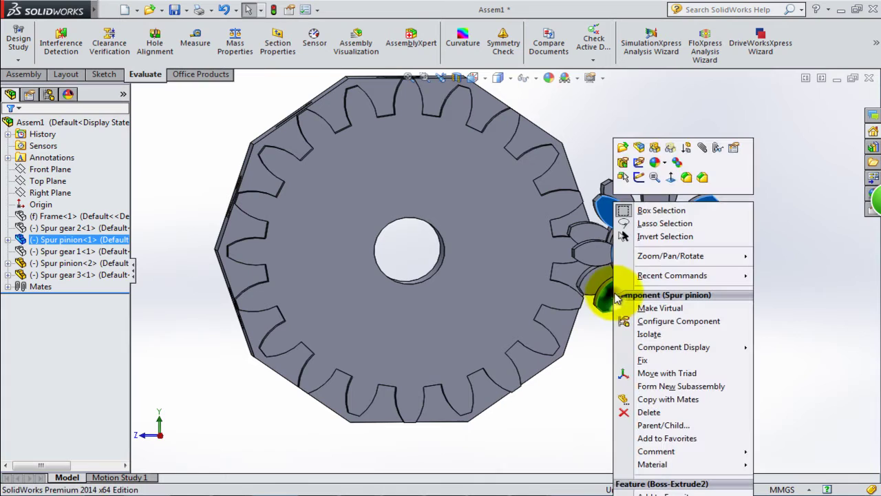
left_click(655, 147)
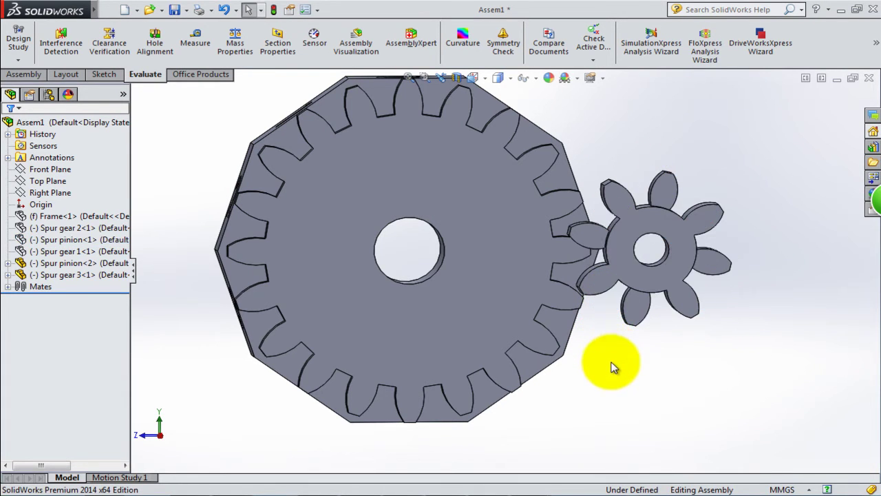
middle_click_drag(612, 373, 603, 362)
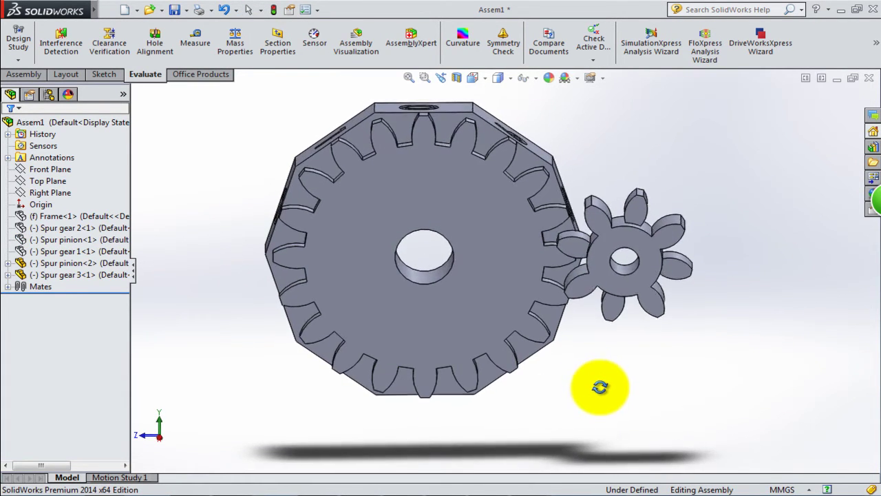
- Turn the large spur gear against the pinion to test meshing, then deselect
left_click_drag(512, 293, 505, 294)
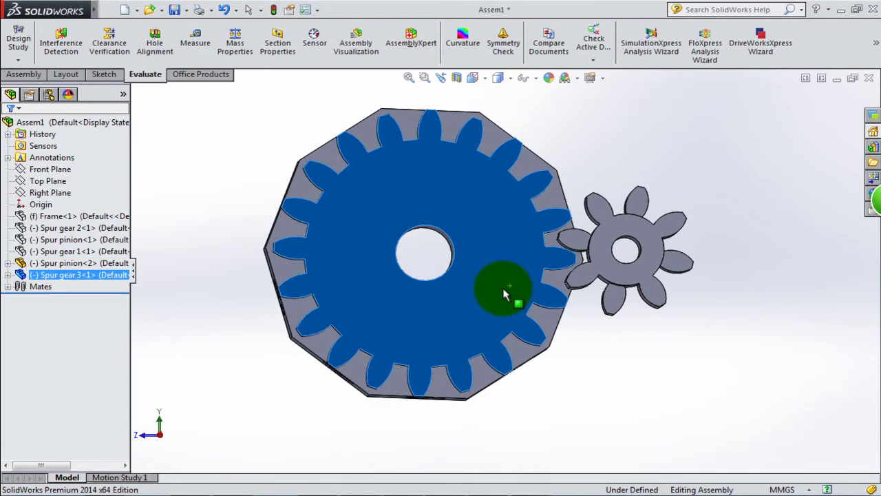
left_click_drag(505, 294, 507, 295)
left_click(627, 337)
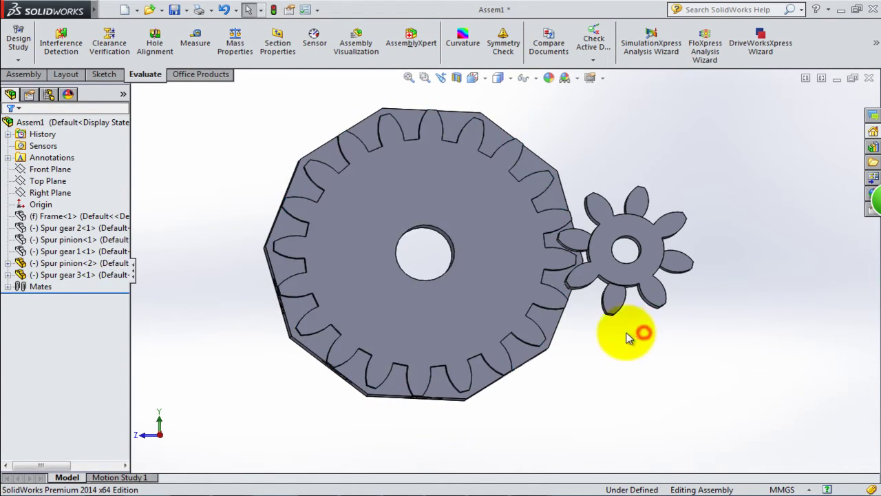
- Show all hidden components of Assem1 and fit the whole box in view
left_click(88, 122)
right_click(88, 122)
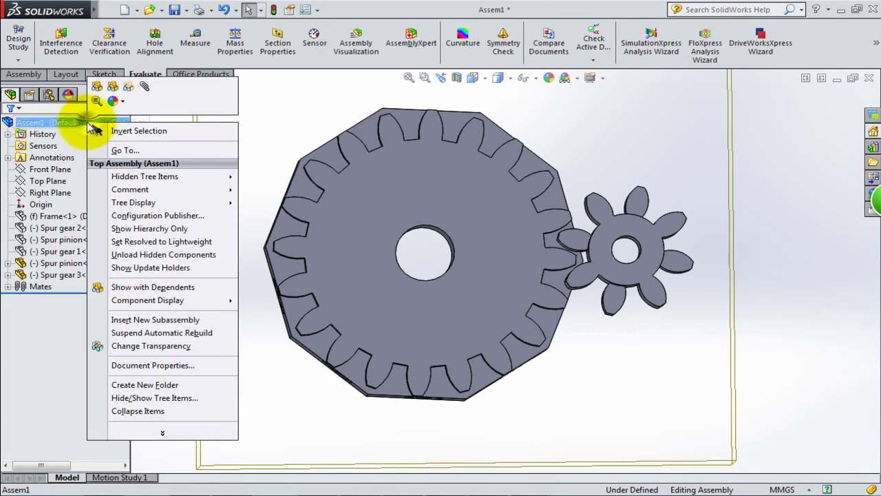
left_click(96, 88)
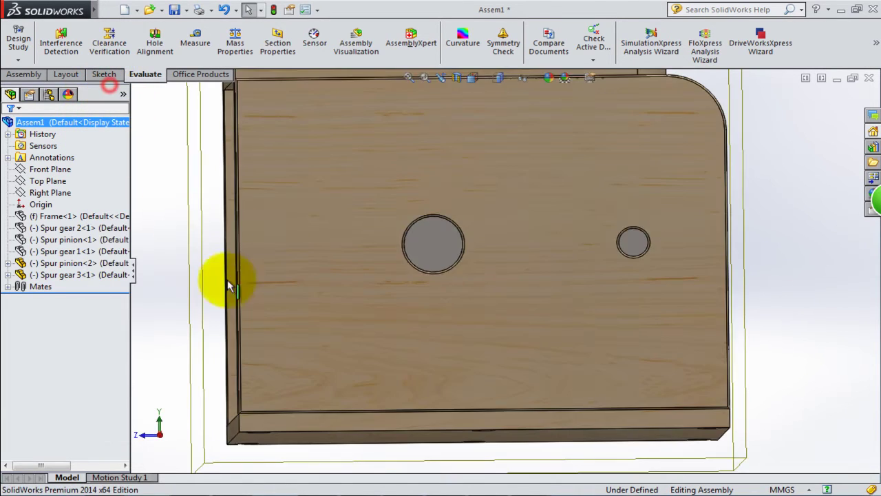
key("f")
middle_click_drag(362, 358, 235, 254)
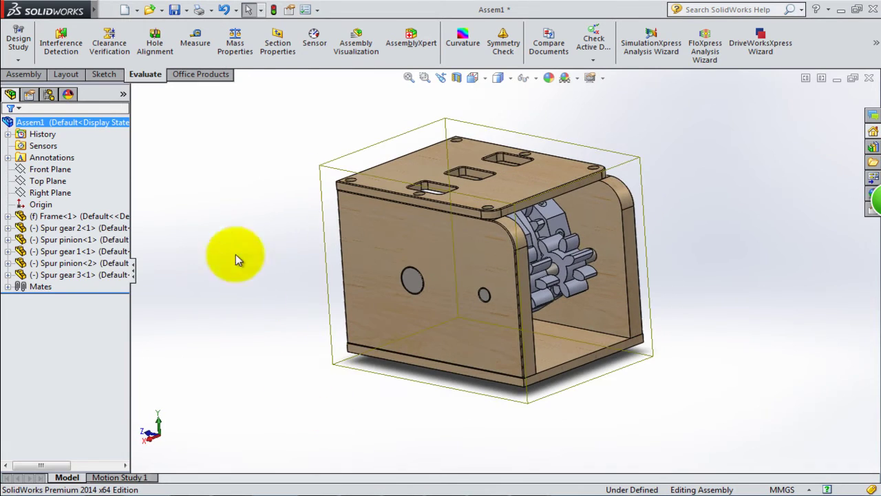
left_click_drag(223, 220, 186, 191)
- Calculate Interference Detection again and inspect the single 306.77 mm³ interference
left_click(66, 52)
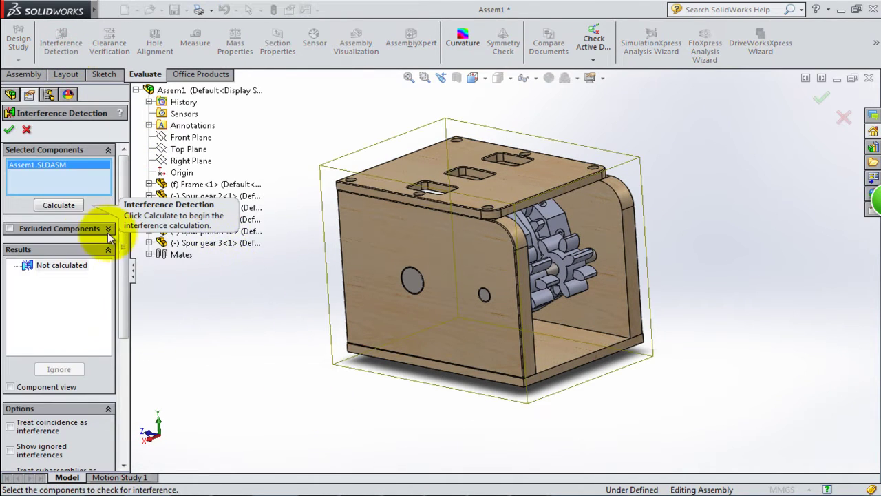
left_click(66, 208)
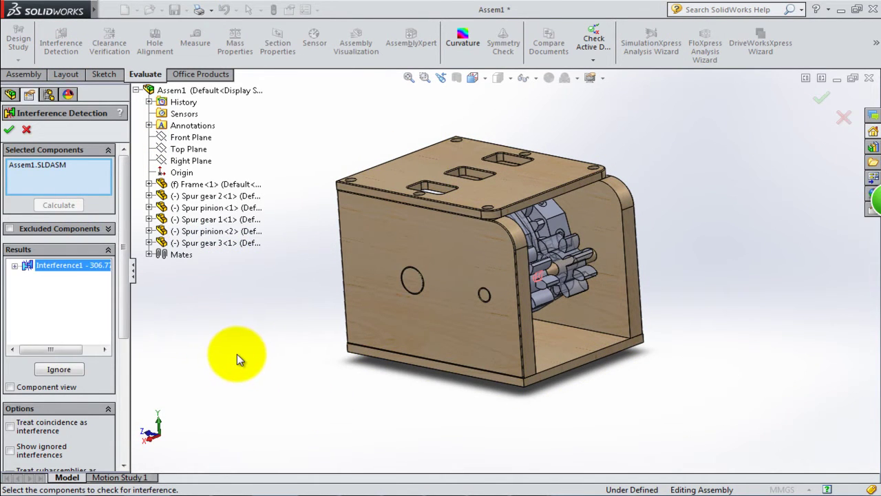
mouse_move(237, 354)
middle_mouse_down()
mouse_move(206, 360)
mouse_move(258, 396)
middle_mouse_up()
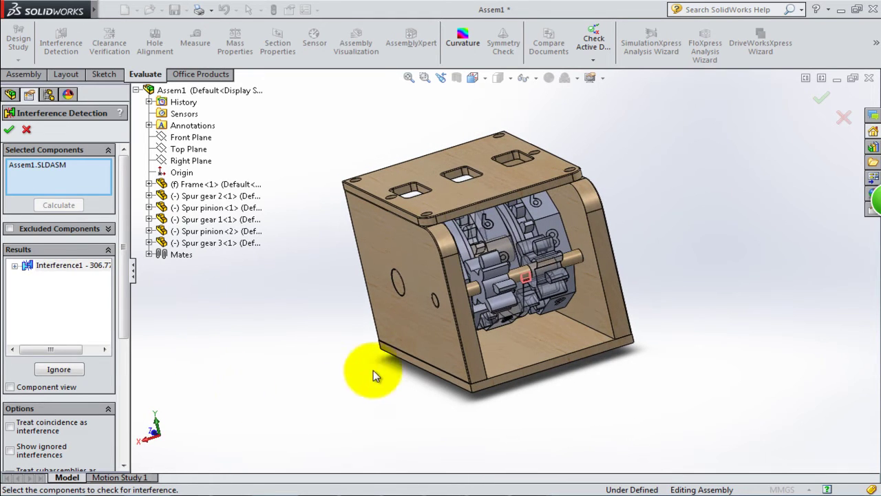
mouse_move(399, 391)
middle_mouse_down()
mouse_move(431, 329)
mouse_move(321, 291)
middle_mouse_up()
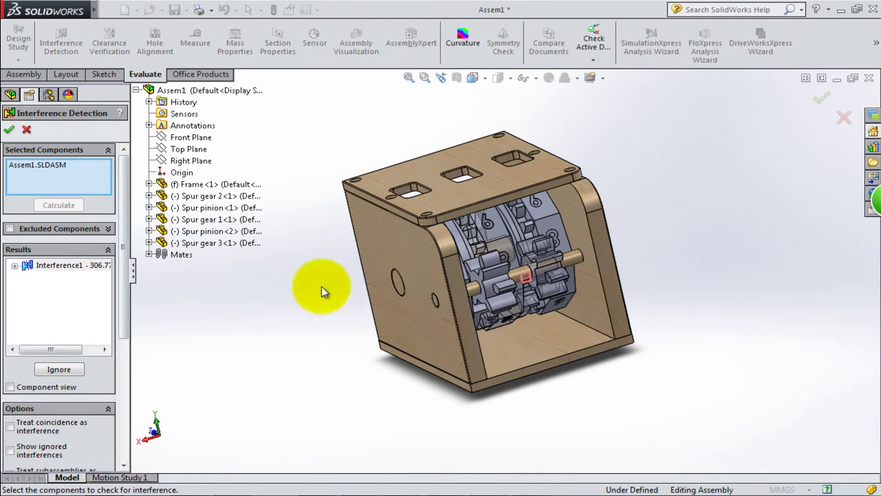
scroll(538, 273, "down", 5)
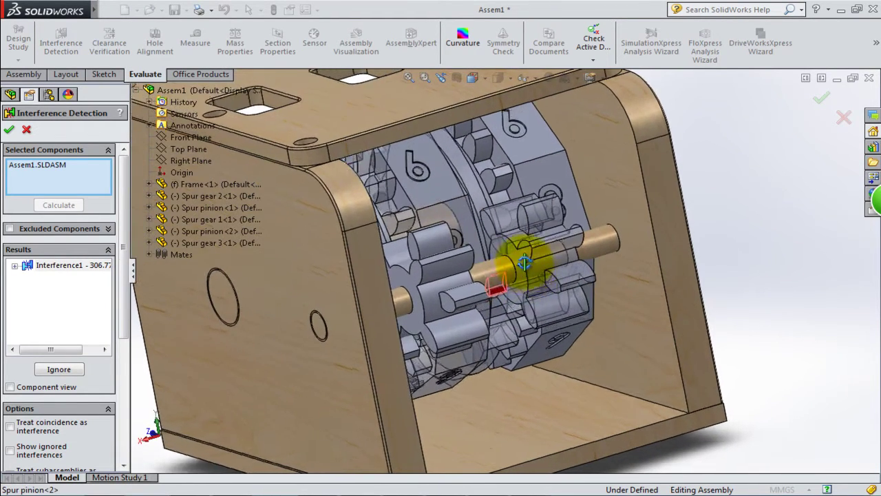
mouse_move(520, 280)
middle_mouse_down()
mouse_move(517, 202)
mouse_move(521, 305)
mouse_move(561, 301)
mouse_move(531, 305)
mouse_move(548, 301)
mouse_move(535, 315)
middle_mouse_up()
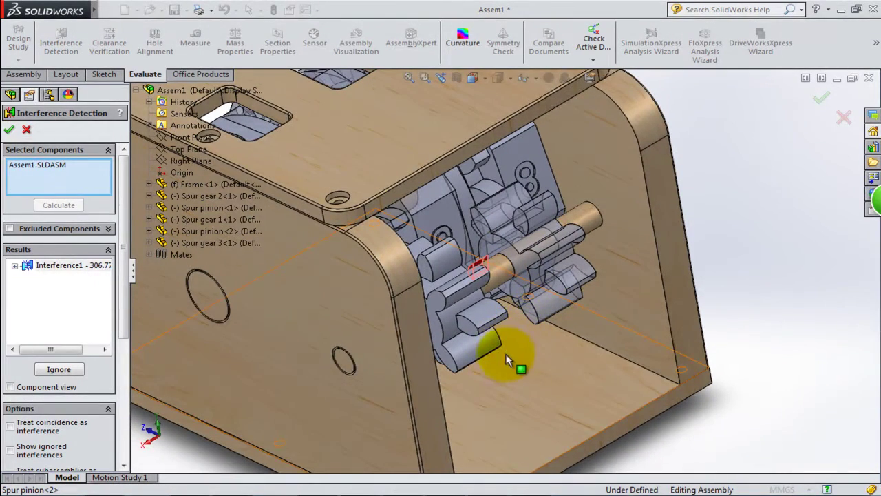
right_click(50, 264)
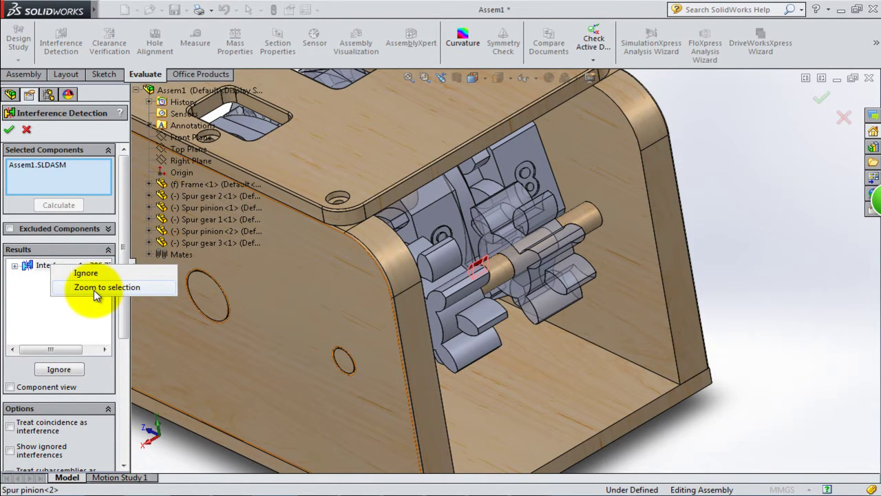
left_click(33, 132)
- Fit the assembly in view and close the interference check
key("f")
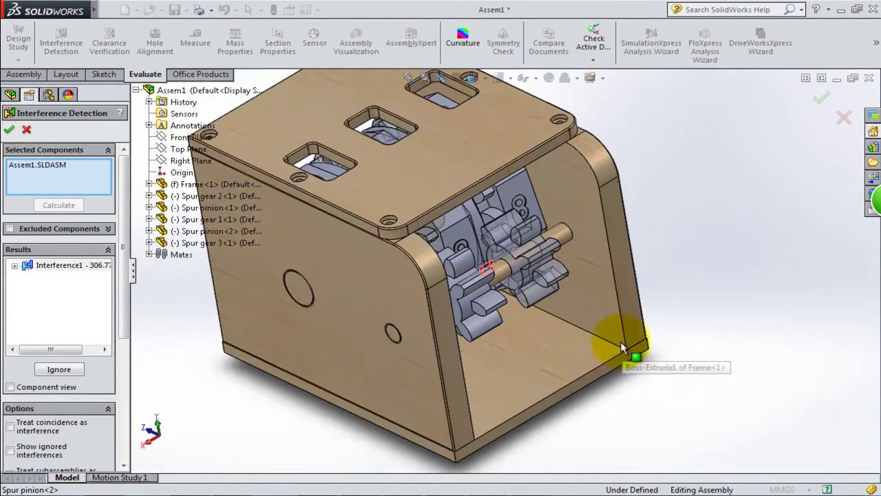
left_click(12, 130)
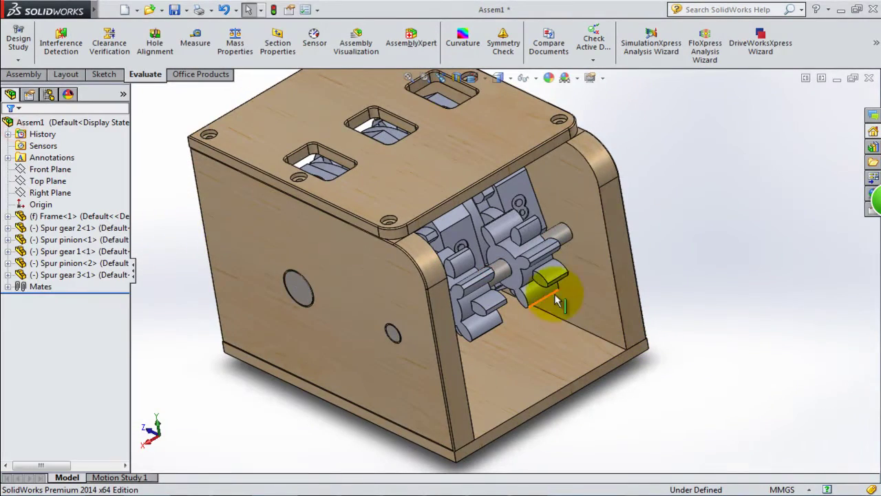
scroll(562, 283, "down", 2)
scroll(547, 310, "down", 2)
mouse_move(544, 315)
middle_mouse_down()
mouse_move(521, 314)
mouse_move(566, 338)
mouse_move(564, 327)
mouse_move(536, 320)
middle_mouse_up()
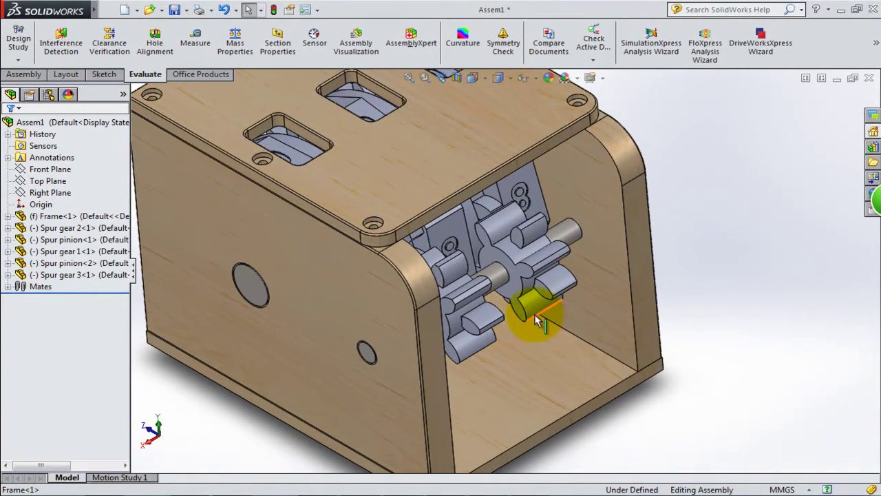
- Turn Spur pinion<2> slightly so its meshing gear rotates, then deselect
left_click(522, 315)
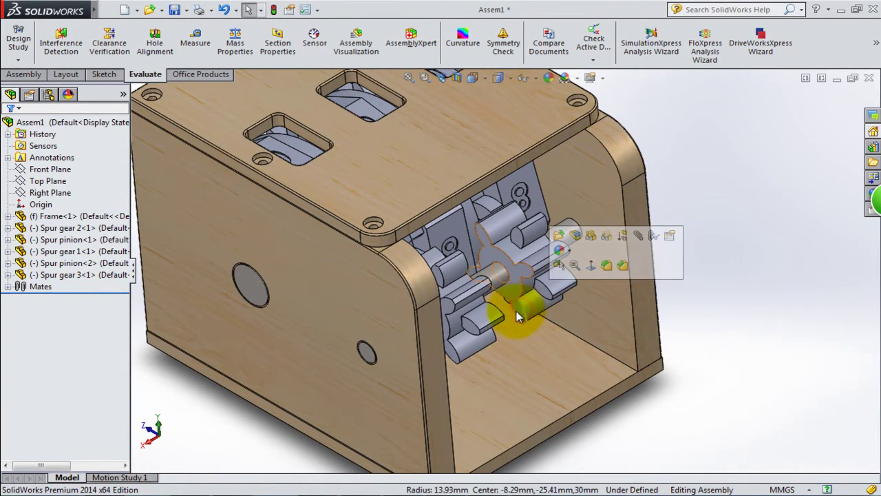
left_click(522, 317)
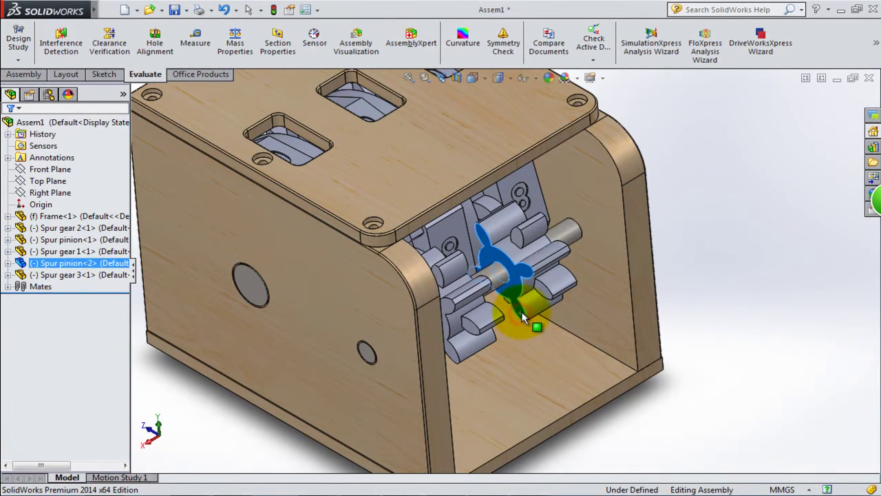
left_click_drag(522, 314, 525, 312)
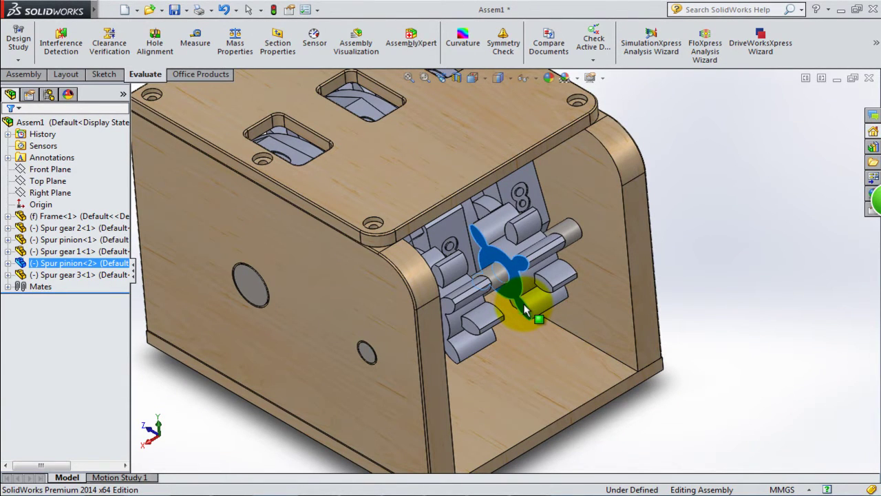
left_click(692, 227)
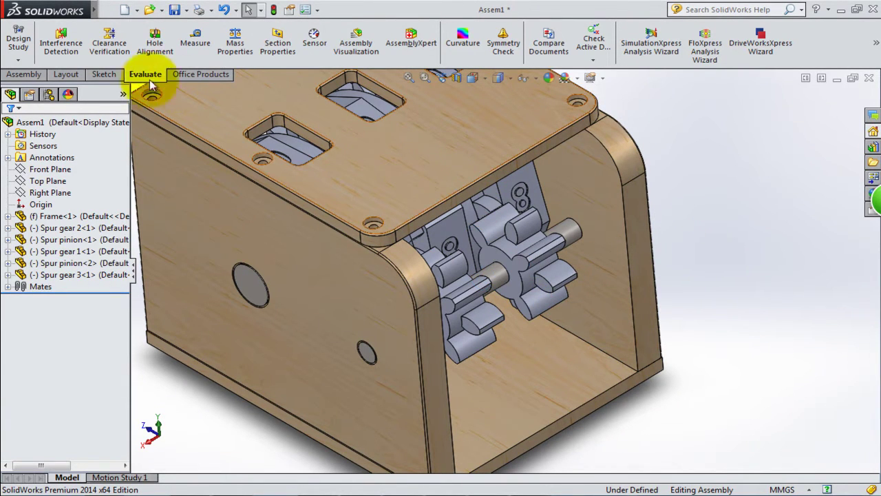
- Rerun Interference Detection, note the one interference of about 391, close it, and select the pinion shaft
left_click(62, 47)
left_click(61, 205)
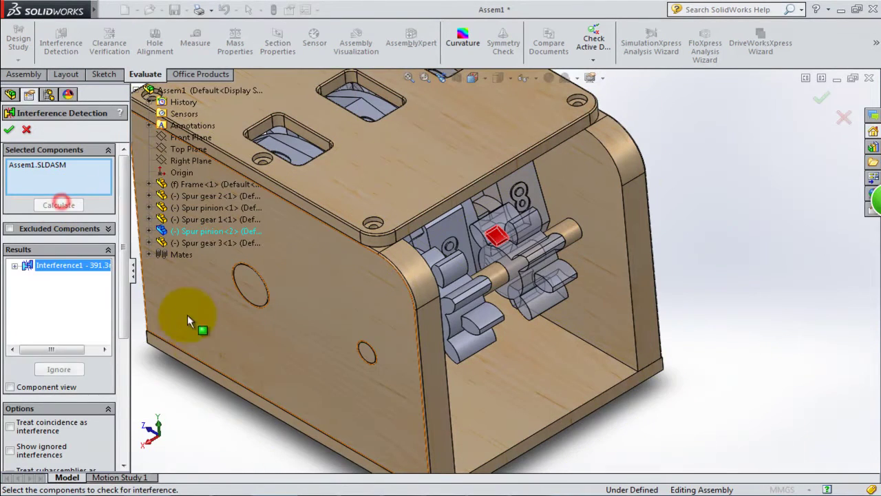
left_click(9, 130)
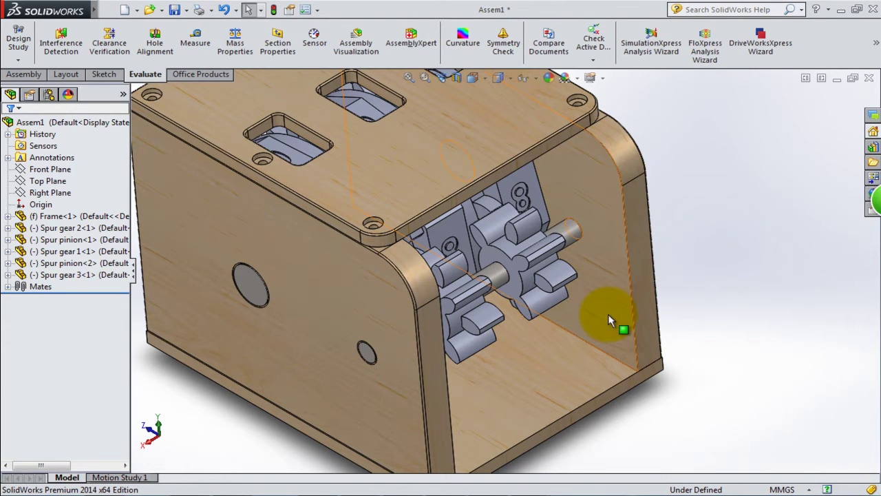
middle_click_drag(672, 273, 655, 260)
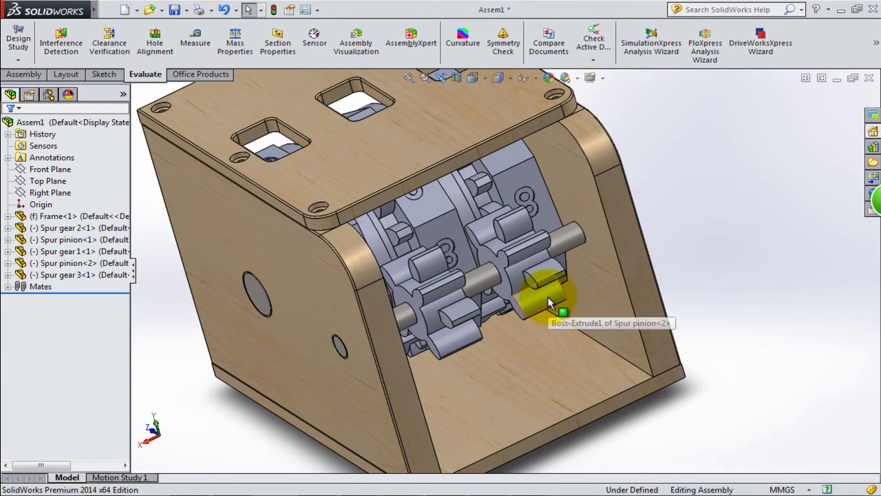
left_click(549, 303)
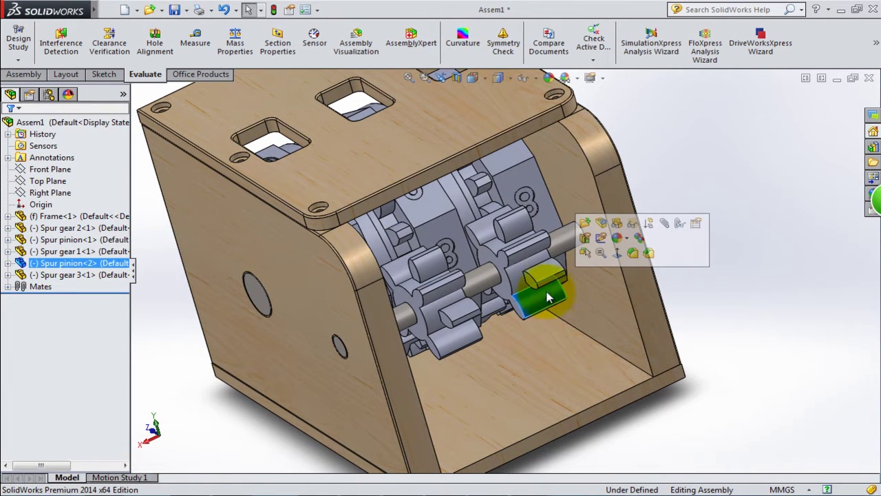
- Isolate Spur gear 3 and Spur pinion<2> so only that gear pair is shown
left_click(513, 184, "ctrl")
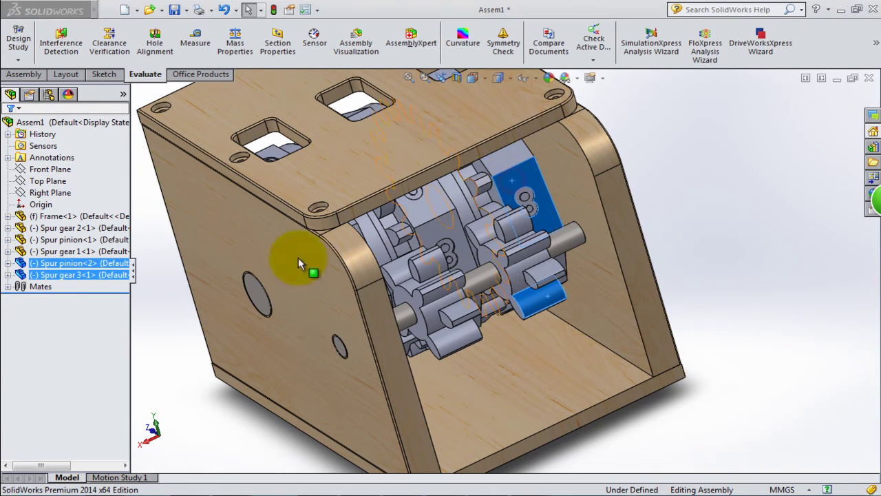
right_click(97, 273)
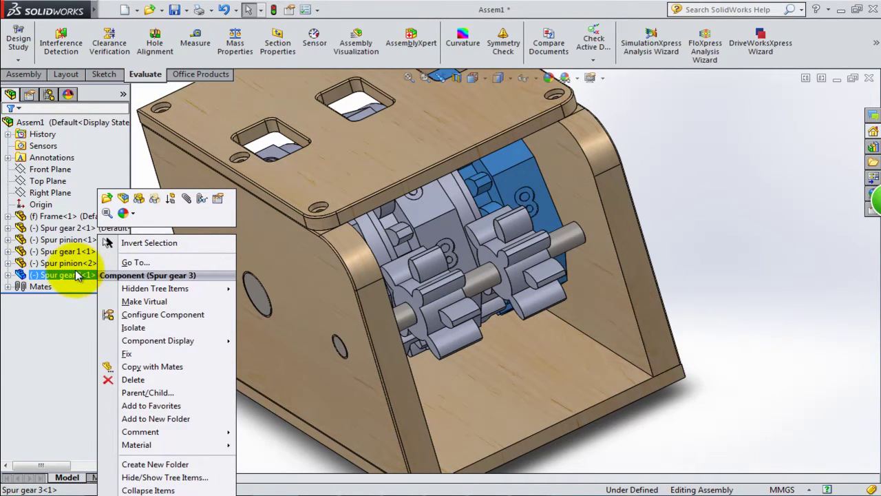
left_click(67, 277)
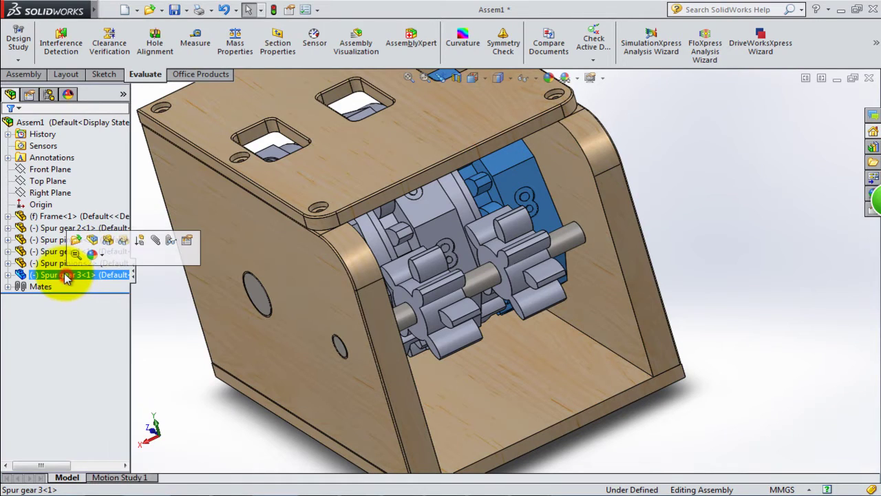
left_click(63, 266, "ctrl")
right_click(63, 267)
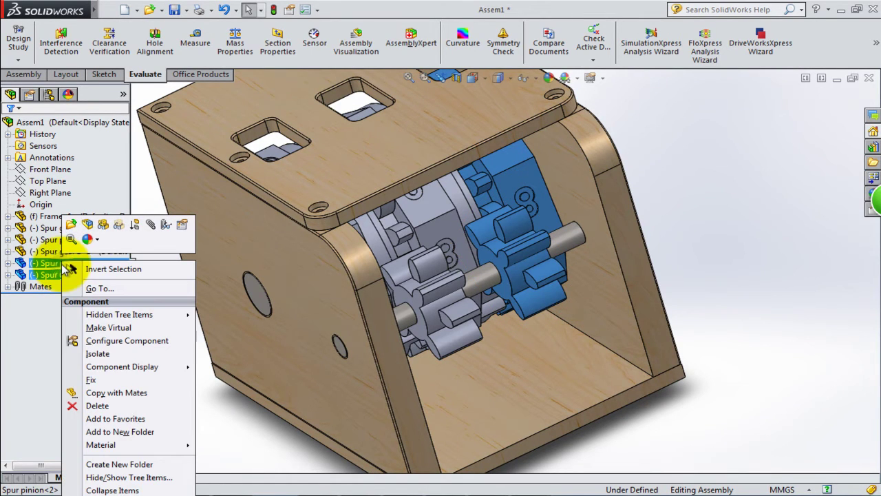
left_click(98, 354)
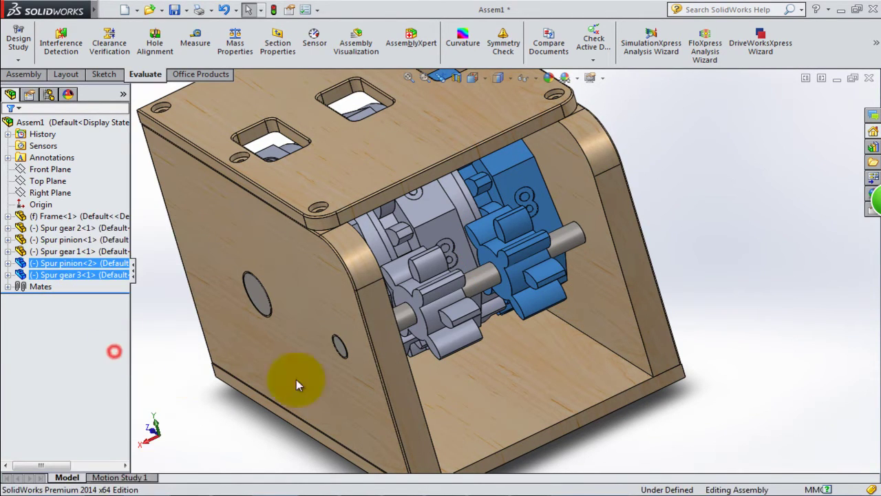
- Turn Spur gear 3 in a tilted right-side view, then exit isolation to show the whole counter
key("ctrl+4")
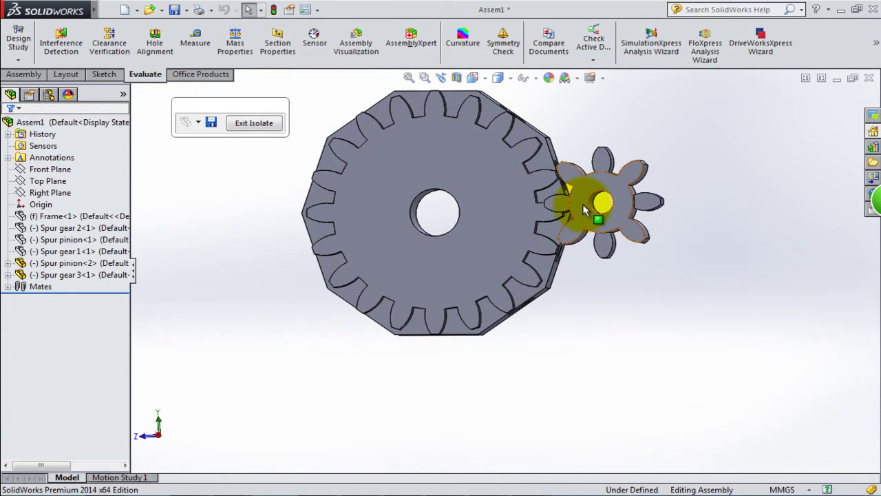
middle_click_drag(586, 209, 549, 269)
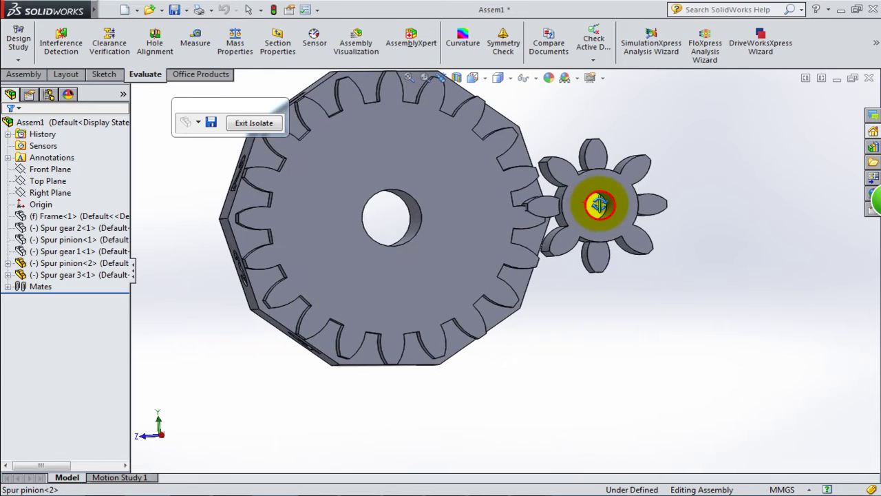
left_click(527, 265)
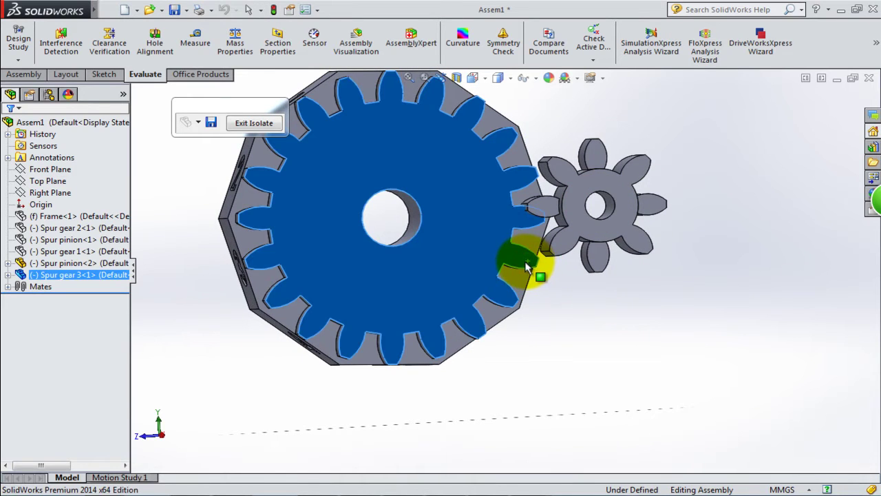
left_click_drag(526, 265, 512, 272)
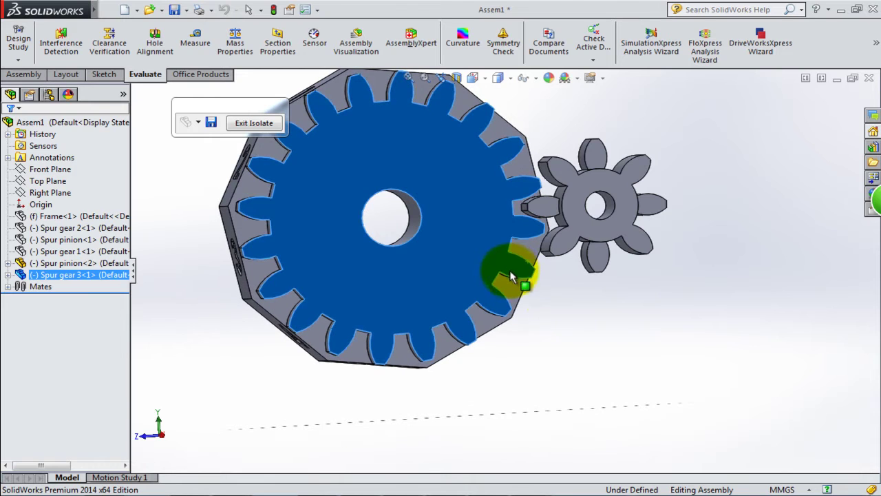
left_click(576, 310)
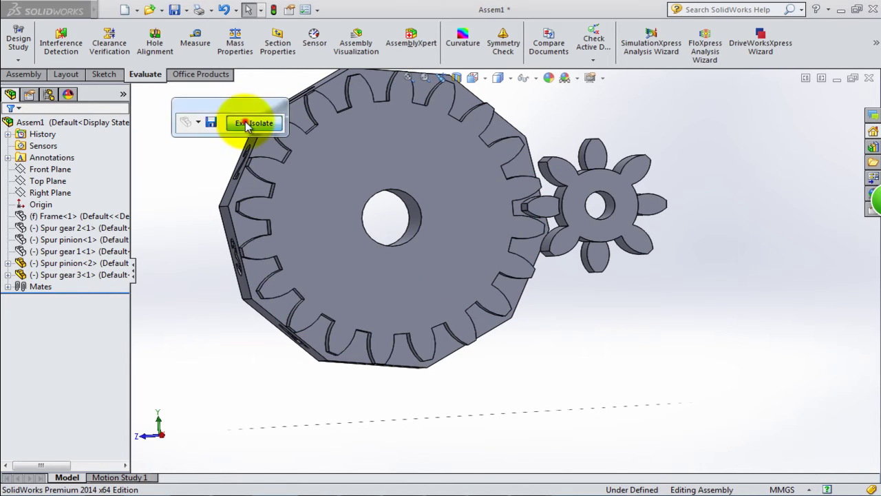
left_click(243, 123)
- Run Interference Detection on the whole counter assembly and confirm it reports No Interferences
scroll(568, 373, "down", 2)
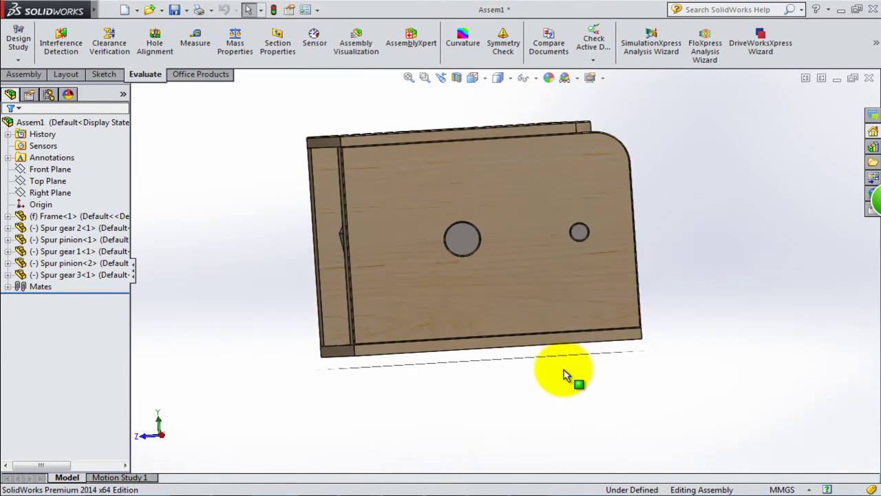
middle_click_drag(567, 374, 482, 409)
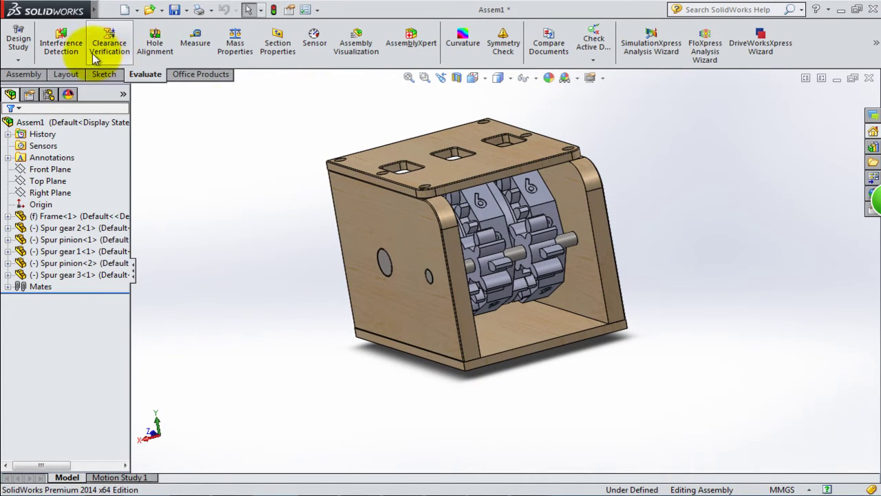
left_click(72, 52)
left_click(59, 205)
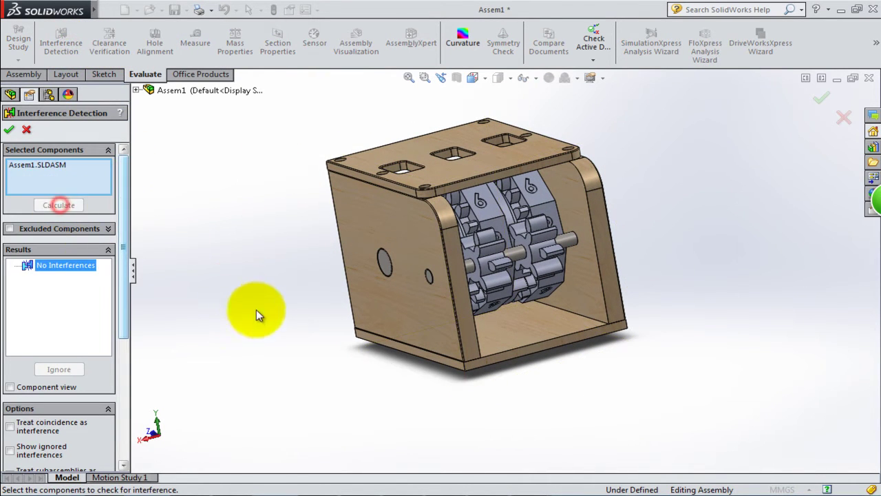
left_click(9, 130)
mouse_move(253, 294)
middle_mouse_down()
mouse_move(261, 308)
mouse_move(225, 288)
mouse_move(234, 287)
mouse_move(241, 258)
mouse_move(232, 245)
mouse_move(250, 283)
mouse_move(253, 321)
mouse_move(292, 392)
mouse_move(288, 425)
mouse_move(291, 393)
mouse_move(268, 331)
mouse_move(247, 321)
mouse_move(259, 331)
mouse_move(256, 343)
mouse_move(251, 335)
mouse_move(374, 305)
mouse_move(344, 292)
middle_mouse_up()
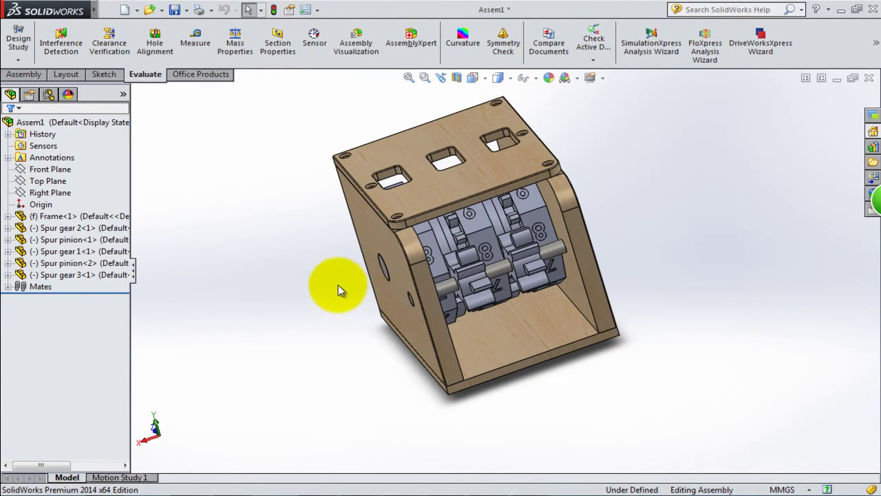
- View the counter from the top to inspect the Spur gear 2<1> digit wheel
left_click(473, 77)
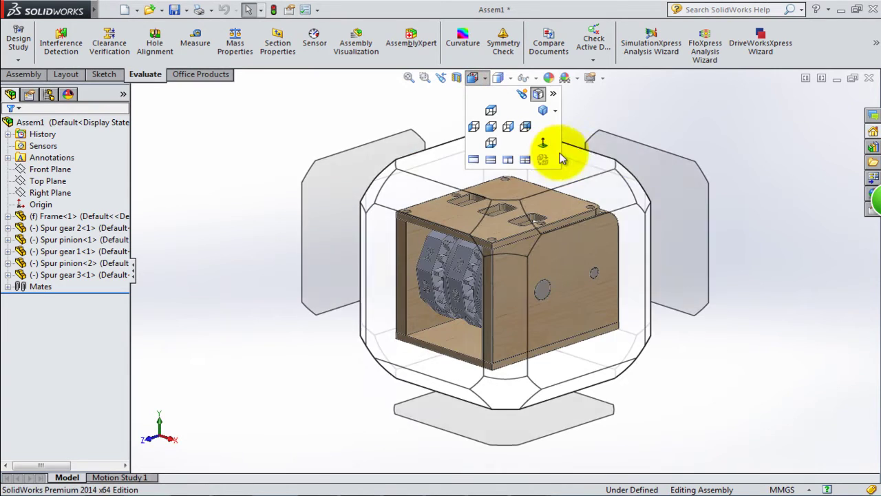
left_click(572, 169)
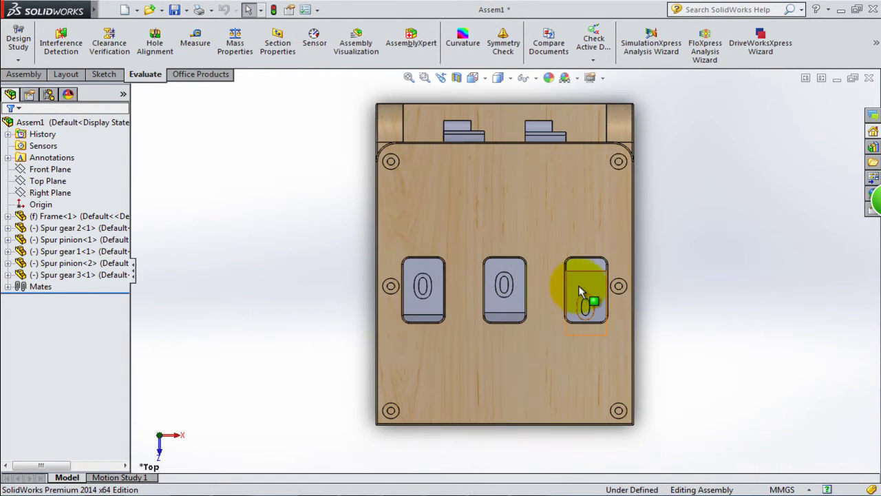
left_click(583, 284)
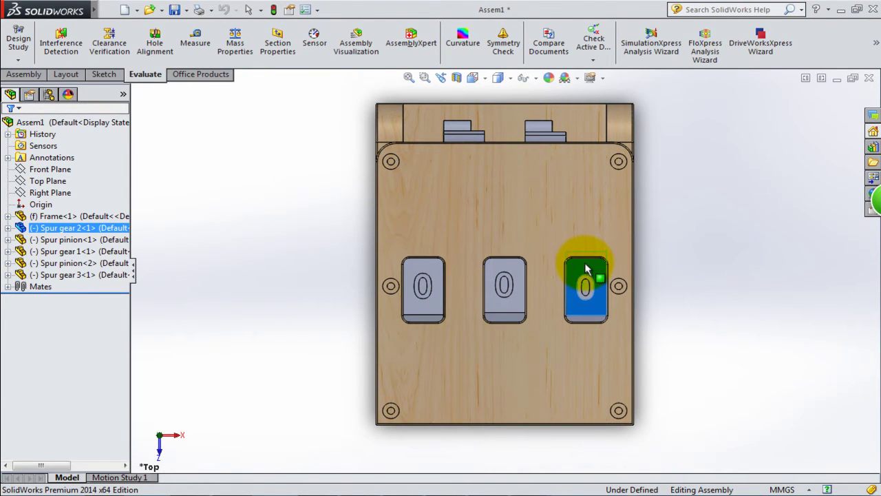
left_click(648, 252)
mouse_move(648, 253)
middle_mouse_down()
mouse_move(508, 191)
mouse_move(443, 319)
mouse_move(472, 325)
mouse_move(473, 314)
mouse_move(473, 324)
middle_mouse_up()
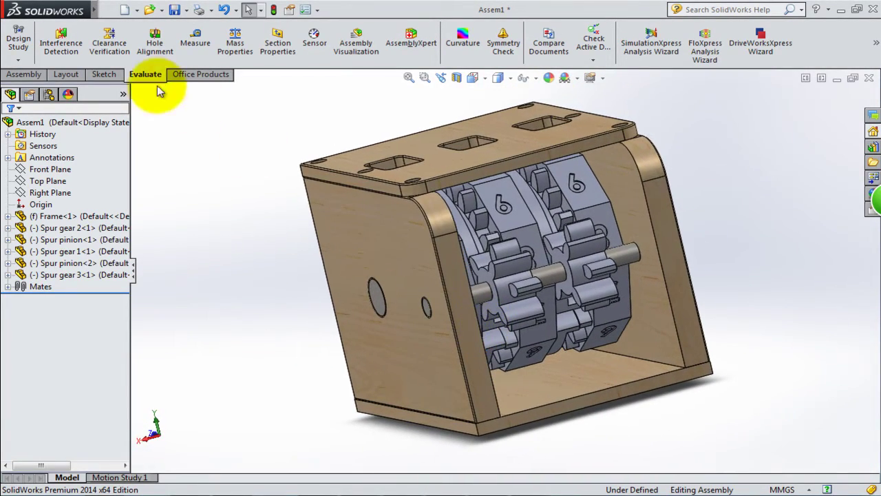
- Run Interference Detection again, confirming No Interferences
left_click(60, 43)
left_click(75, 205)
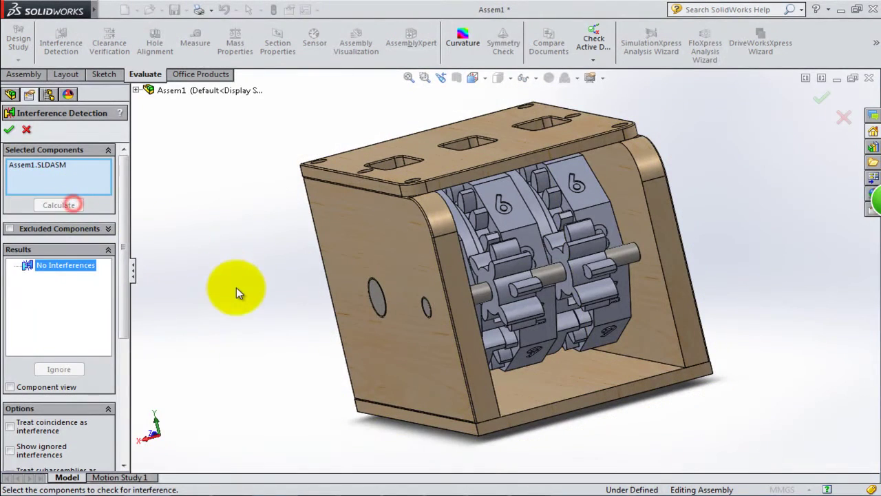
left_click(8, 131)
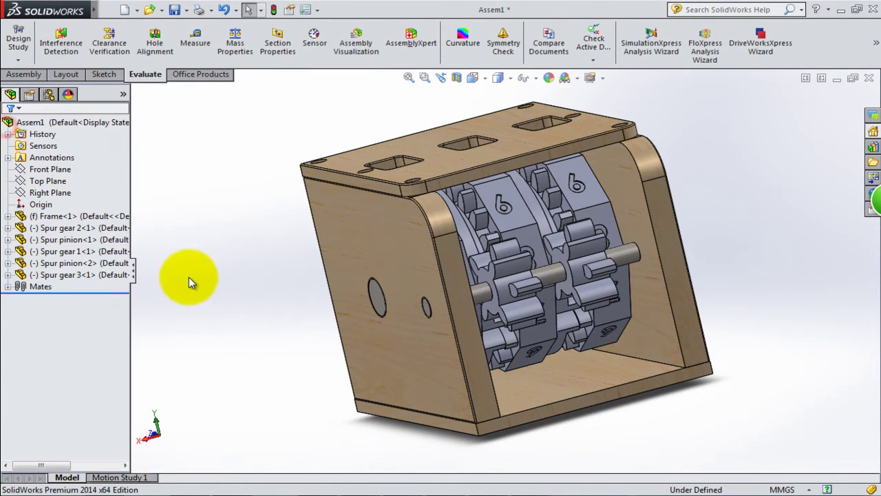
- Return to the top view with all three digit wheels reading 0
key("ctrl+7")
left_click(472, 84)
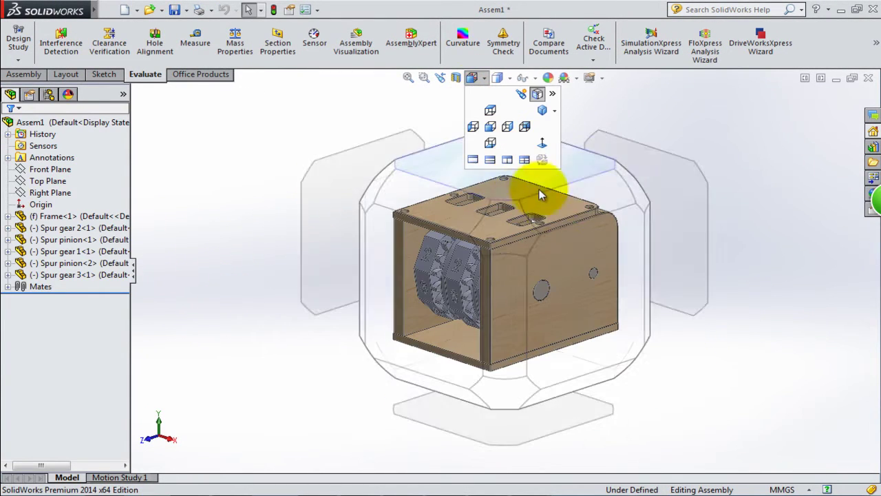
left_click(561, 173)
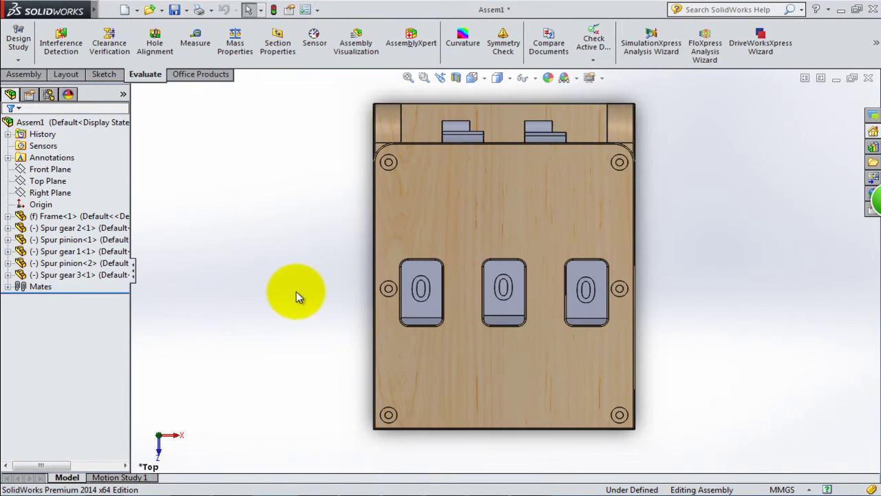
left_click(295, 292)
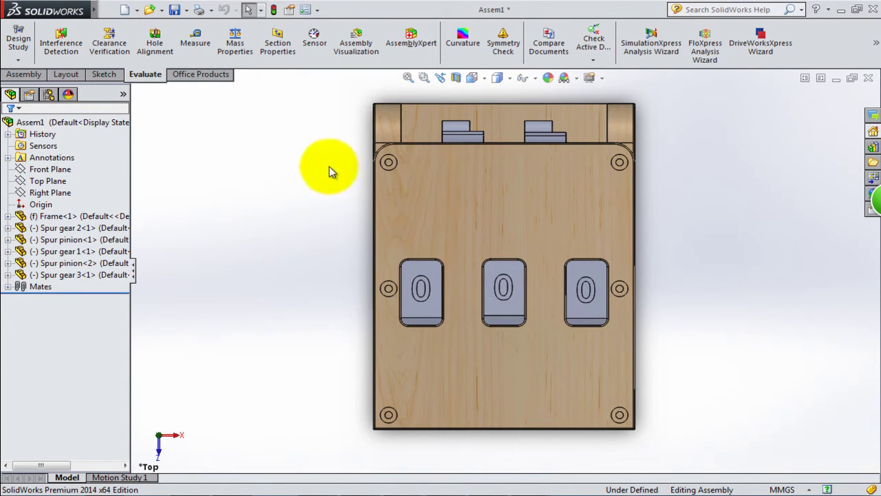
- Create Motion Study 2 from the Assembly tab, expand its timeline, and start the Contact tool
left_click(26, 75)
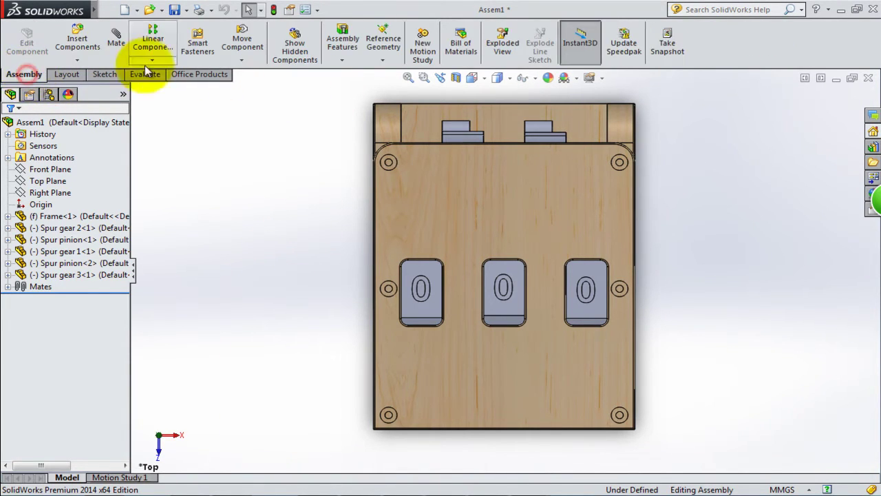
left_click(421, 50)
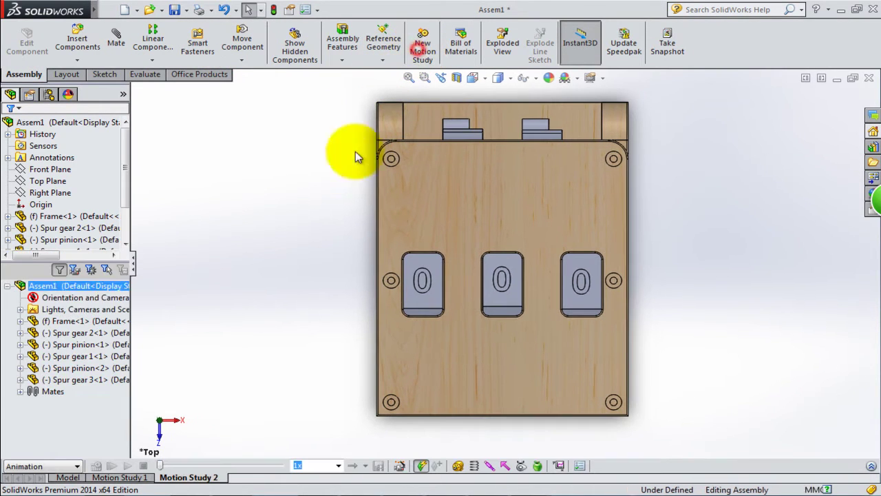
left_click(871, 467)
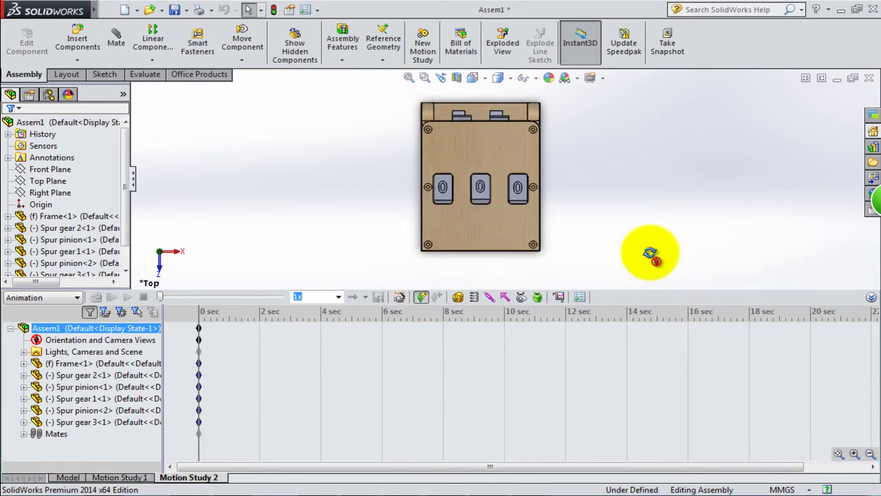
mouse_move(650, 252)
middle_mouse_down()
mouse_move(599, 180)
mouse_move(535, 240)
mouse_move(566, 319)
mouse_move(636, 226)
mouse_move(615, 246)
mouse_move(622, 252)
mouse_move(576, 138)
mouse_move(599, 199)
middle_mouse_up()
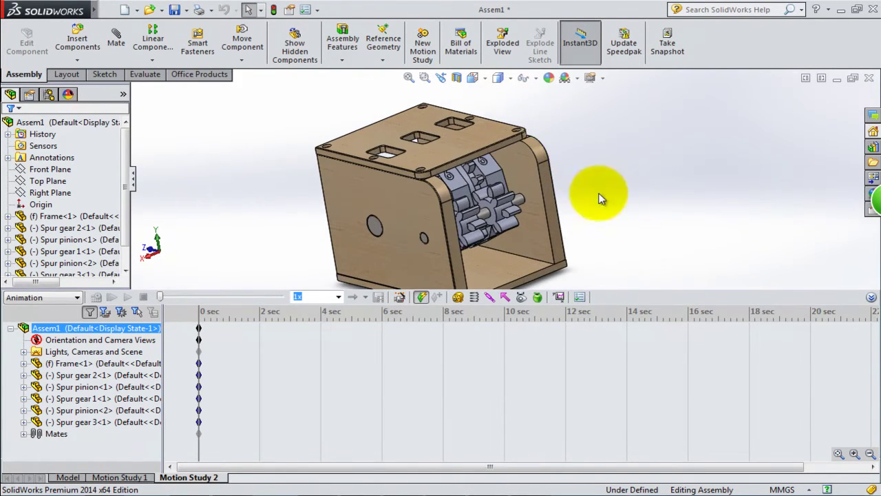
left_click(522, 297)
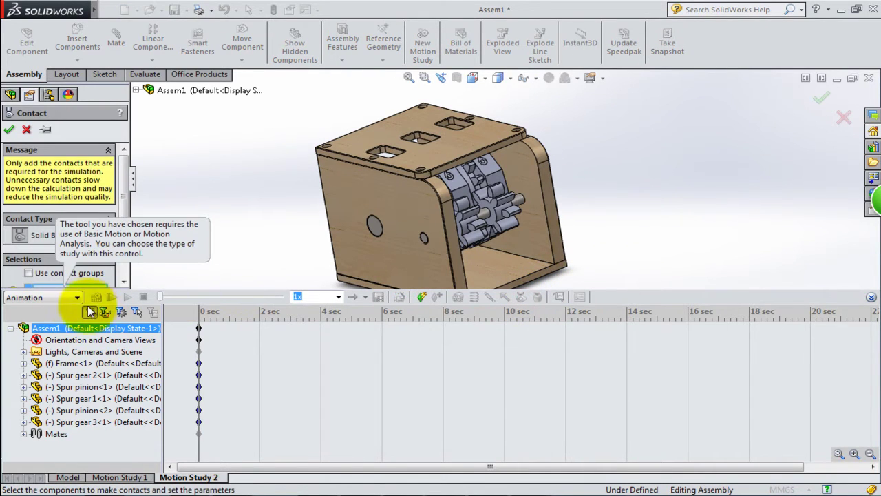
- Change Motion Study 2's study type to Motion Analysis
left_click(62, 301)
left_click(61, 337)
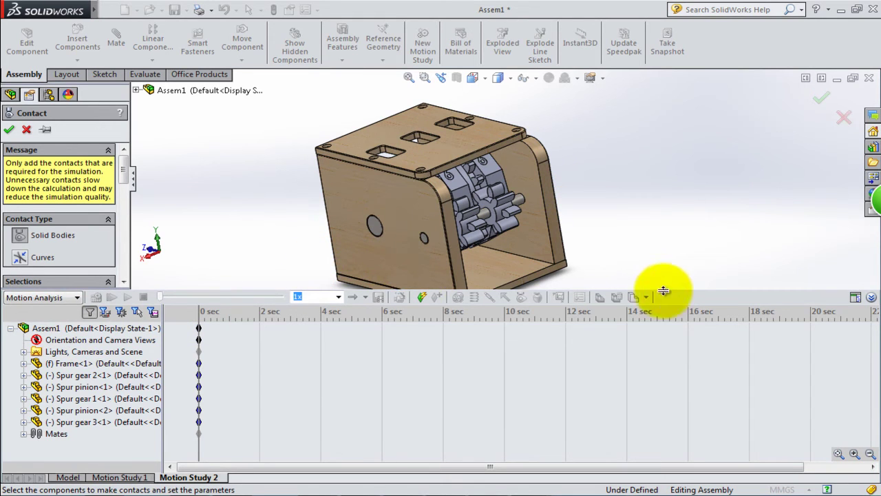
left_click(871, 297)
scroll(649, 250, "down", 3)
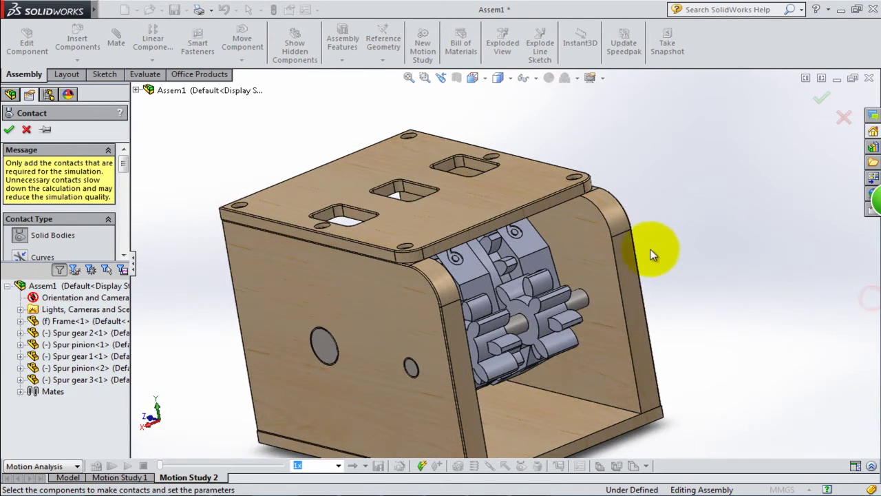
scroll(624, 269, "down", 3)
scroll(625, 269, "up", 3)
mouse_move(709, 245)
middle_mouse_down()
mouse_move(679, 271)
mouse_move(668, 243)
mouse_move(655, 236)
mouse_move(661, 241)
mouse_move(643, 245)
mouse_move(665, 240)
mouse_move(664, 252)
middle_mouse_up()
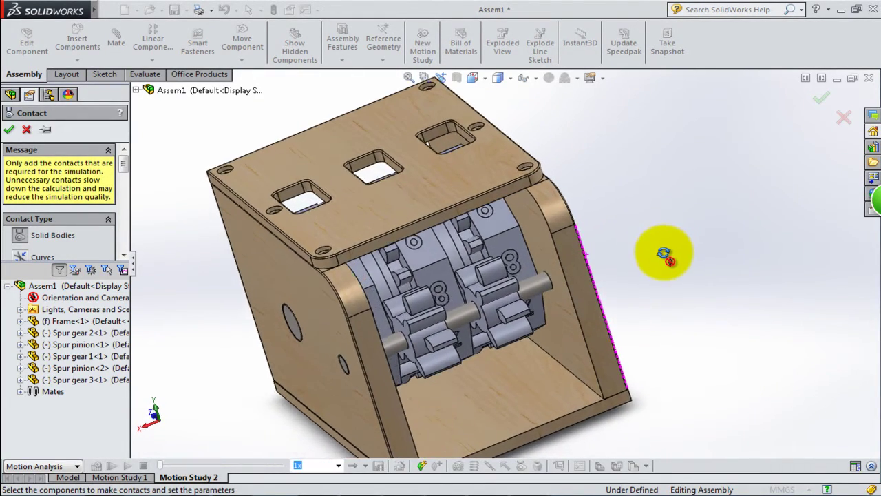
- Create Solid Body Contact1 between Spur pinion<1> and Spur gear 2<1>
left_click(474, 78)
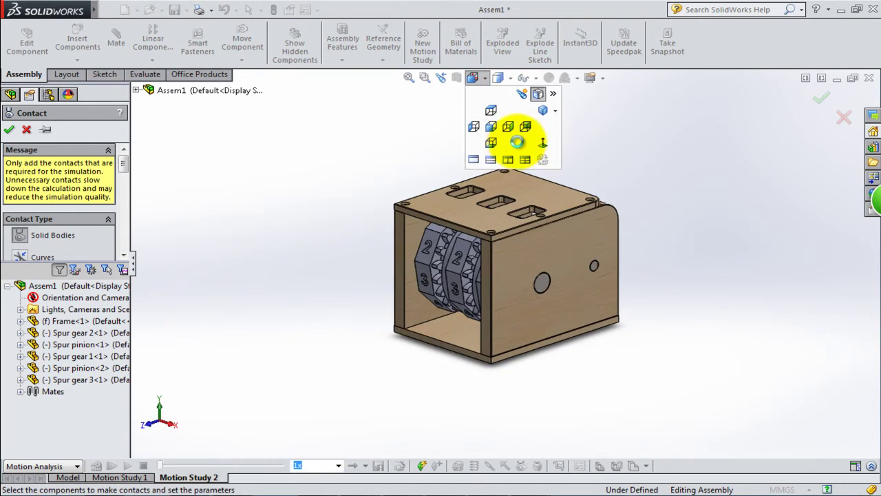
left_click(444, 167)
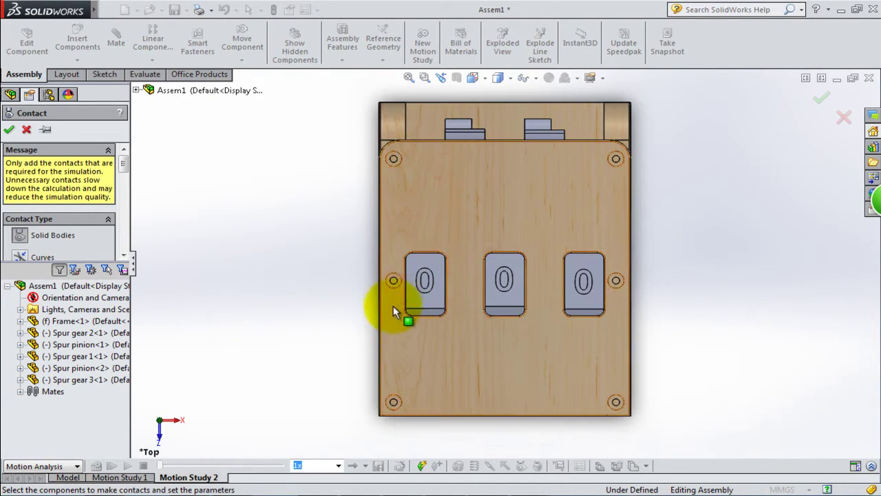
mouse_move(359, 342)
middle_mouse_down()
mouse_move(262, 319)
mouse_move(244, 404)
mouse_move(288, 320)
mouse_move(232, 374)
mouse_move(242, 433)
mouse_move(271, 447)
mouse_move(291, 408)
middle_mouse_up()
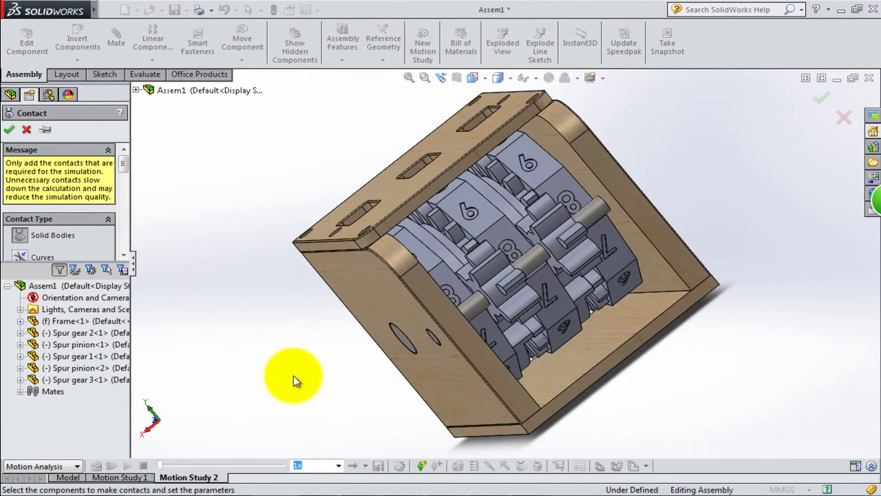
scroll(293, 375, "down", 2)
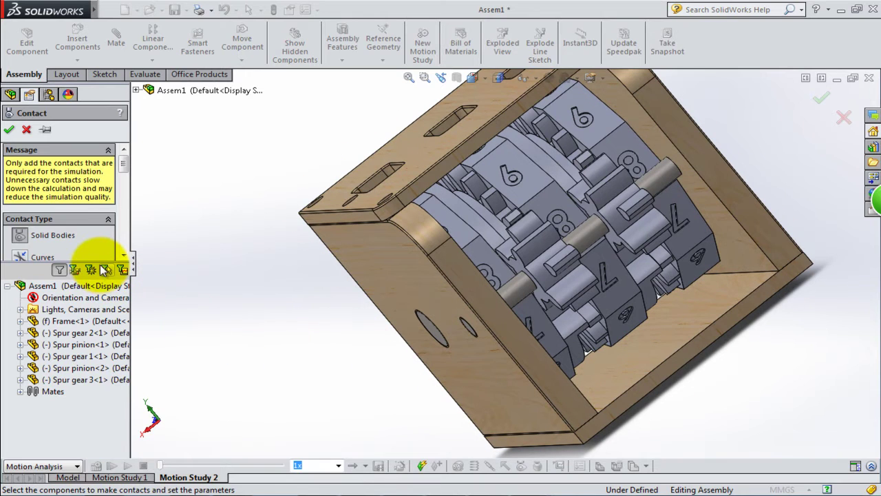
left_click_drag(98, 262, 98, 333)
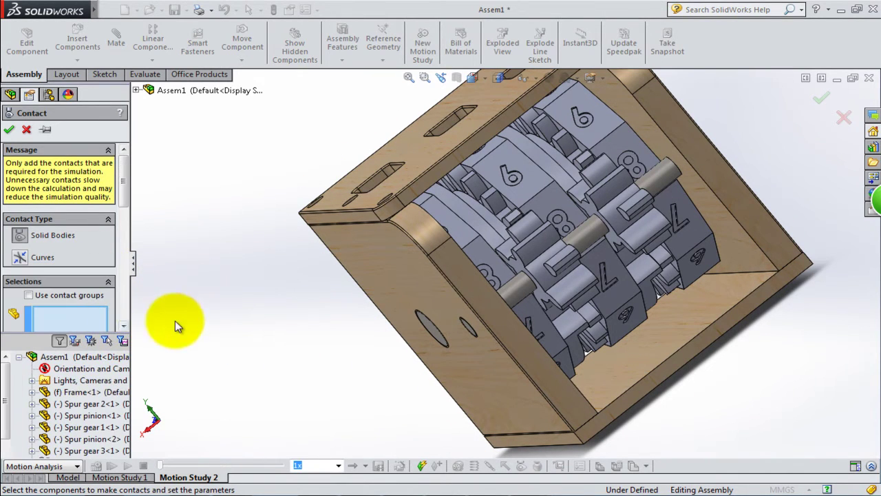
scroll(532, 256, "down", 2)
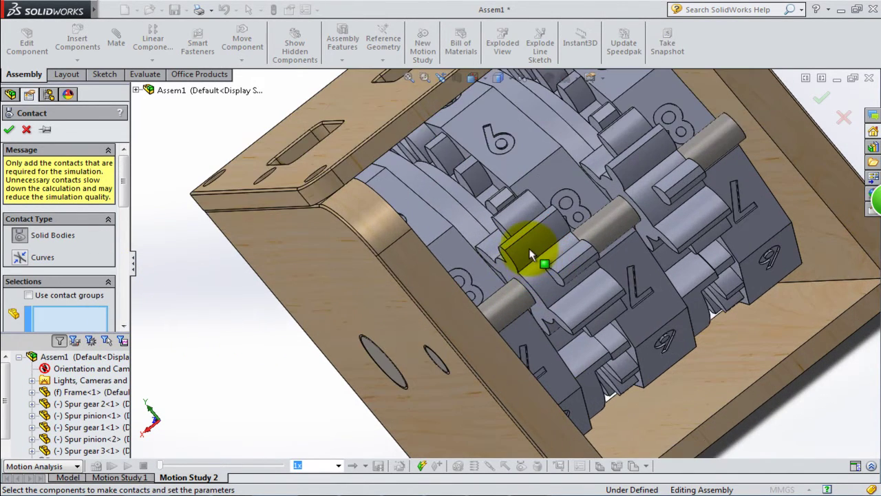
left_click(530, 253)
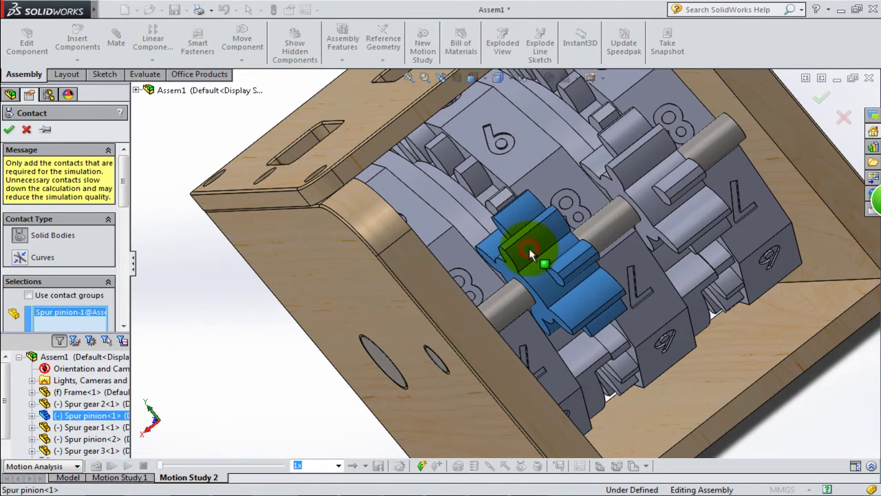
left_click(471, 238)
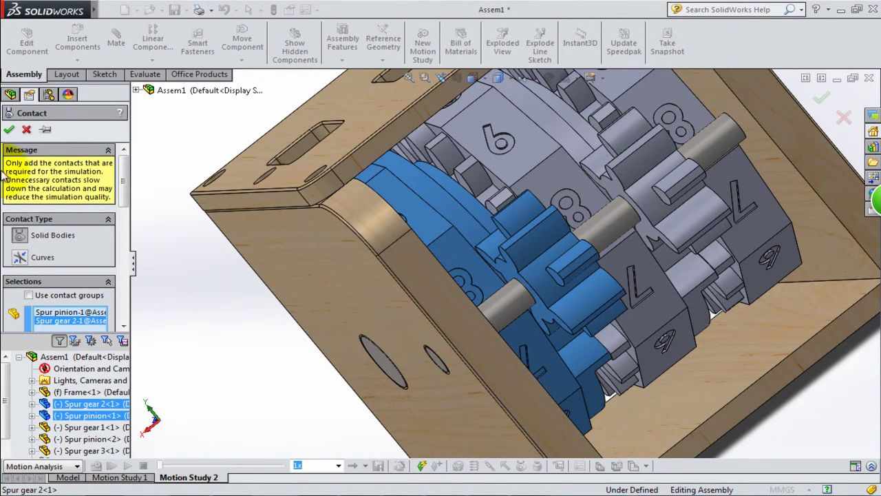
left_click(8, 130)
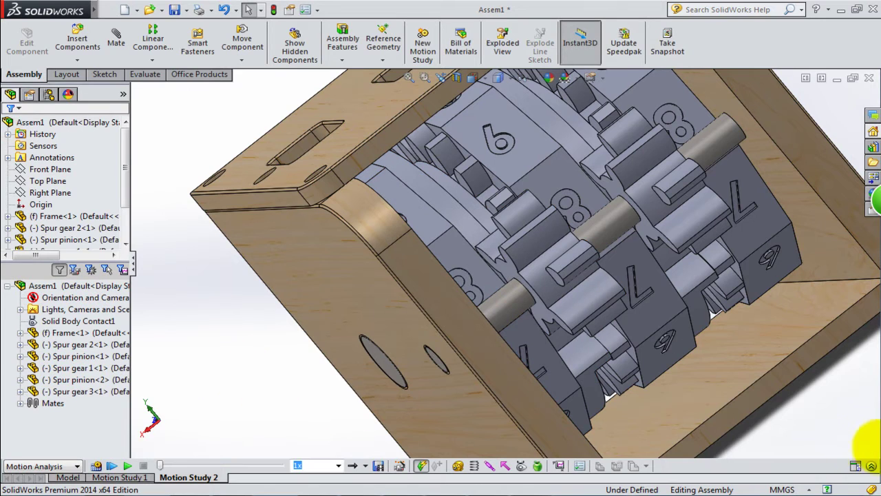
- Add Solid Body Contact2 between Spur pinion<1> and Spur gear 1
left_click(871, 467)
left_click(352, 329)
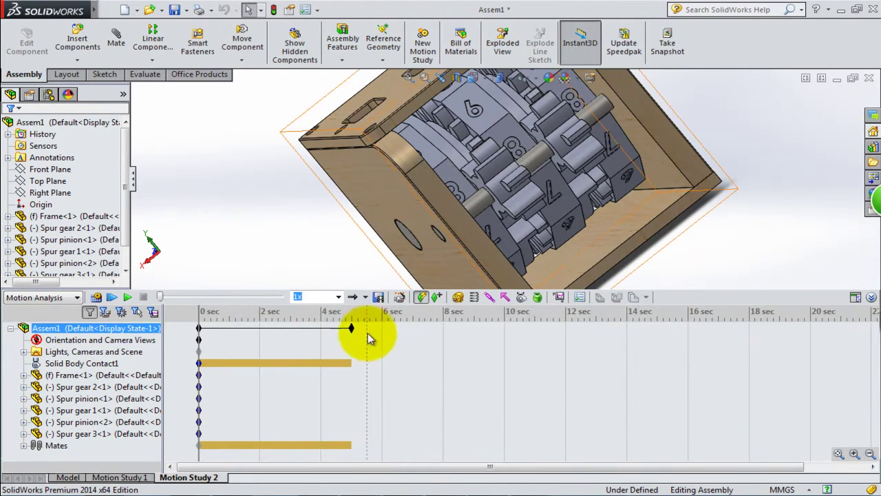
left_click(522, 301)
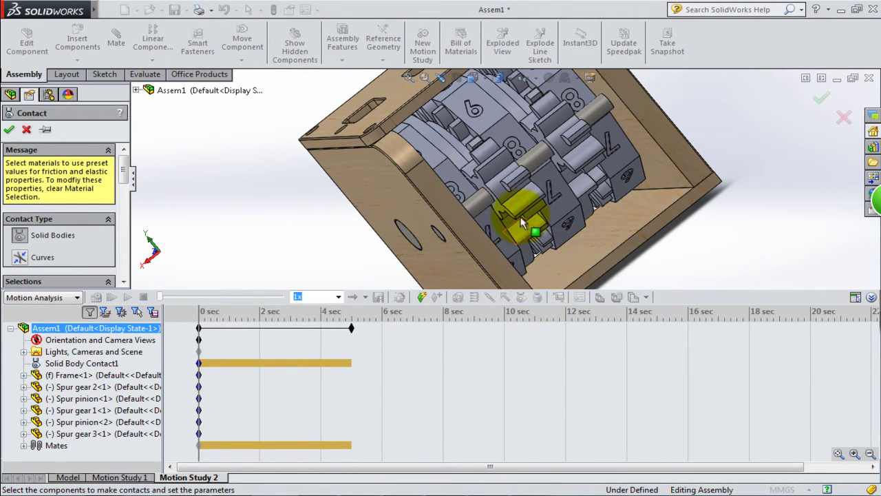
scroll(510, 163, "down", 1)
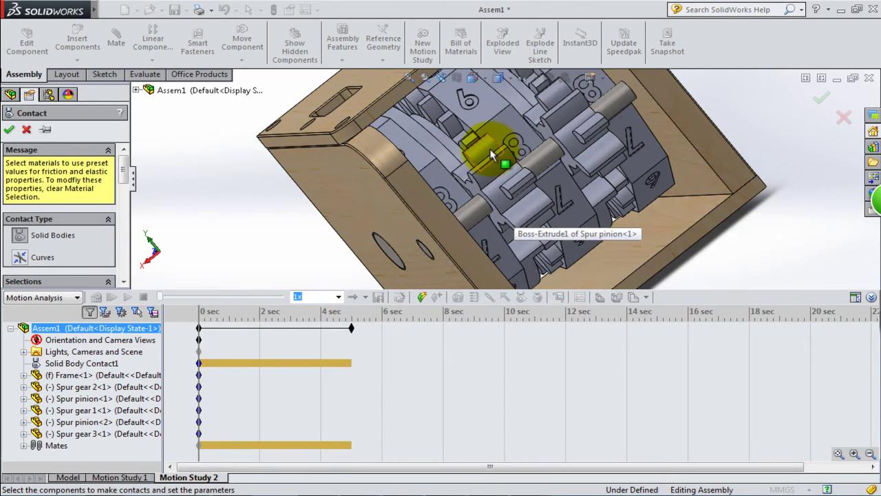
left_click(491, 151)
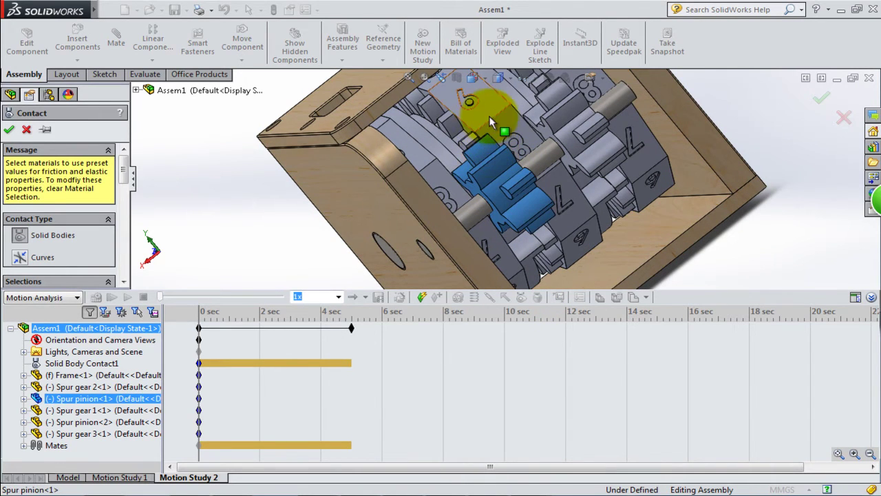
left_click(487, 114)
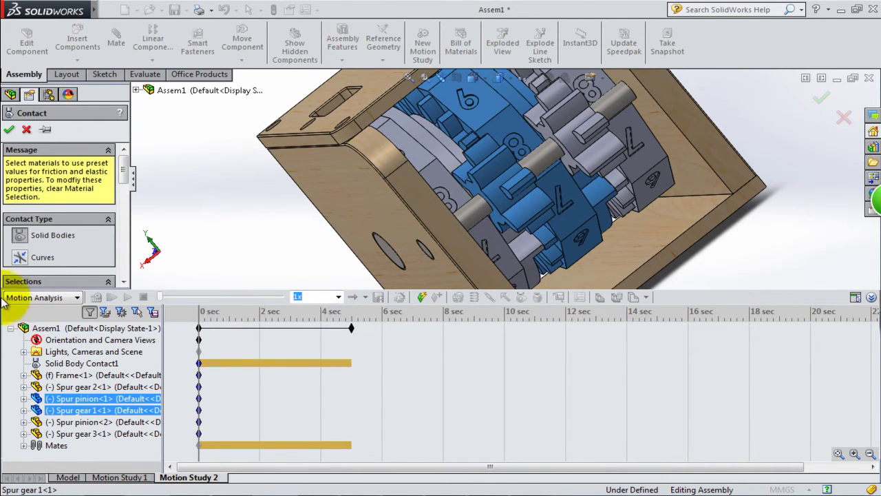
left_click(11, 129)
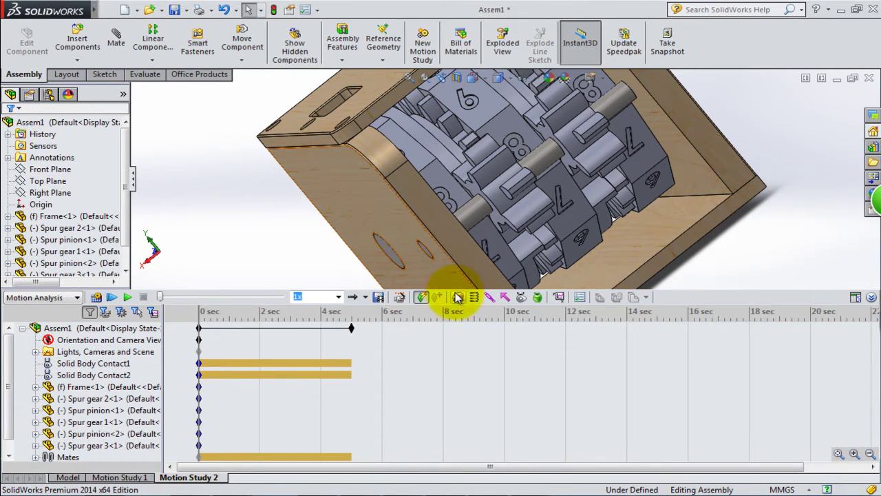
- Add Solid Body Contact3 between Spur gear 1 and Spur pinion<2>
left_click(522, 297)
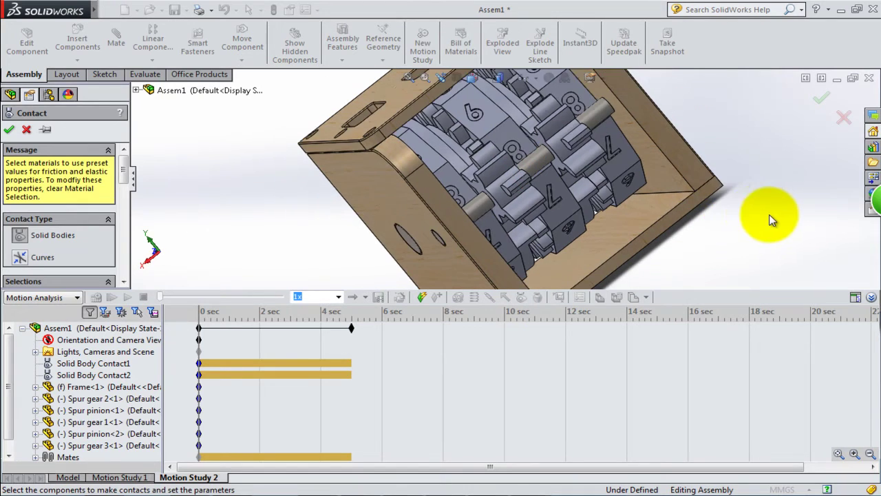
mouse_move(729, 192)
middle_mouse_down()
mouse_move(669, 122)
mouse_move(412, 150)
middle_mouse_up()
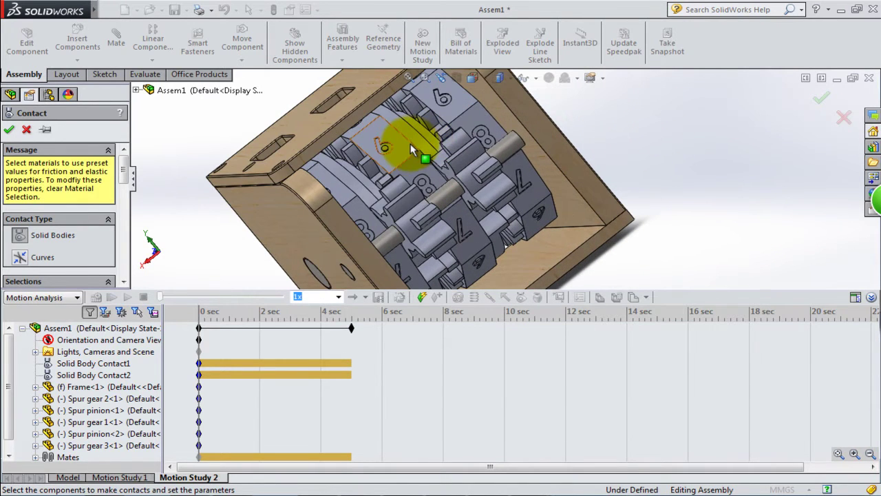
left_click(409, 149)
left_click(465, 158)
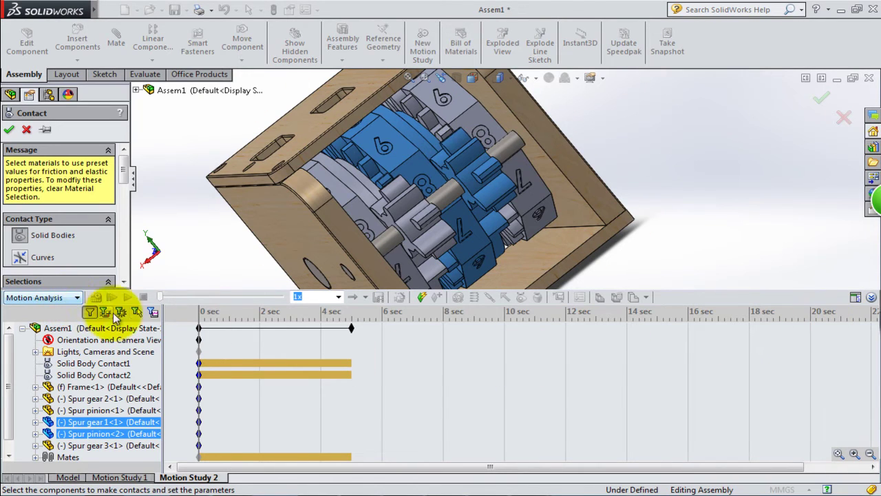
left_click(9, 131)
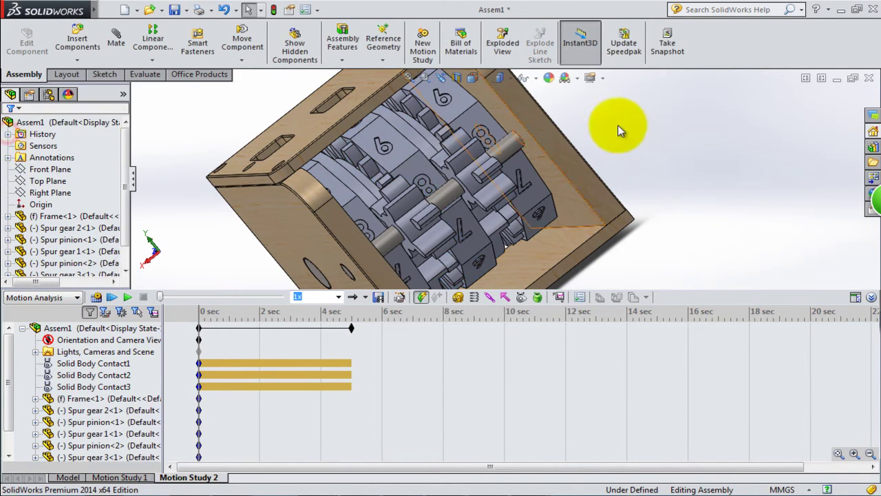
- Add Solid Body Contact4 between Spur pinion<2> and Spur gear 3
left_click(525, 300)
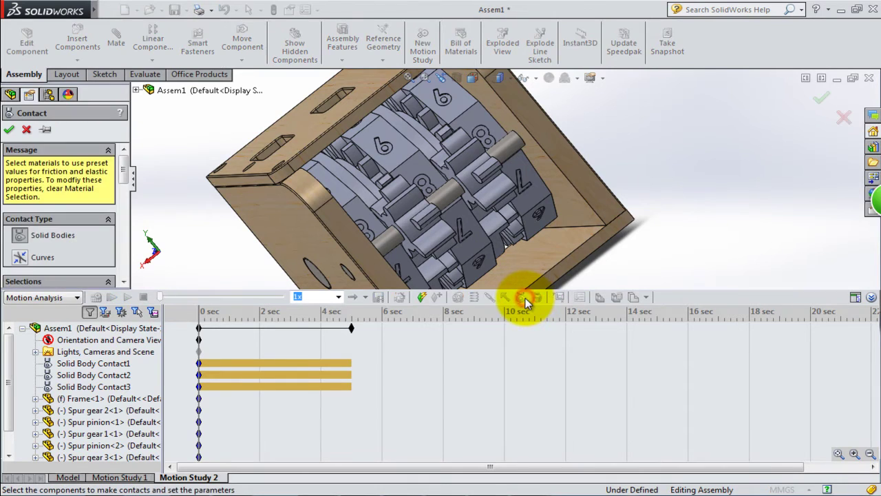
left_click(458, 135)
left_click(455, 110)
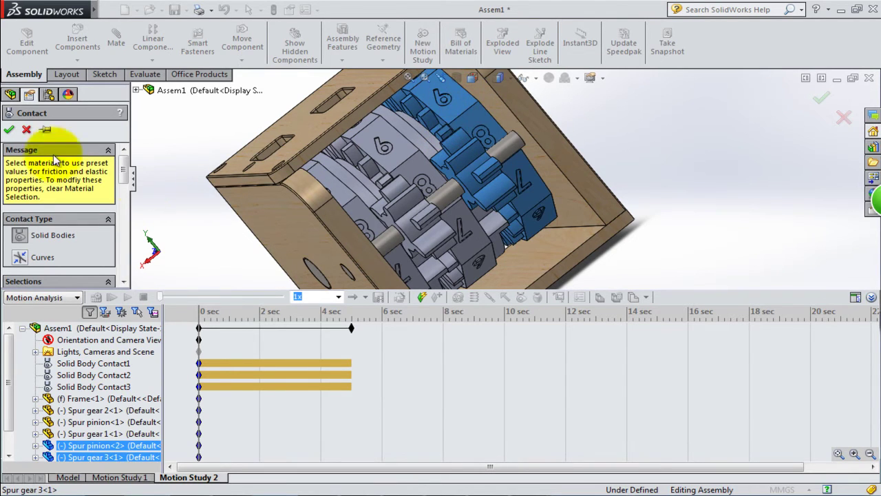
left_click(8, 131)
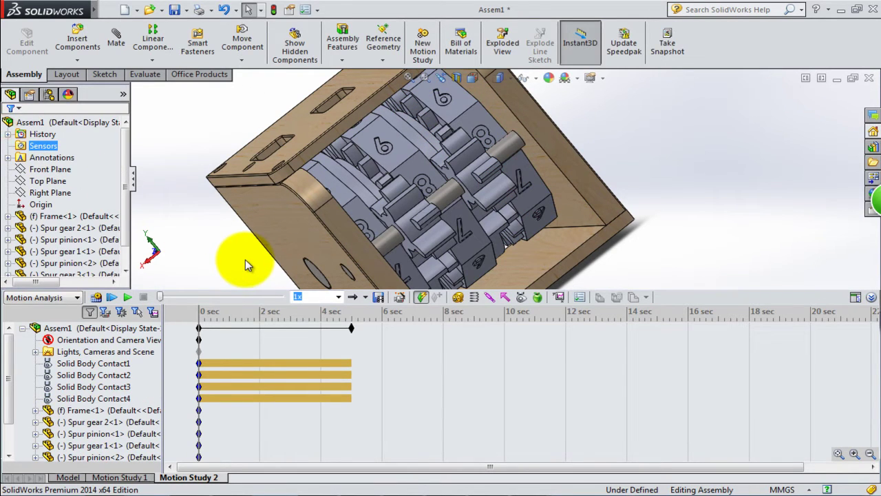
- Add RotaryMotor1 on the Spur gear 2 face at a constant speed of 50 RPM
left_click(458, 296)
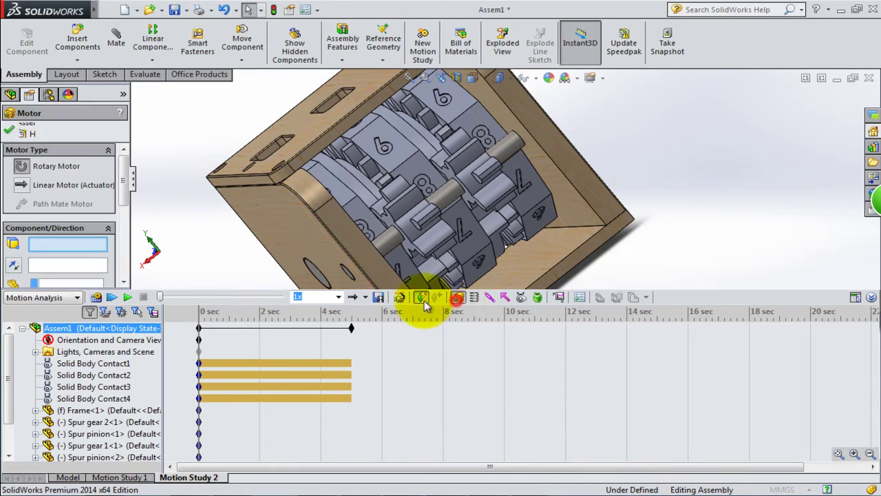
left_click(359, 194)
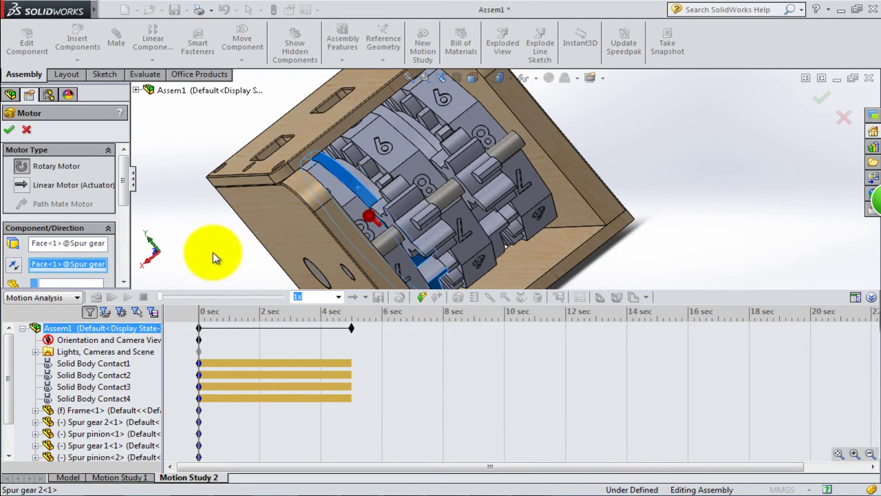
mouse_move(214, 261)
middle_mouse_down()
mouse_move(274, 301)
mouse_move(255, 303)
mouse_move(266, 313)
mouse_move(255, 307)
mouse_move(258, 288)
mouse_move(276, 276)
mouse_move(309, 278)
mouse_move(309, 270)
mouse_move(273, 277)
mouse_move(118, 246)
middle_mouse_up()
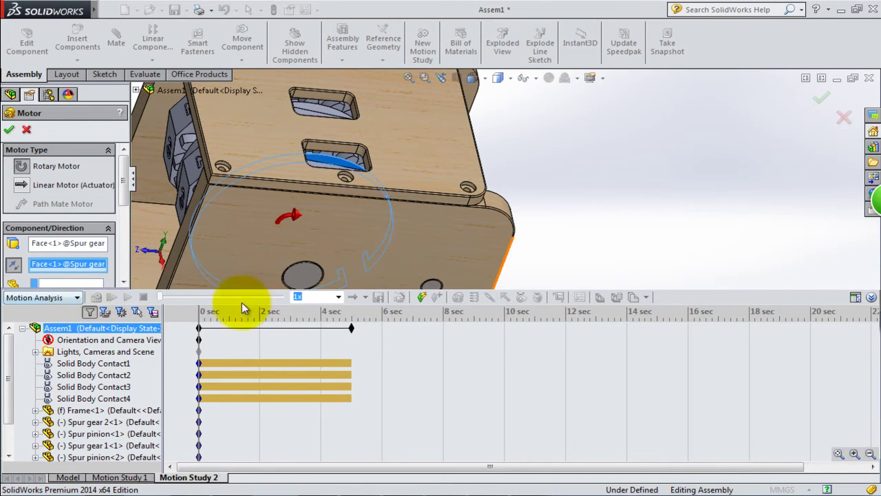
left_click(856, 296)
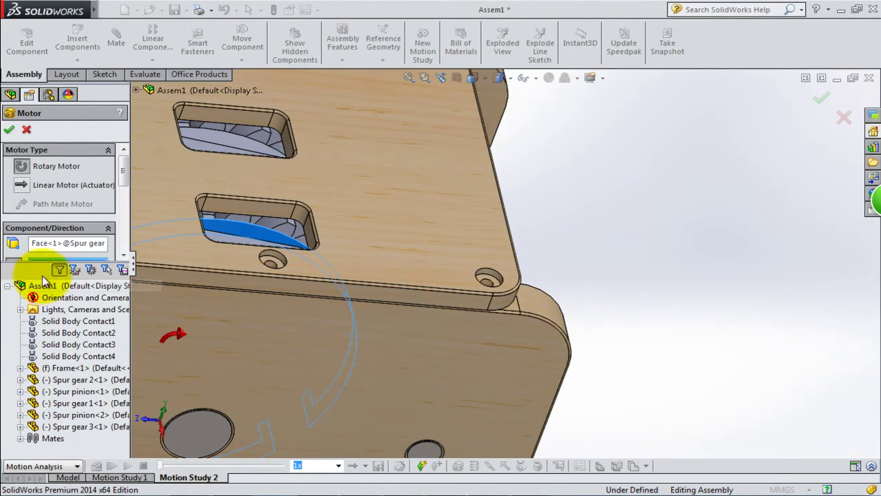
mouse_move(126, 183)
left_mouse_down()
mouse_move(122, 219)
mouse_move(25, 207)
left_mouse_up()
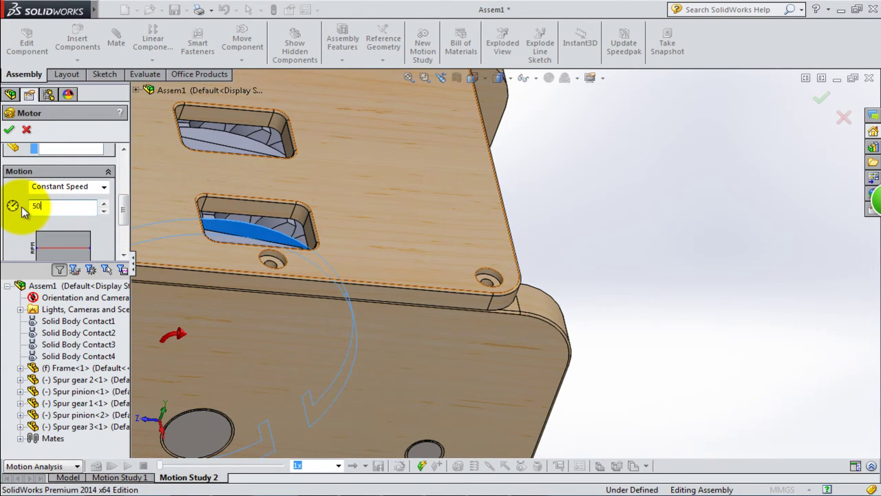
left_click(9, 131)
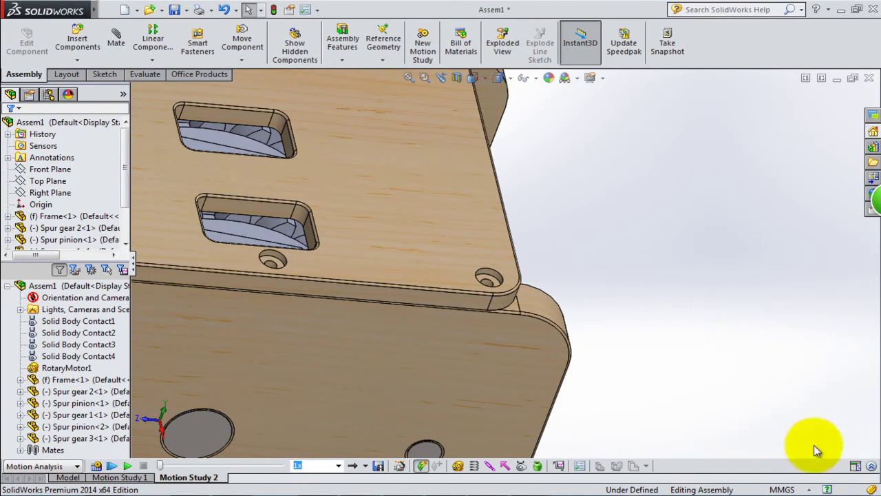
- Change the study's end key point from 5 to 10 seconds
left_click(872, 469)
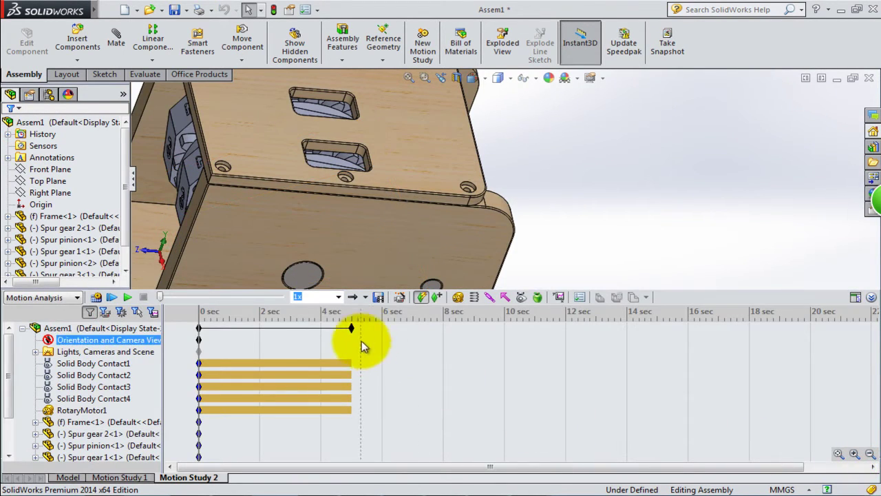
left_click(361, 336)
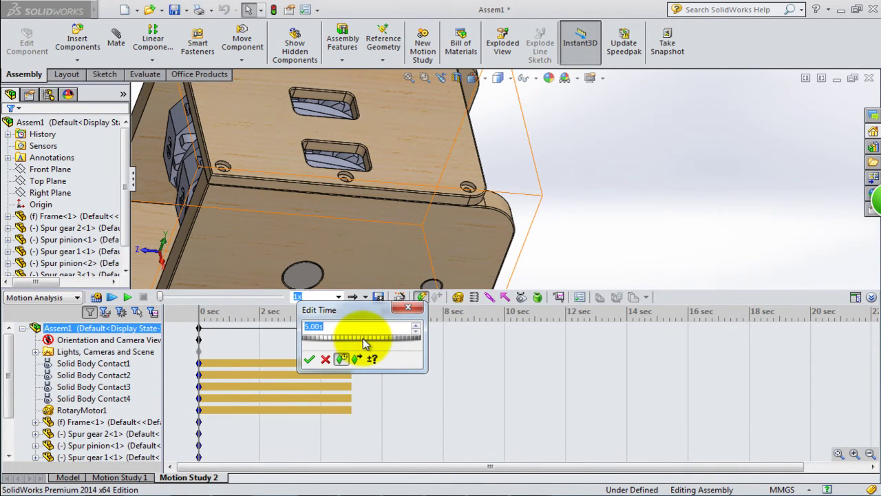
type("10")
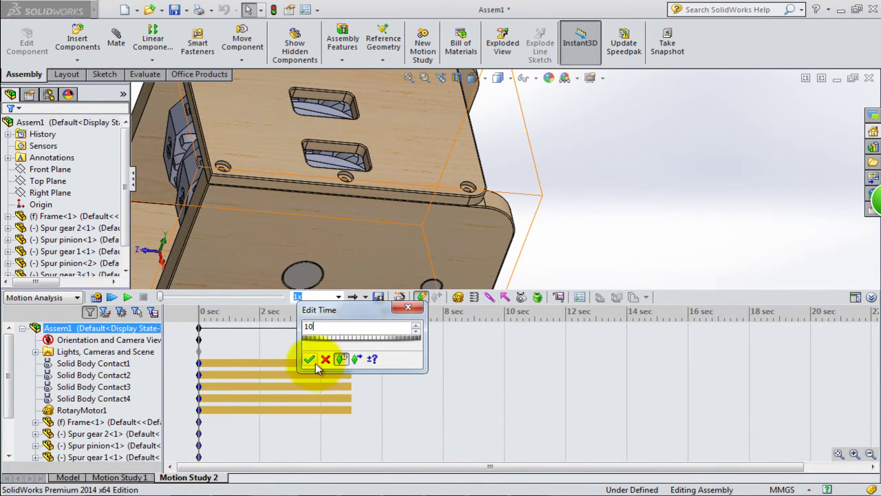
left_click(311, 359)
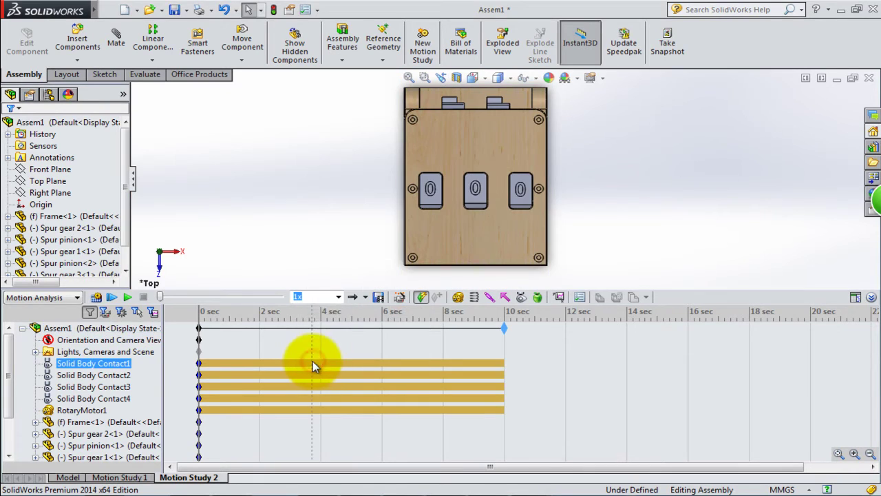
left_click(872, 298)
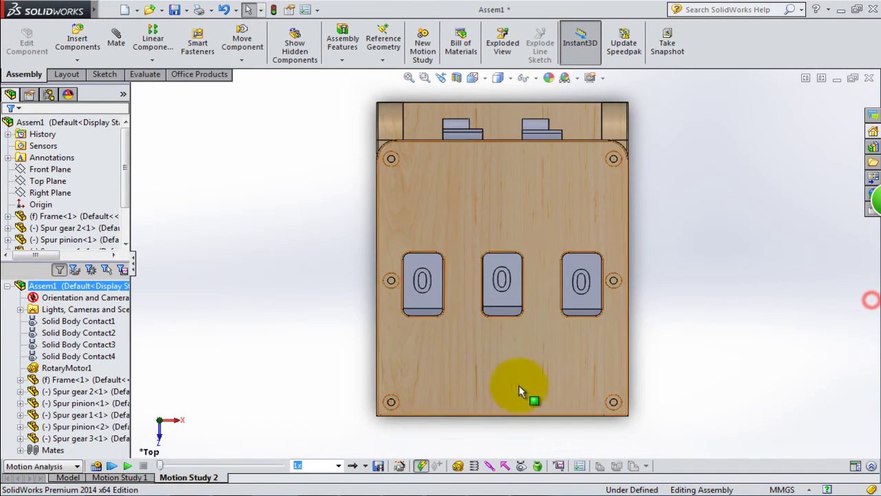
- Calculate Motion Study 2 so the digit wheels advance to read 0 8 3
left_click(99, 465)
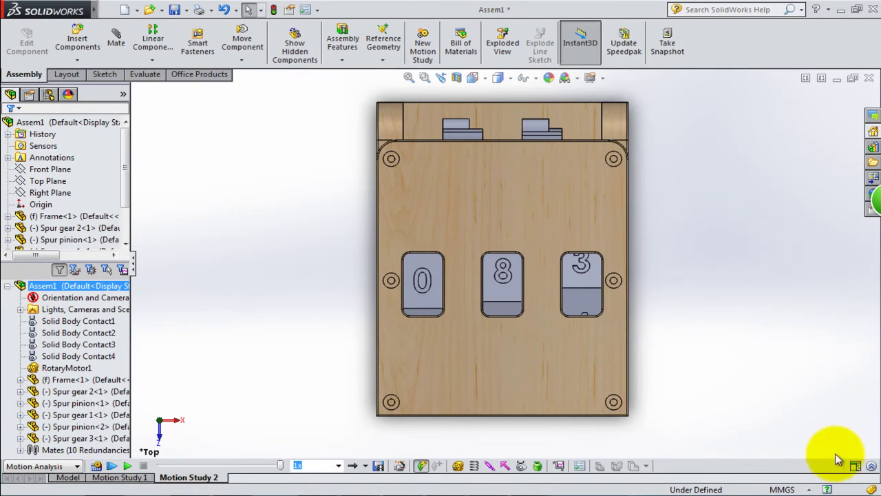
left_click(856, 466)
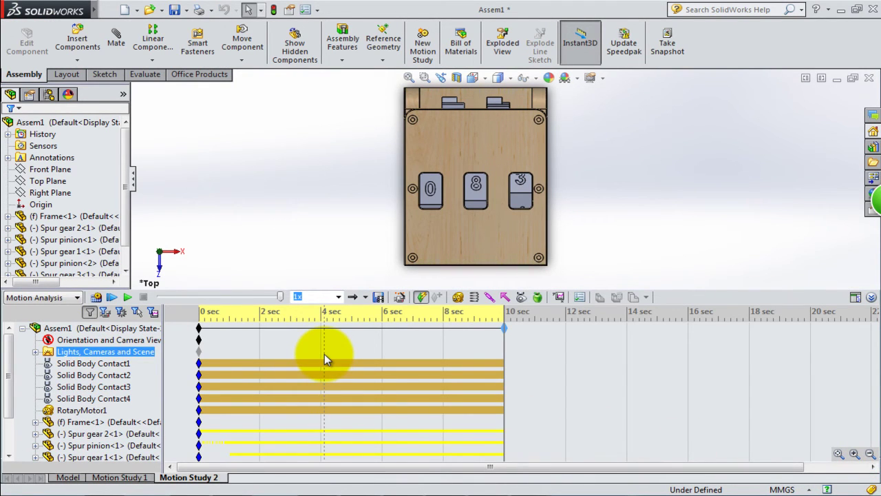
- Rewind the motion study to 0 sec so the digits read 0 0 0
left_click(428, 335)
left_click(504, 340)
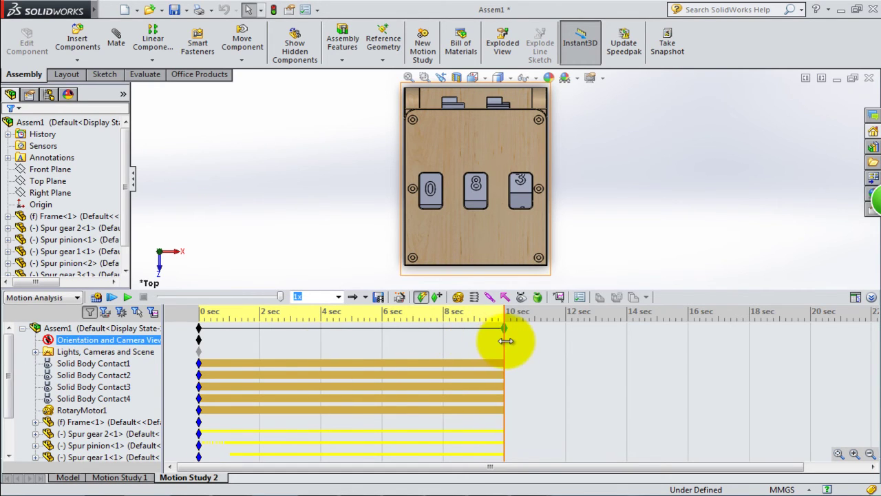
left_click_drag(505, 340, 199, 346)
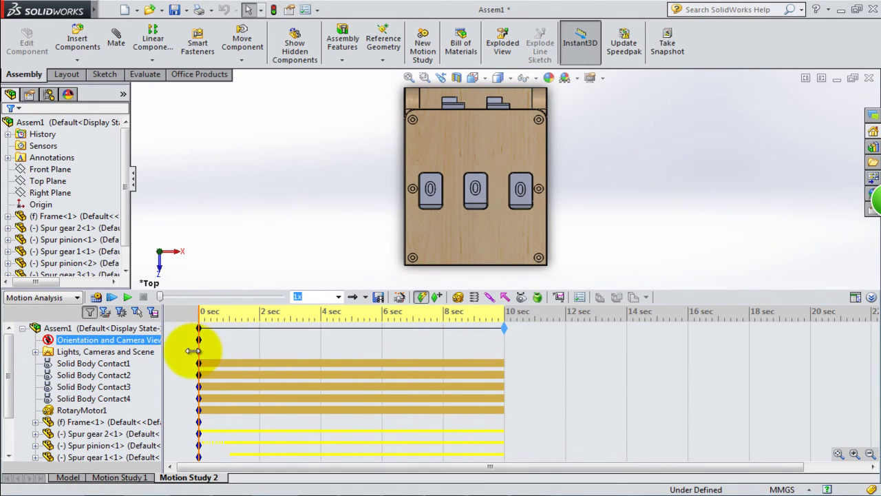
left_click(403, 362)
- Change the end key point time from 10 to 12 seconds
right_click(506, 328)
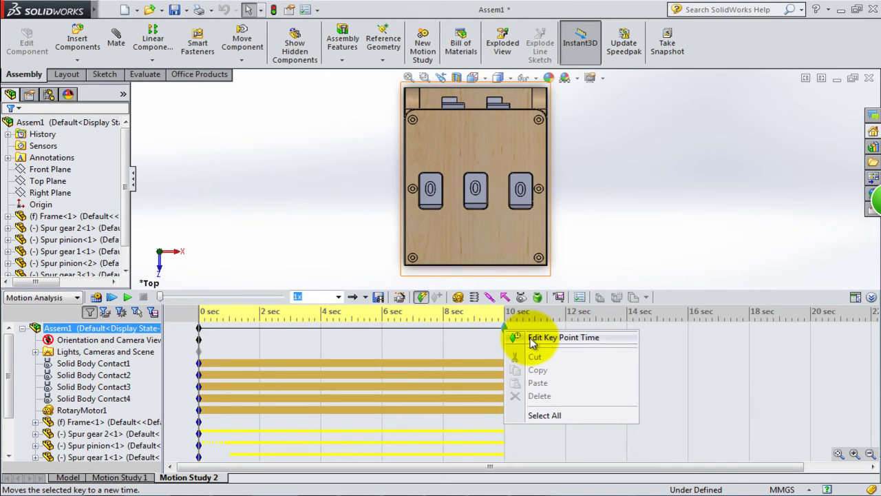
left_click(532, 338)
type("1")
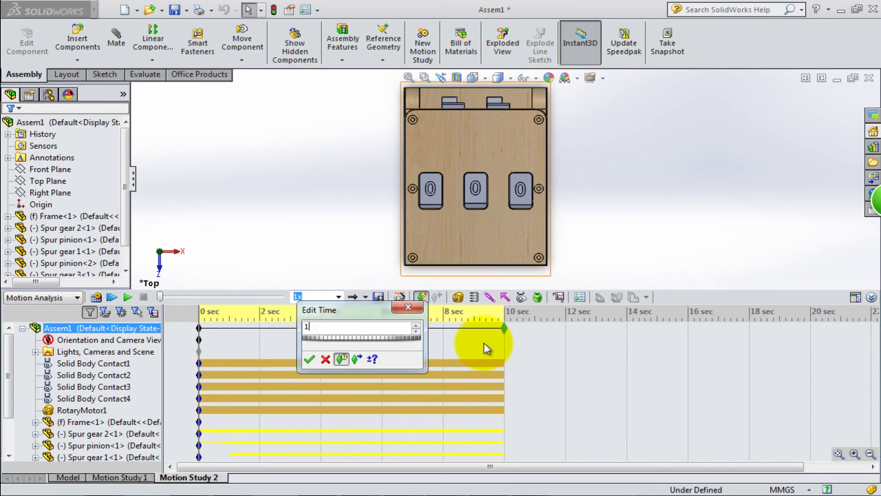
type("2")
left_click(310, 360)
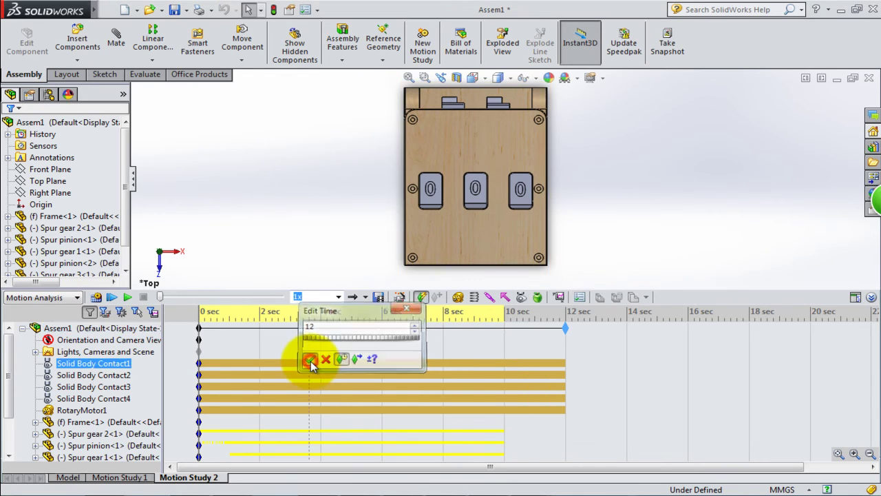
left_click(872, 297)
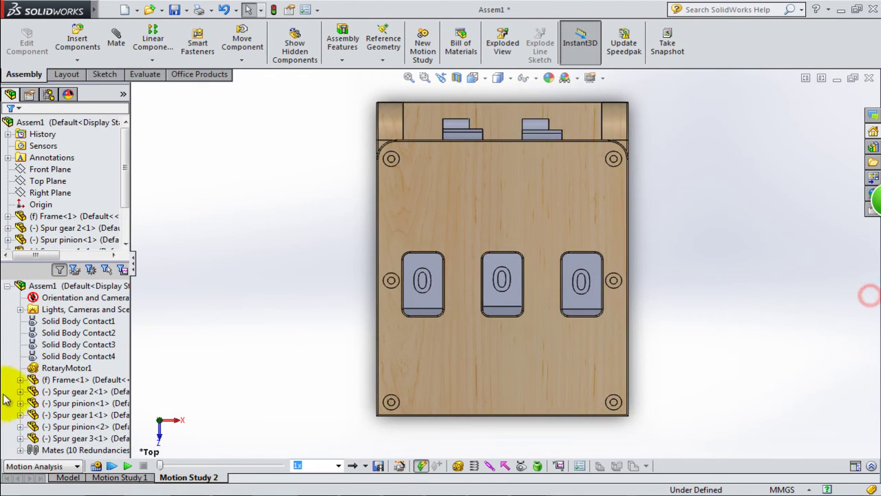
- Rerun the motion analysis for Motion Study 2 over the full 12-second duration
left_click(96, 467)
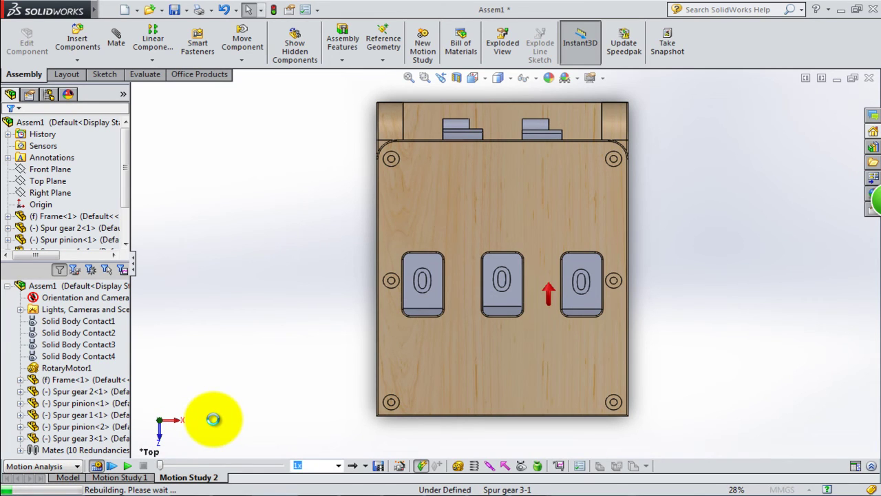